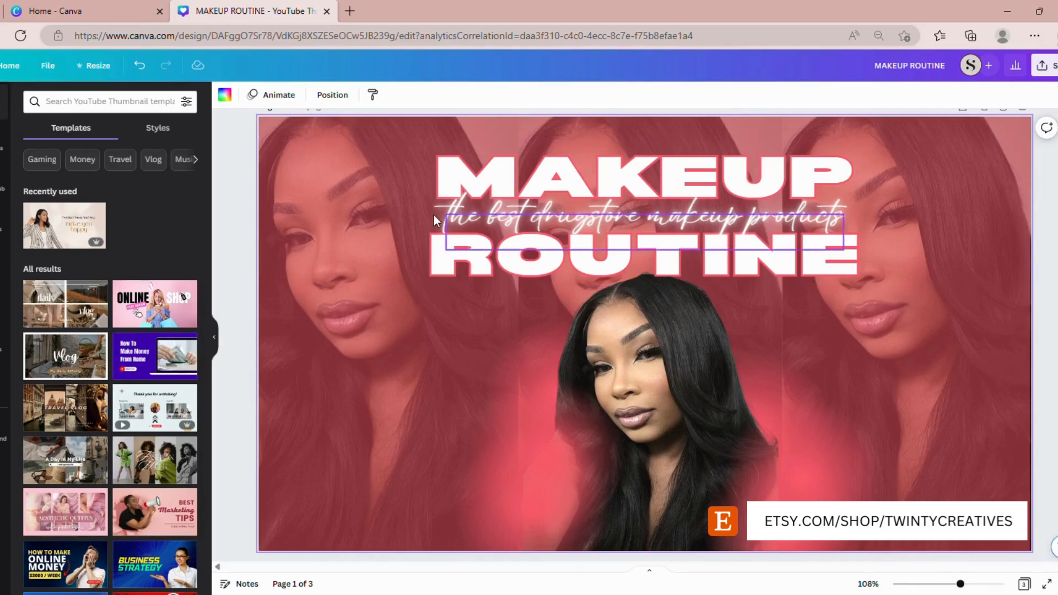
Search the new-design types for youtube and create a blank YouTube Thumbnail design
{"action": "left_click", "coordinate": [97, 11]}
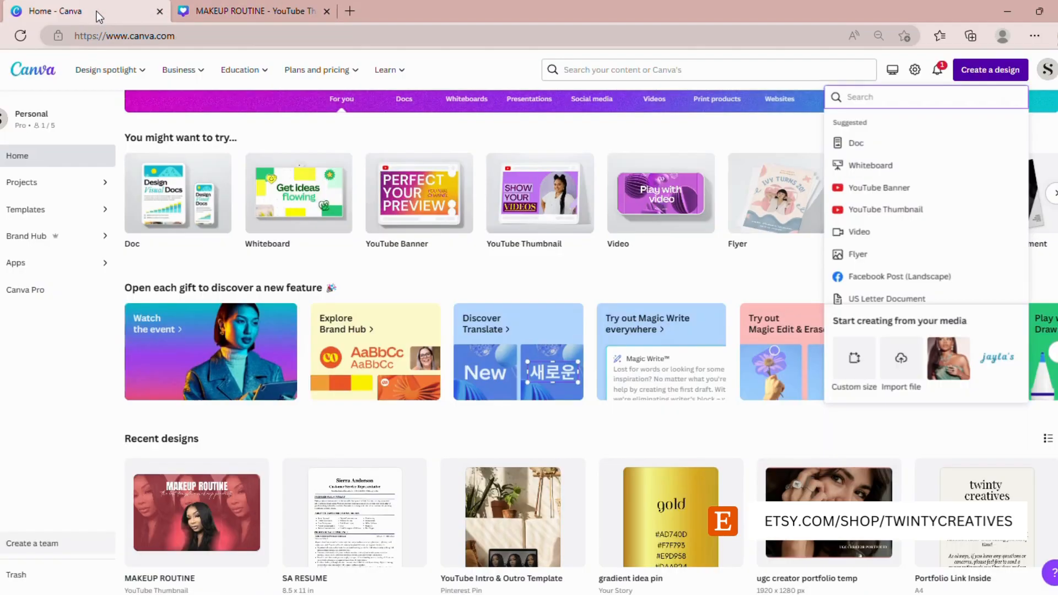
{"action": "left_click", "coordinate": [994, 74]}
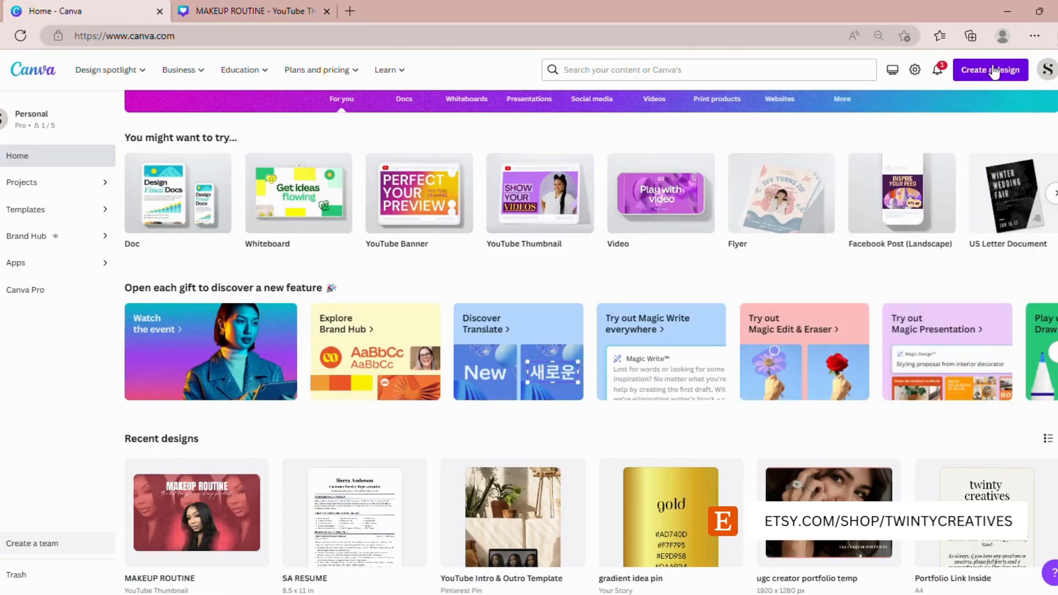
{"action": "left_click", "coordinate": [994, 74]}
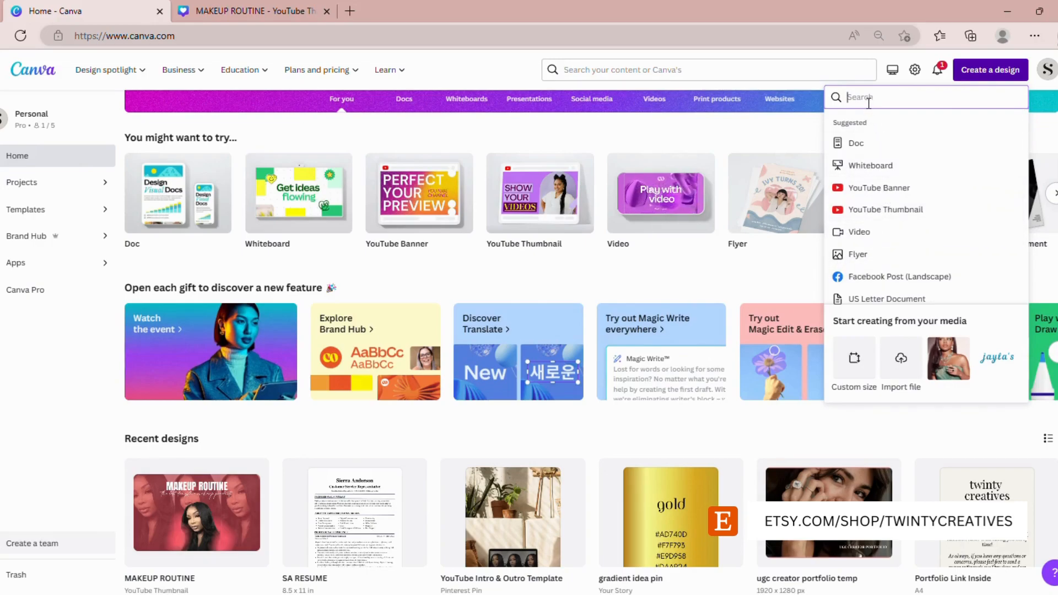
{"action": "type", "text": "yo"}
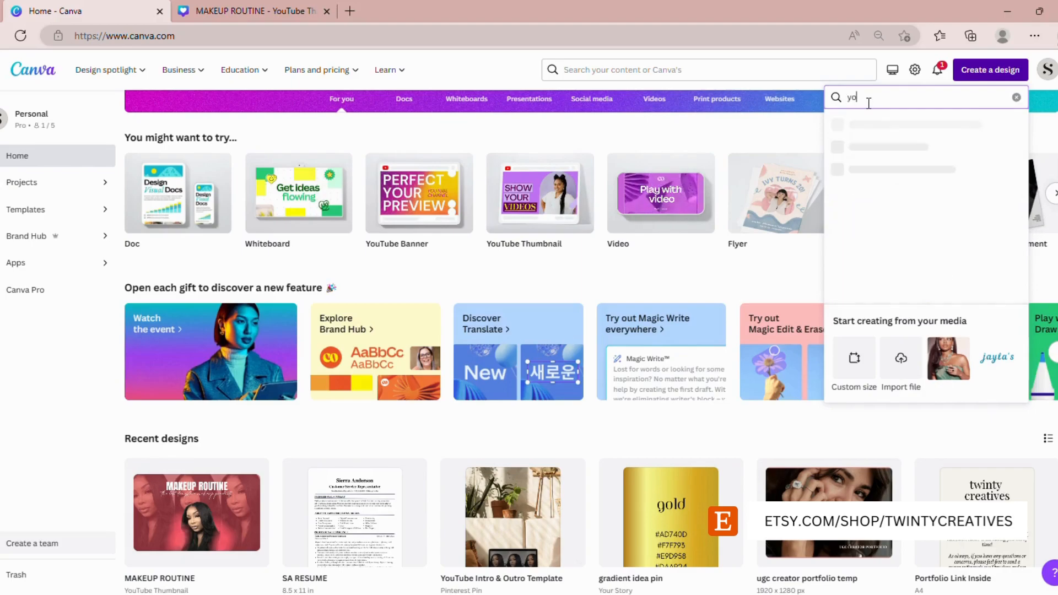
{"action": "type", "text": "utube"}
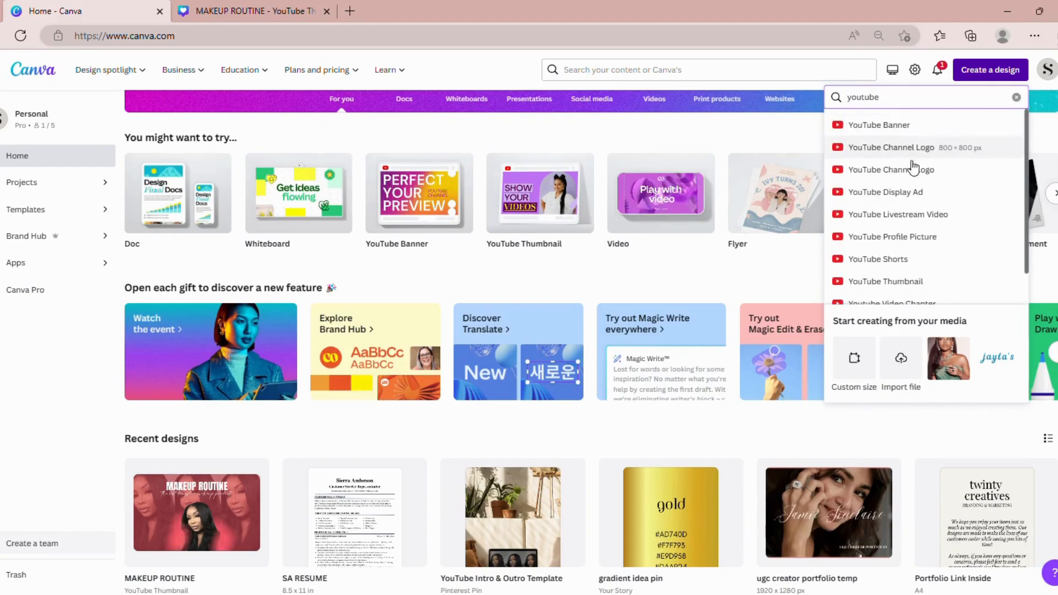
{"action": "left_click", "coordinate": [885, 284]}
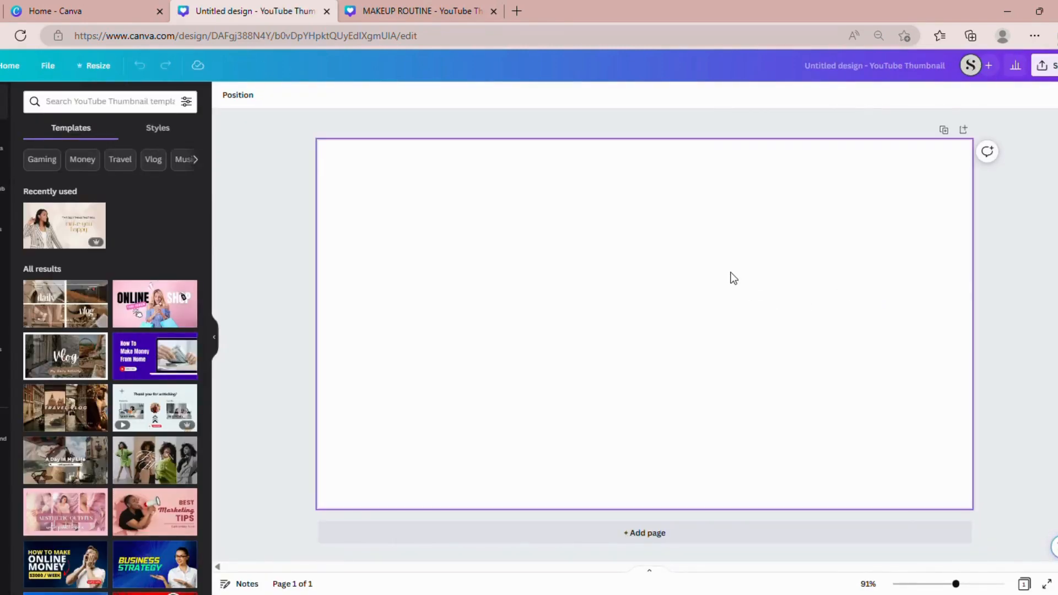
Insert the uploaded selfie of the woman with long black hair, align it to the page's upper-left corner and stretch it to full page height
{"action": "left_click", "coordinate": [363, 271]}
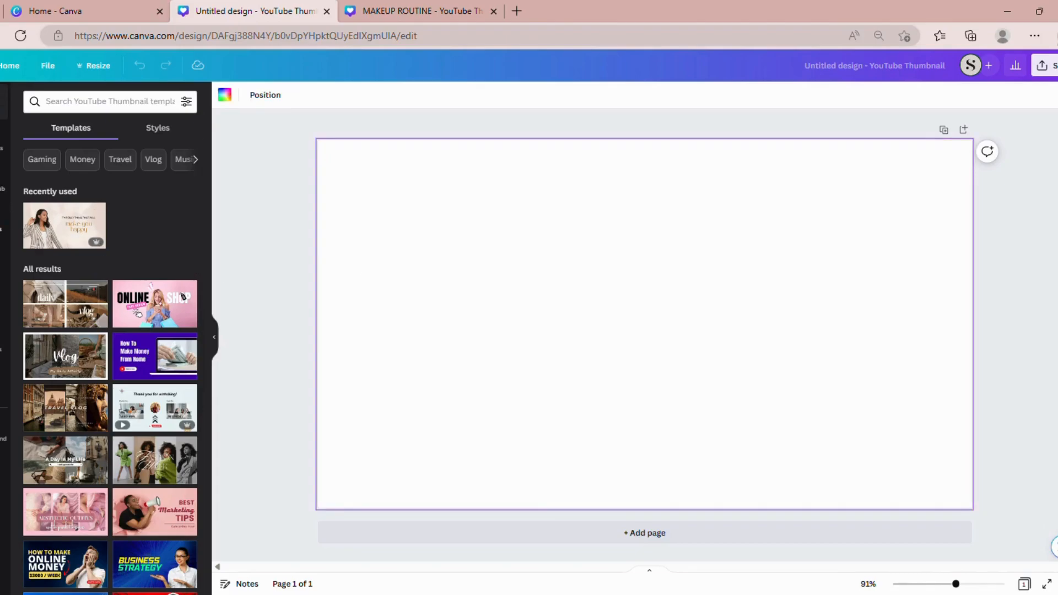
{"action": "left_click", "coordinate": [3, 220]}
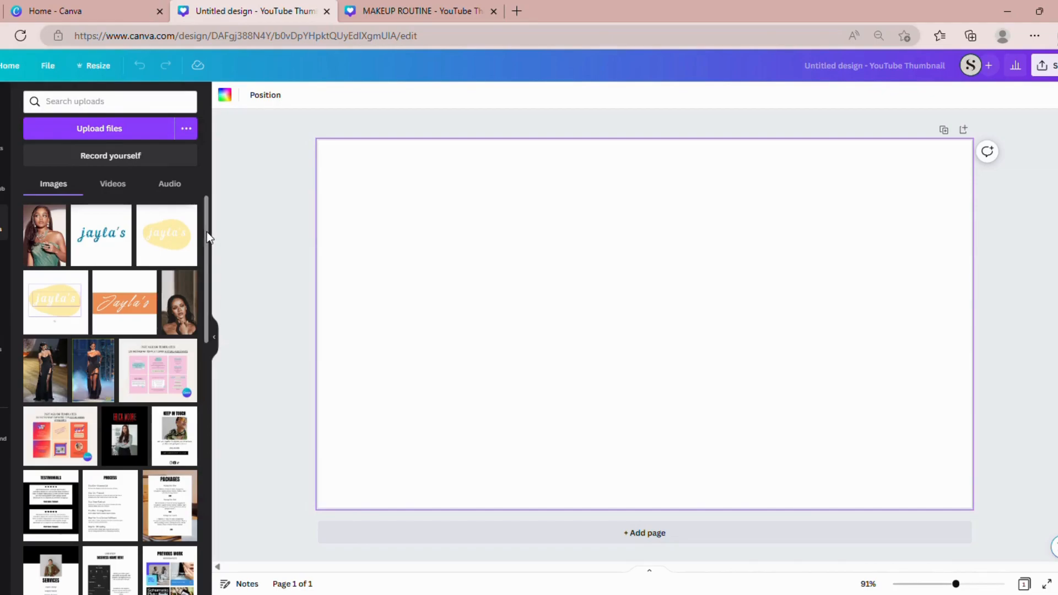
{"action": "left_click_drag", "start_coordinate": [206, 233], "coordinate": [196, 468]}
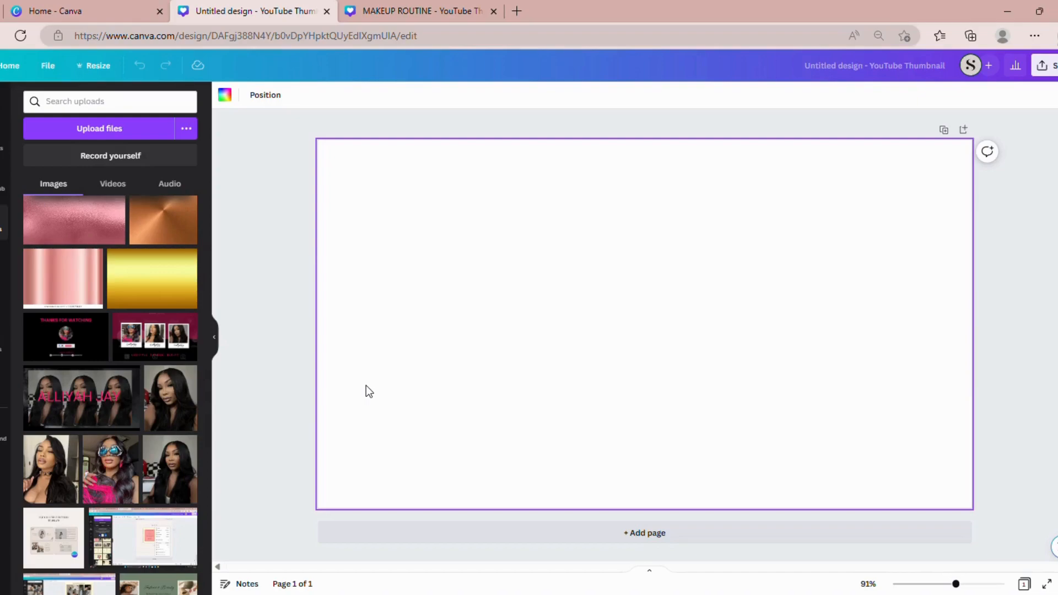
{"action": "left_click", "coordinate": [175, 408]}
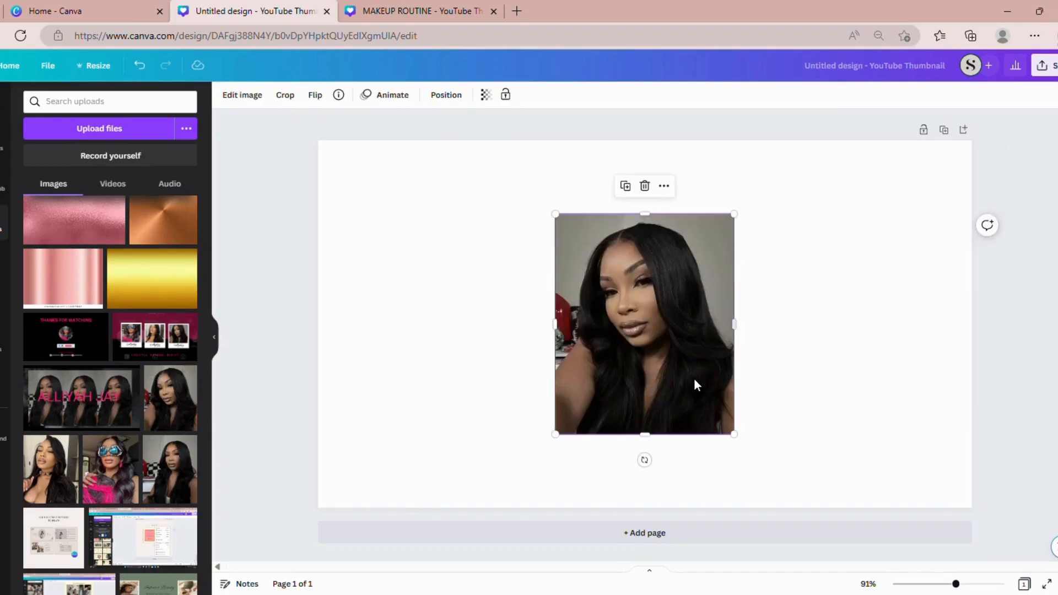
{"action": "left_click_drag", "start_coordinate": [682, 376], "coordinate": [437, 295]}
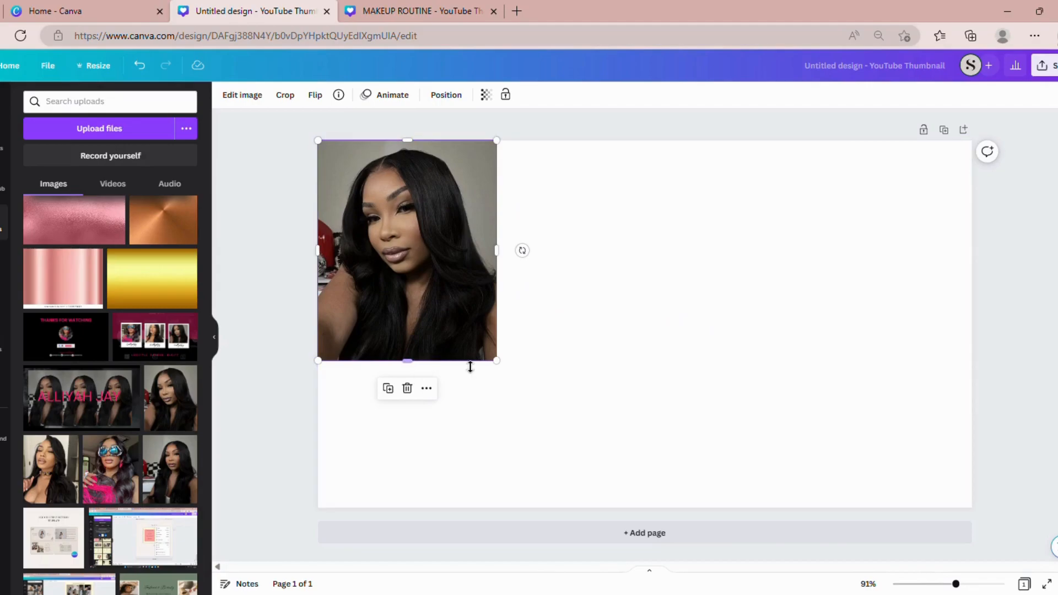
{"action": "left_click_drag", "start_coordinate": [498, 363], "coordinate": [524, 390]}
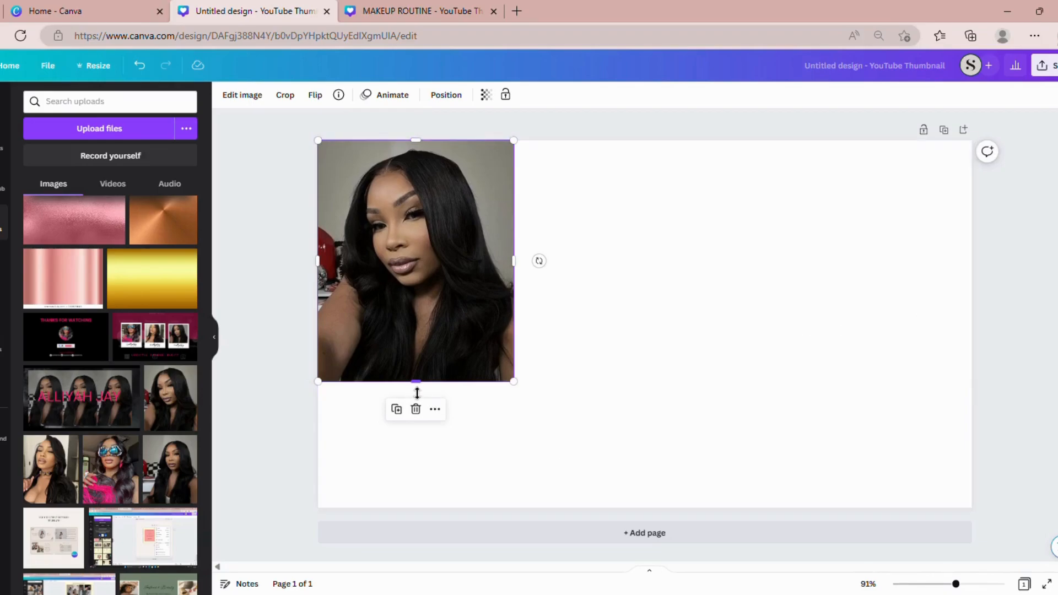
{"action": "left_click_drag", "start_coordinate": [417, 392], "coordinate": [402, 514]}
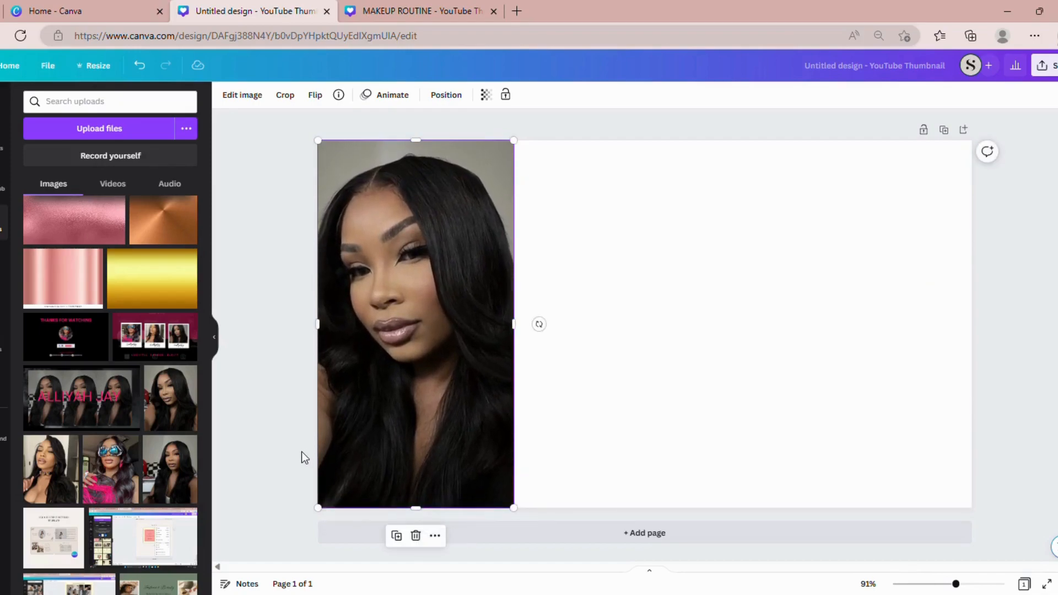
Duplicate the full-height portrait twice and place the copies side by side against the first one
{"action": "left_click", "coordinate": [397, 536]}
{"action": "left_click_drag", "start_coordinate": [431, 412], "coordinate": [624, 409]}
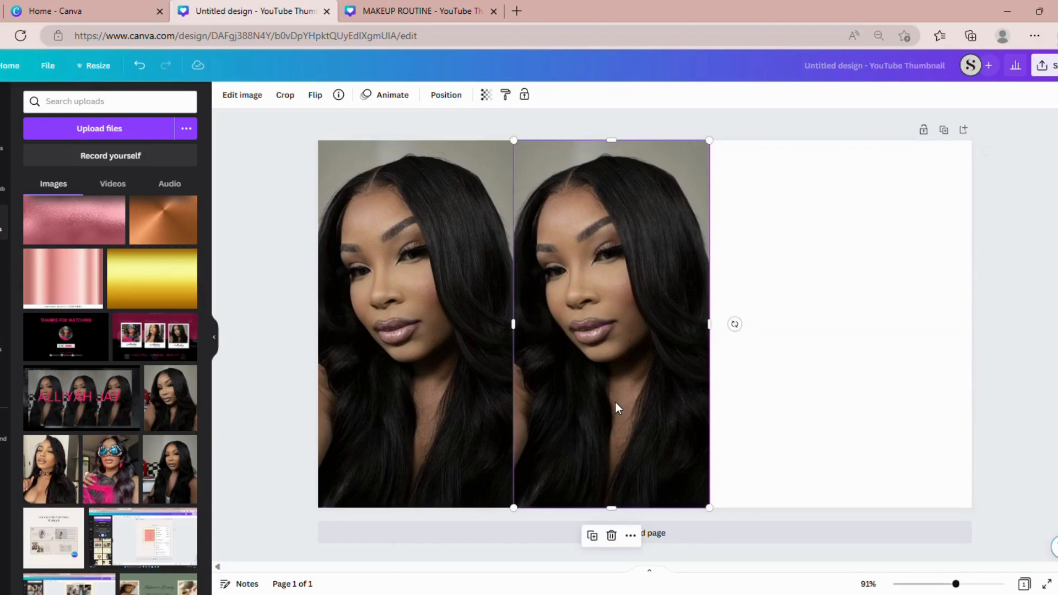
{"action": "left_click", "coordinate": [272, 436]}
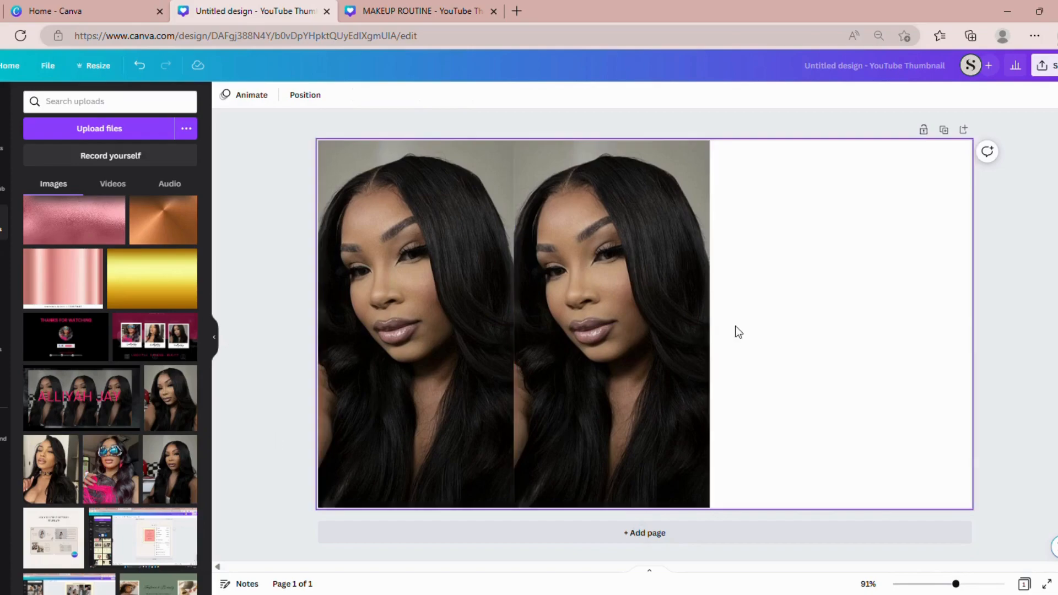
{"action": "left_click", "coordinate": [667, 393]}
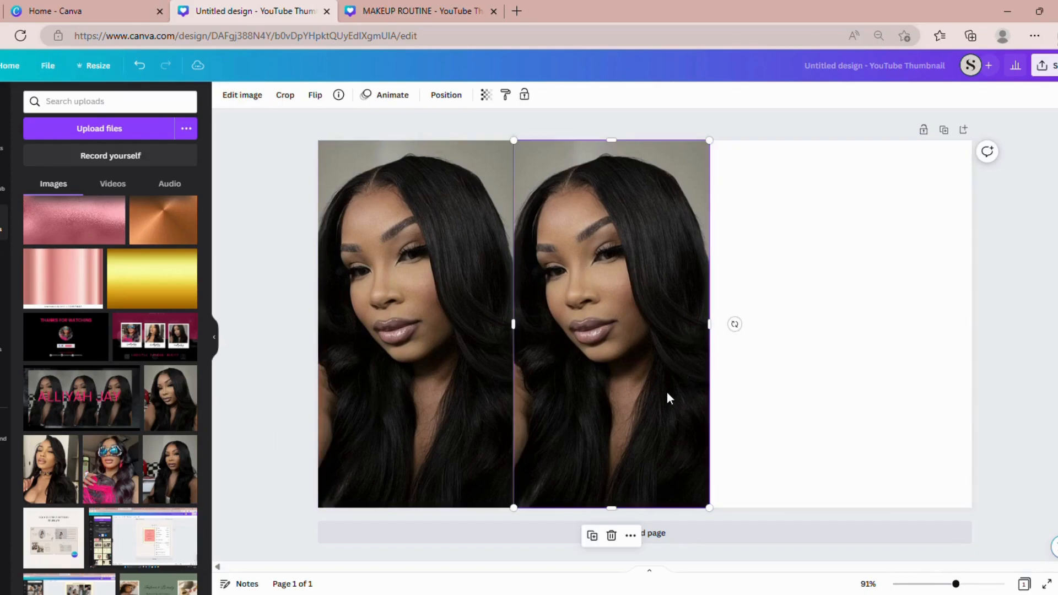
{"action": "left_click", "coordinate": [591, 535]}
{"action": "left_click_drag", "start_coordinate": [644, 435], "coordinate": [836, 431]}
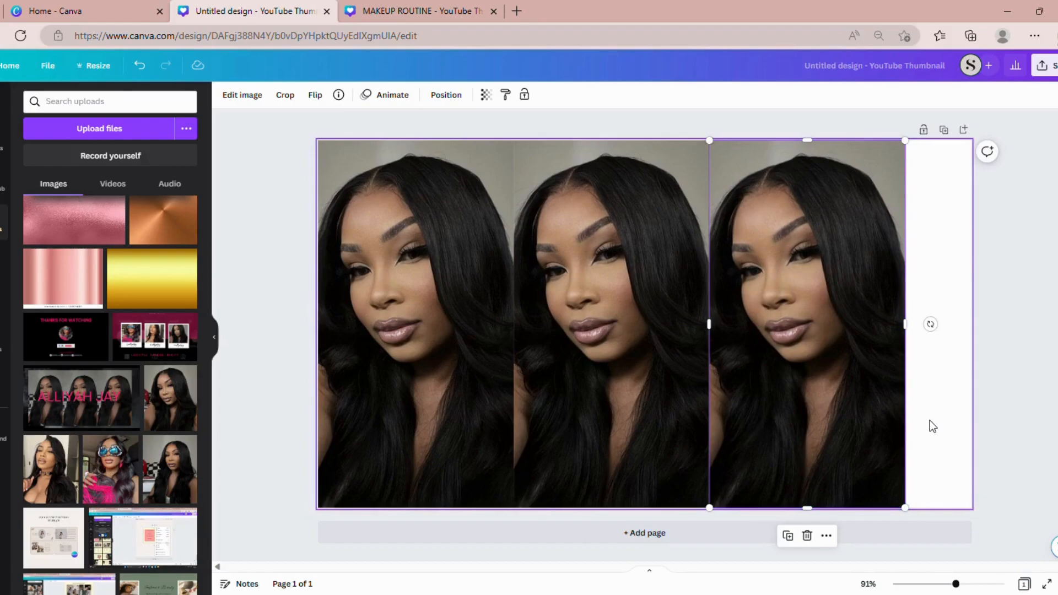
Select all three portraits together and enlarge them proportionally until they fill the full page width
{"action": "left_click_drag", "start_coordinate": [931, 431], "coordinate": [377, 409]}
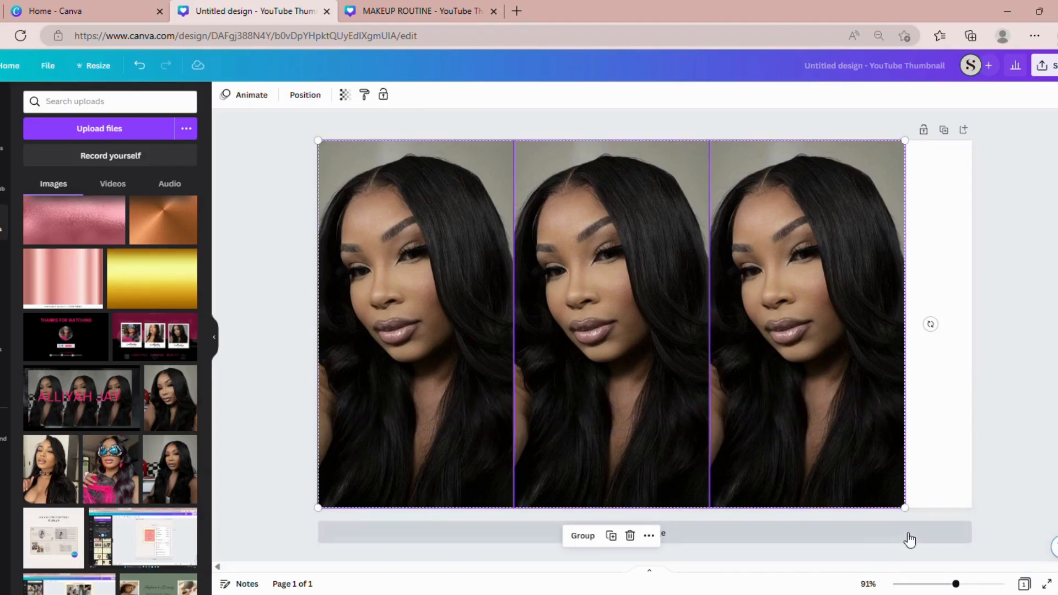
{"action": "left_click_drag", "start_coordinate": [914, 517], "coordinate": [999, 528]}
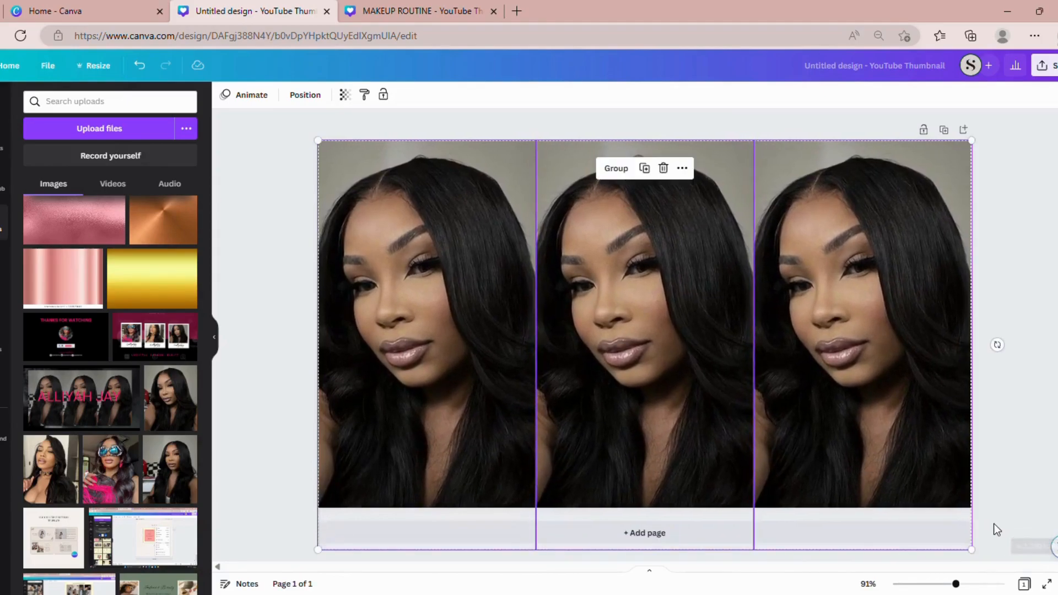
{"action": "left_click", "coordinate": [1053, 365]}
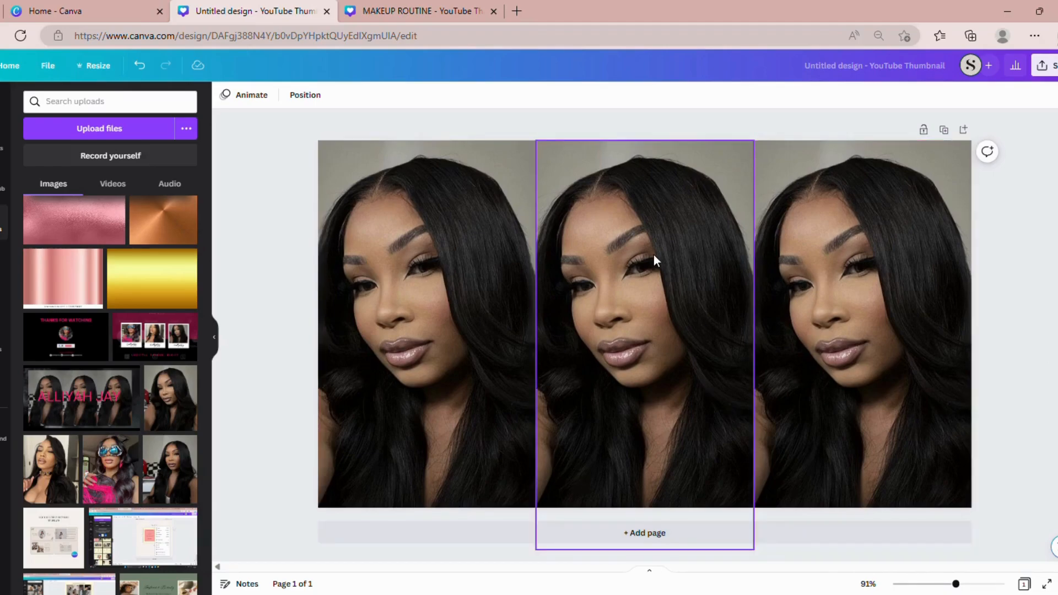
Close the thin gaps between the portraits by slightly widening the first one rightward and the third one leftward
{"action": "left_click", "coordinate": [500, 177]}
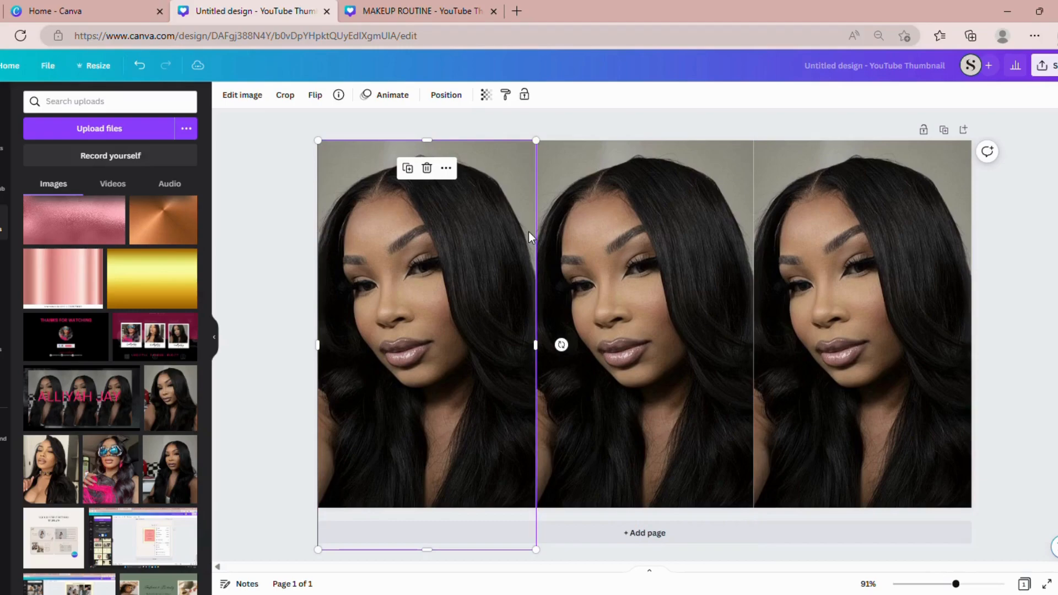
{"action": "left_click", "coordinate": [541, 345]}
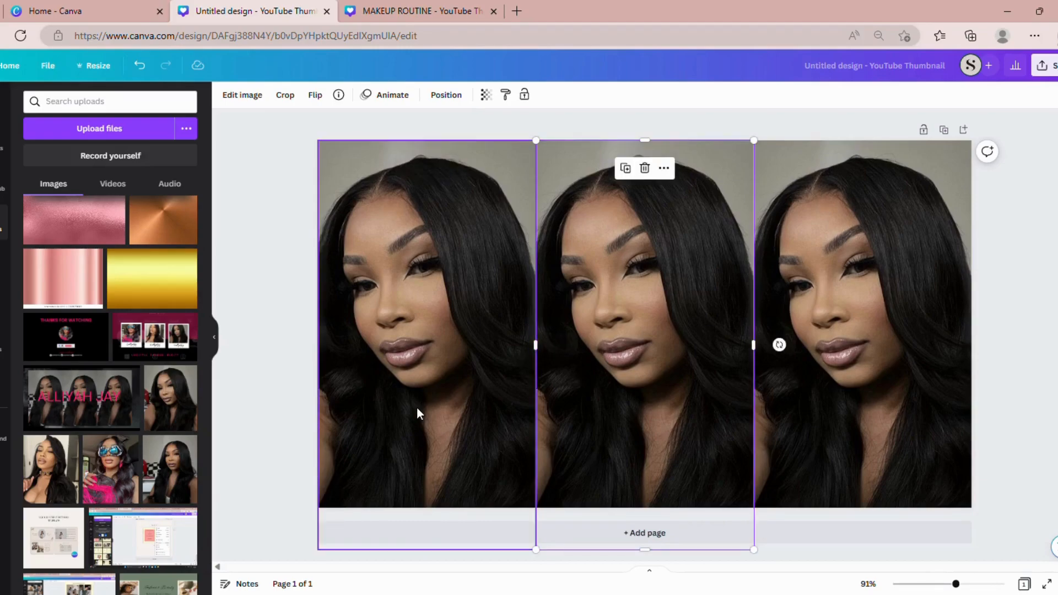
{"action": "left_click", "coordinate": [273, 417]}
{"action": "left_click", "coordinate": [436, 371]}
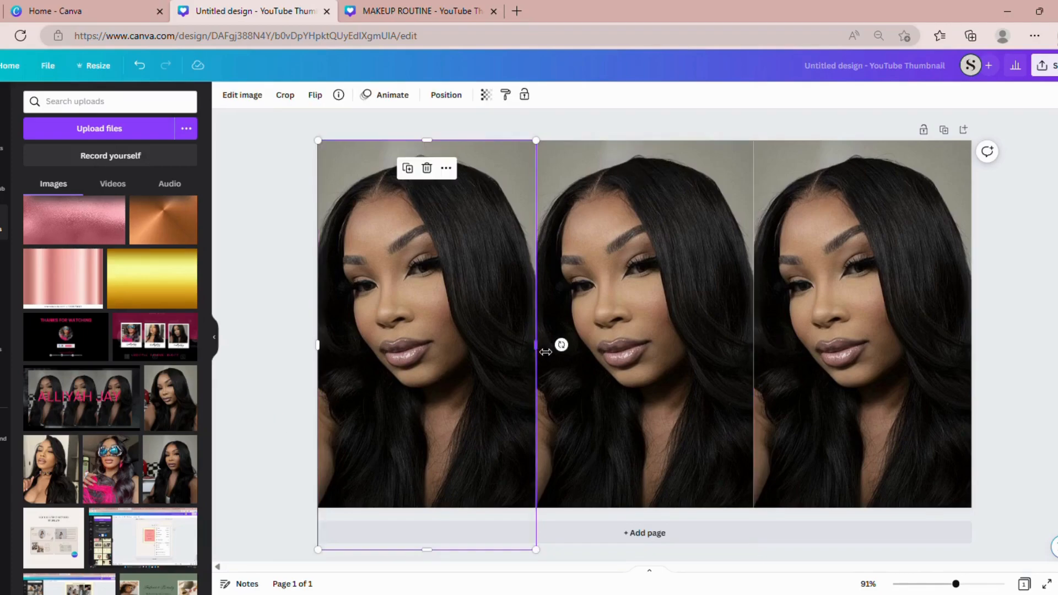
{"action": "left_click_drag", "start_coordinate": [546, 352], "coordinate": [546, 353]}
{"action": "left_click_drag", "start_coordinate": [548, 353], "coordinate": [548, 352]}
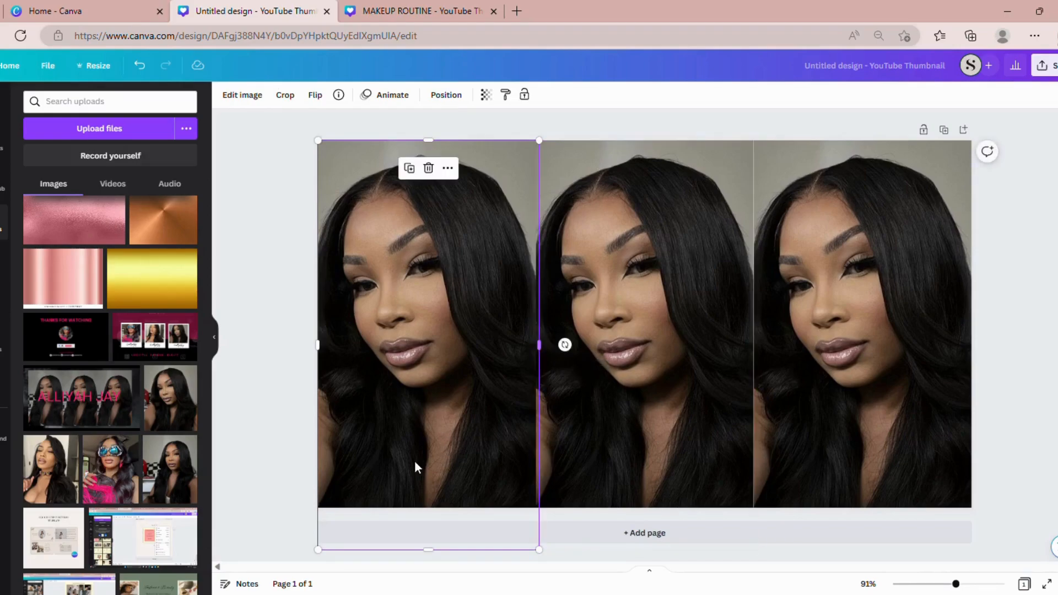
{"action": "left_click", "coordinate": [300, 454]}
{"action": "left_click", "coordinate": [766, 328]}
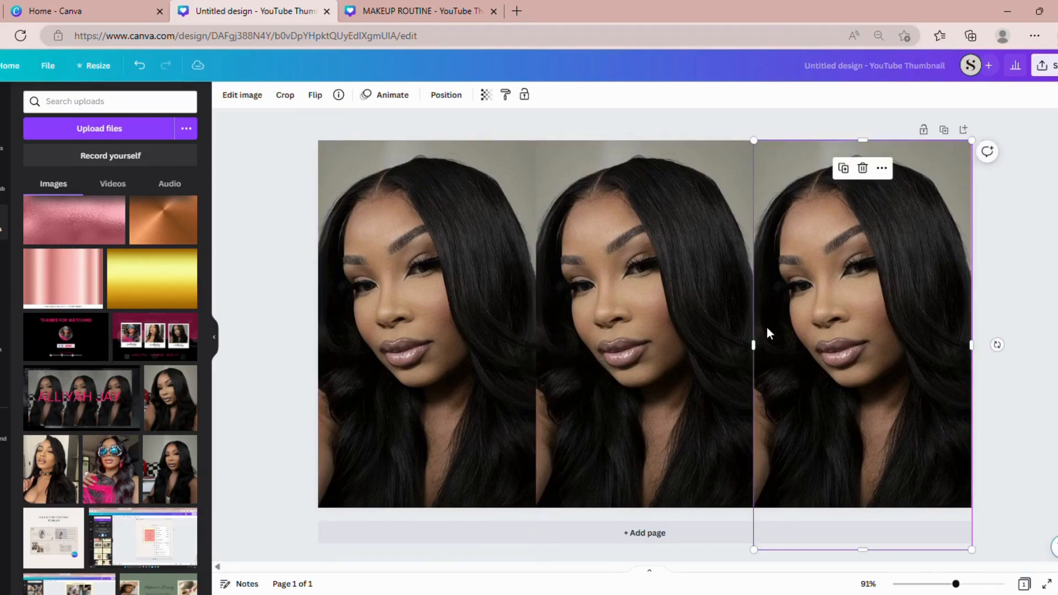
{"action": "left_click_drag", "start_coordinate": [765, 355], "coordinate": [759, 357]}
{"action": "left_click", "coordinate": [1018, 330]}
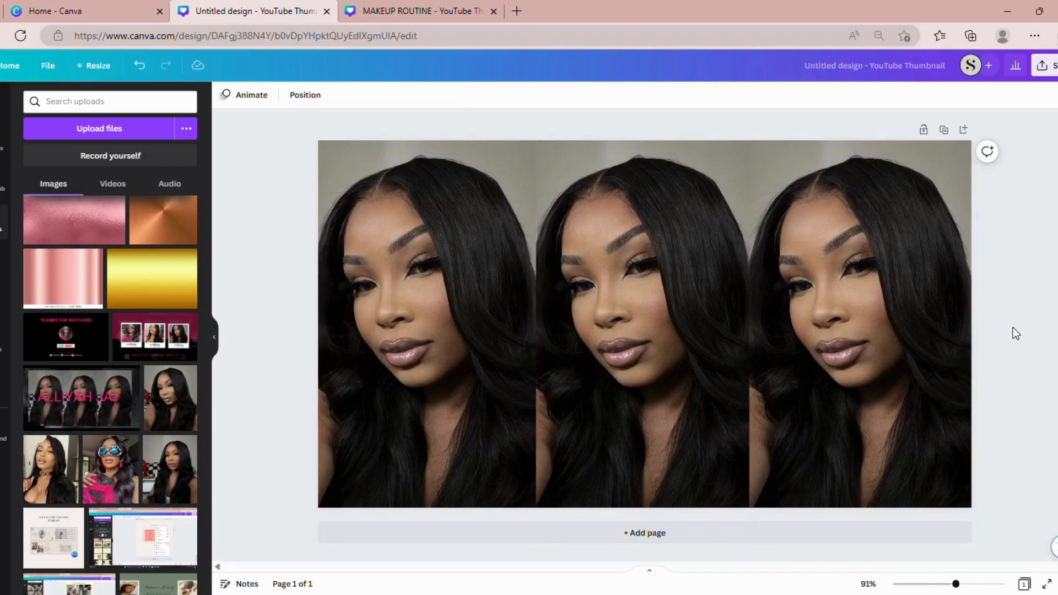
Add a square shape and stretch it over the whole page, about 1,293 by 732, covering the portraits
{"action": "left_click", "coordinate": [3, 142]}
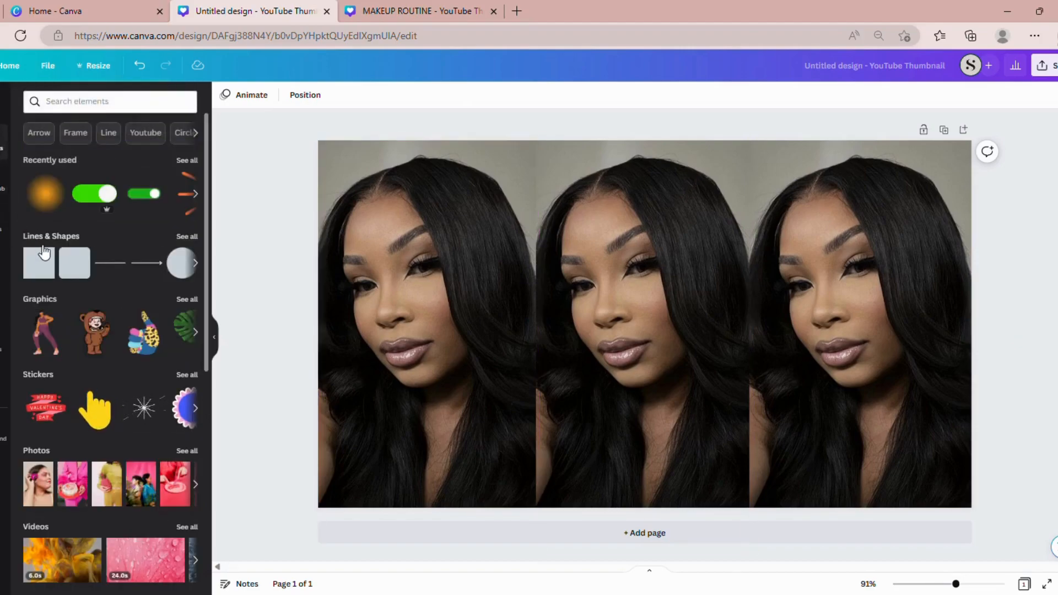
{"action": "left_click", "coordinate": [44, 278]}
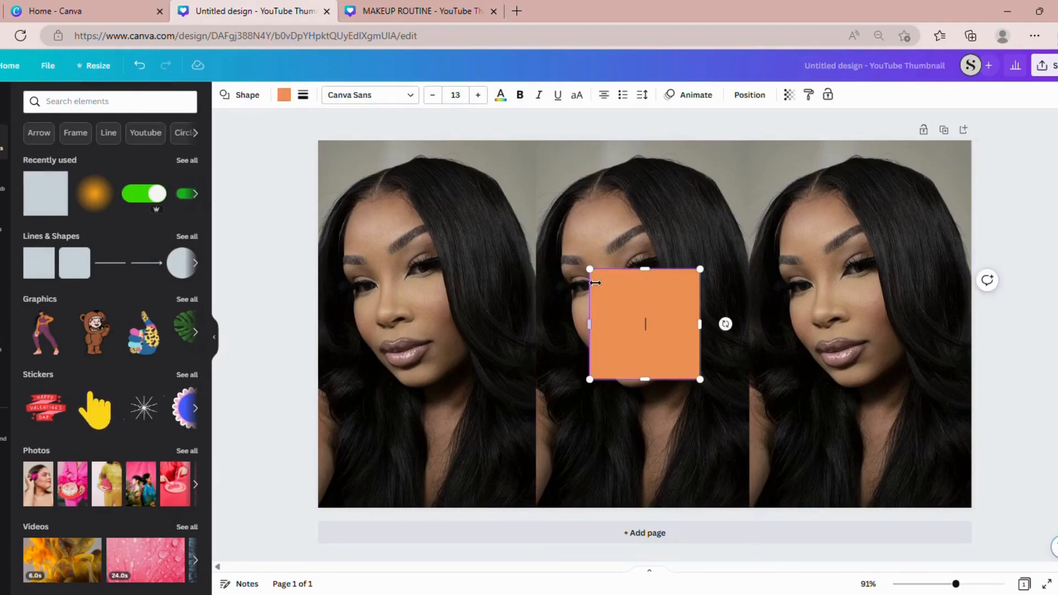
{"action": "left_click_drag", "start_coordinate": [597, 277], "coordinate": [328, 147]}
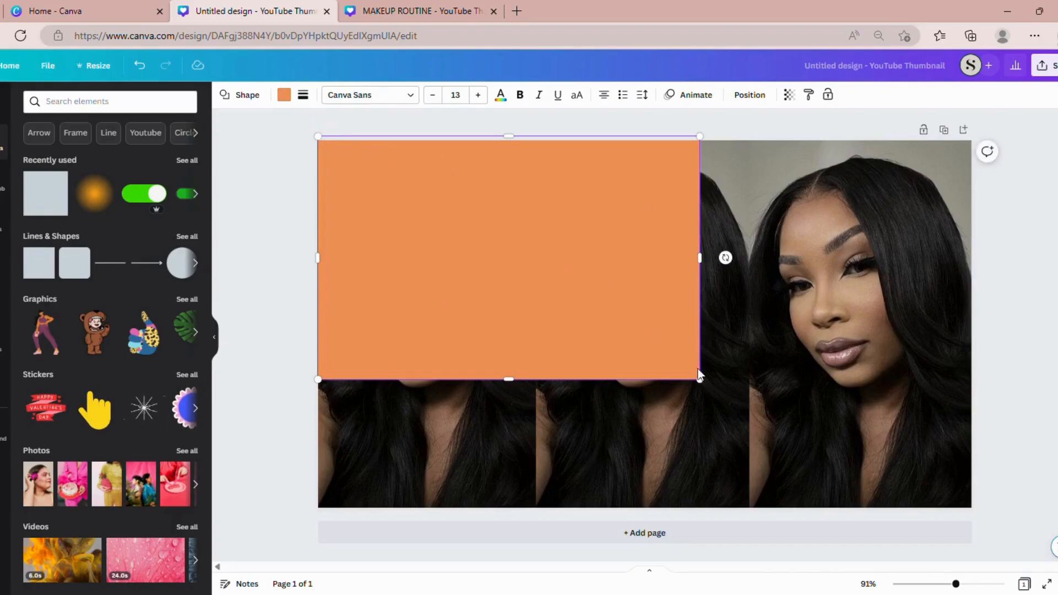
{"action": "left_click_drag", "start_coordinate": [708, 386], "coordinate": [981, 510]}
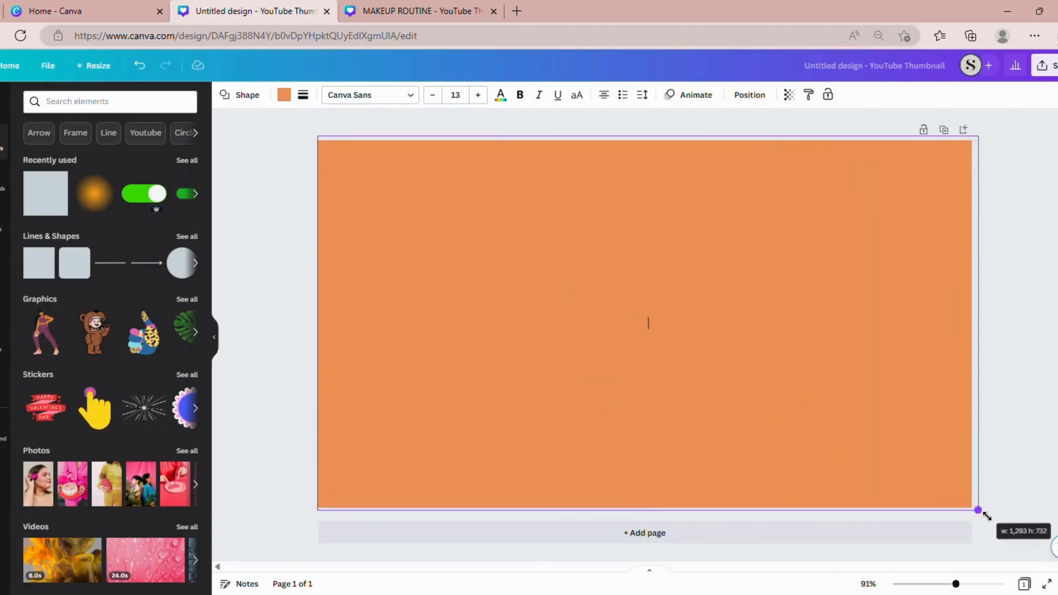
{"action": "left_click", "coordinate": [1017, 419]}
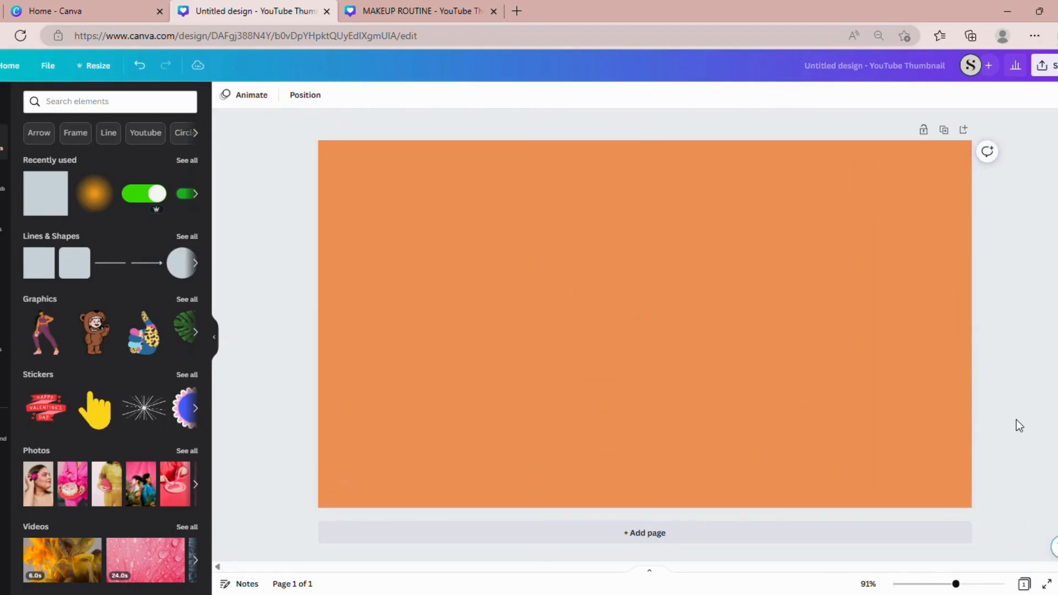
Change the full-page rectangle's fill to the coral red from the brand kit's color palette
{"action": "left_click", "coordinate": [728, 444]}
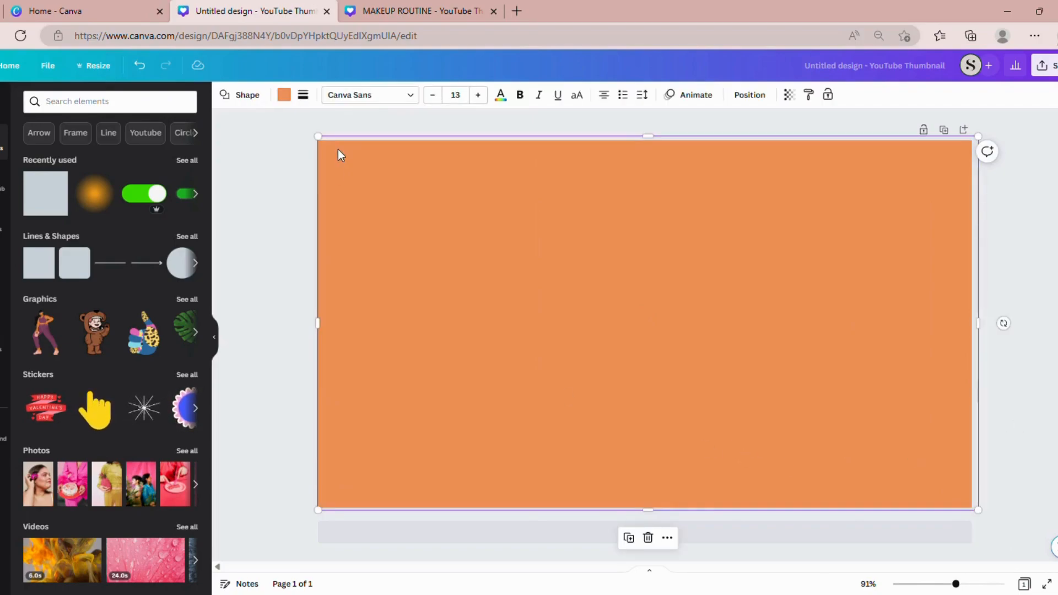
{"action": "left_click", "coordinate": [289, 97]}
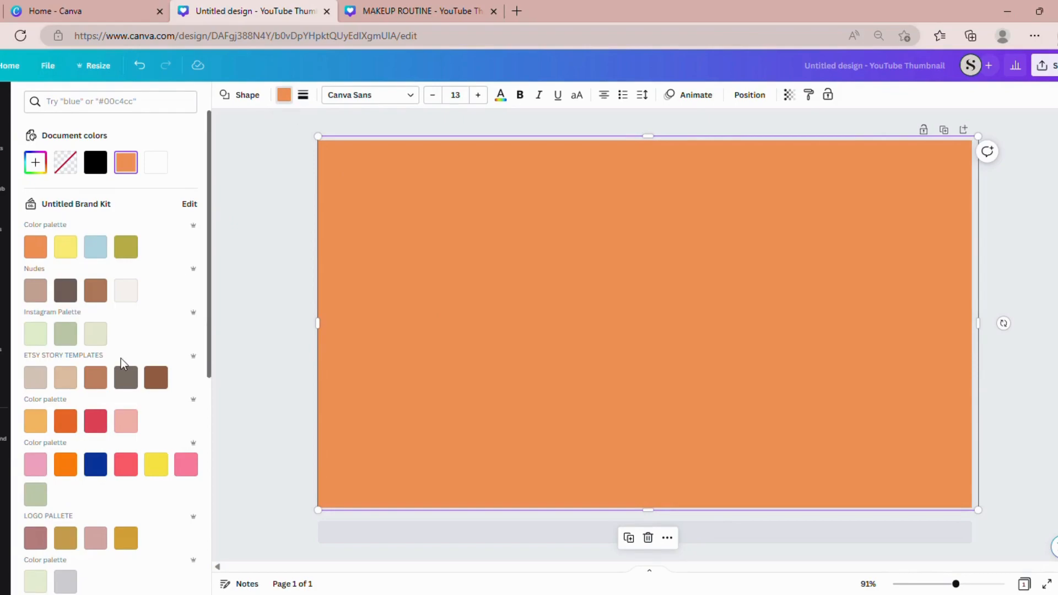
{"action": "left_click", "coordinate": [131, 467]}
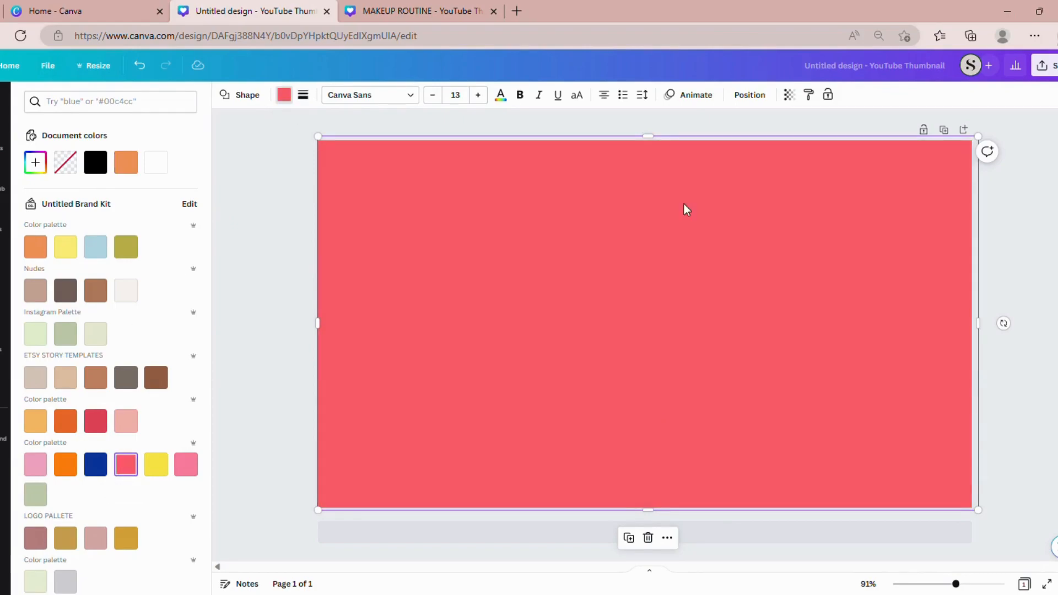
Set the full-page coral rectangle's transparency to 54 so the portraits show through, and deselect it
{"action": "left_click", "coordinate": [790, 97]}
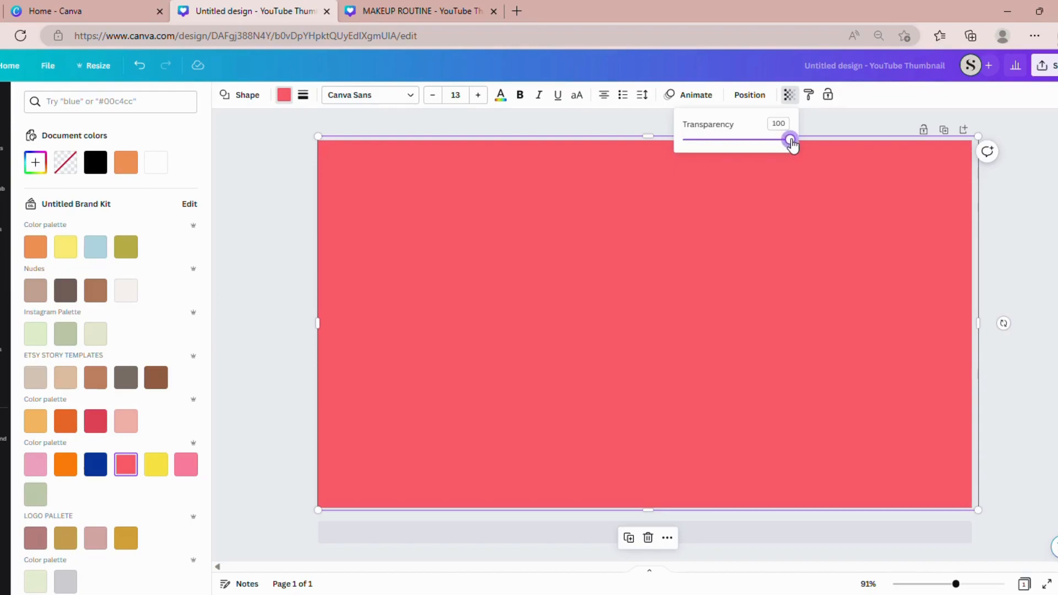
{"action": "left_click_drag", "start_coordinate": [791, 145], "coordinate": [769, 146]}
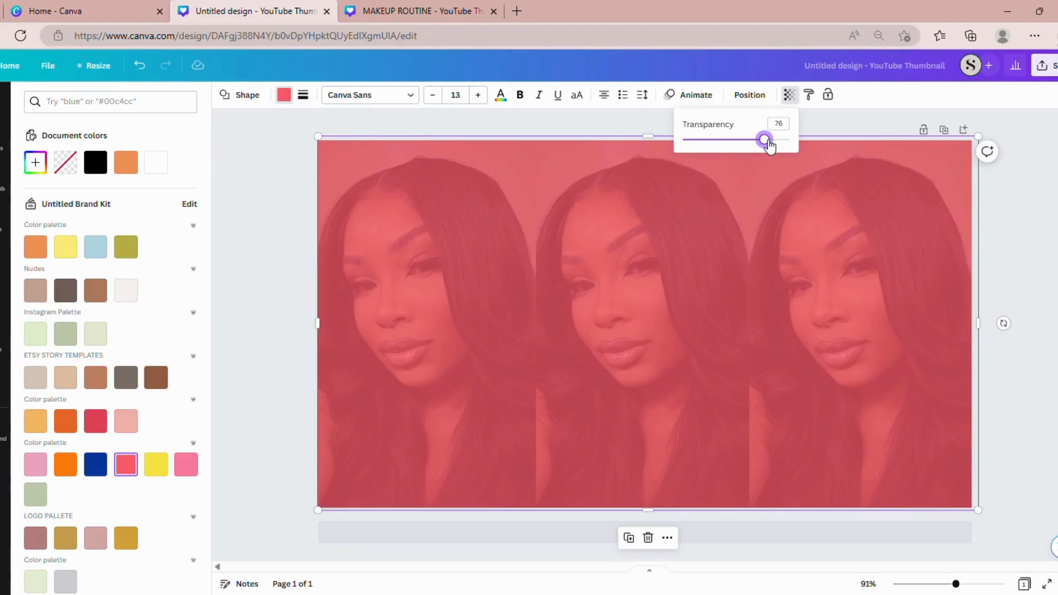
{"action": "left_click_drag", "start_coordinate": [770, 146], "coordinate": [728, 142]}
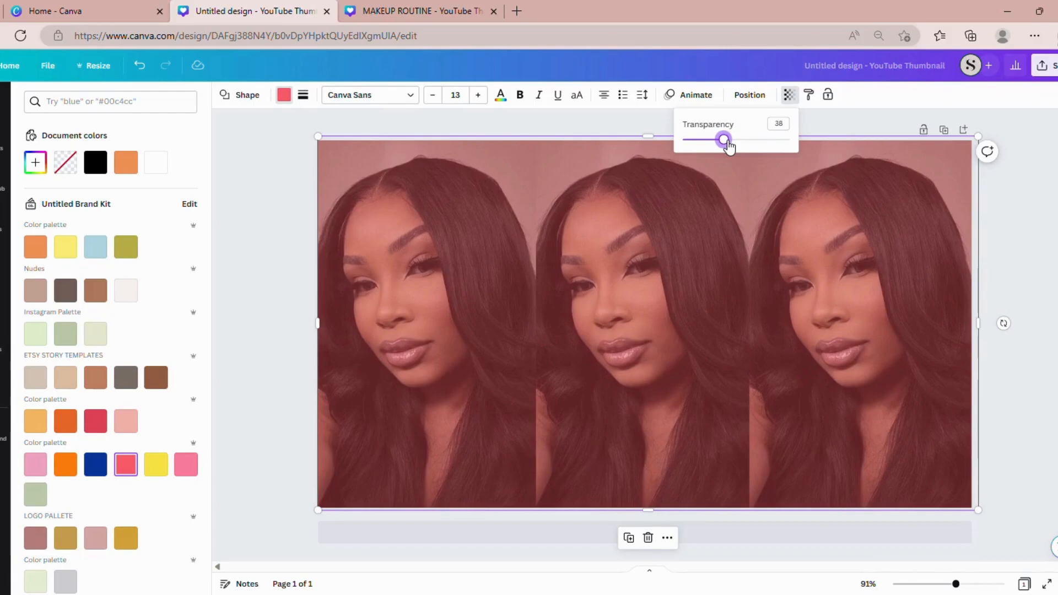
{"action": "left_click_drag", "start_coordinate": [727, 143], "coordinate": [712, 143]}
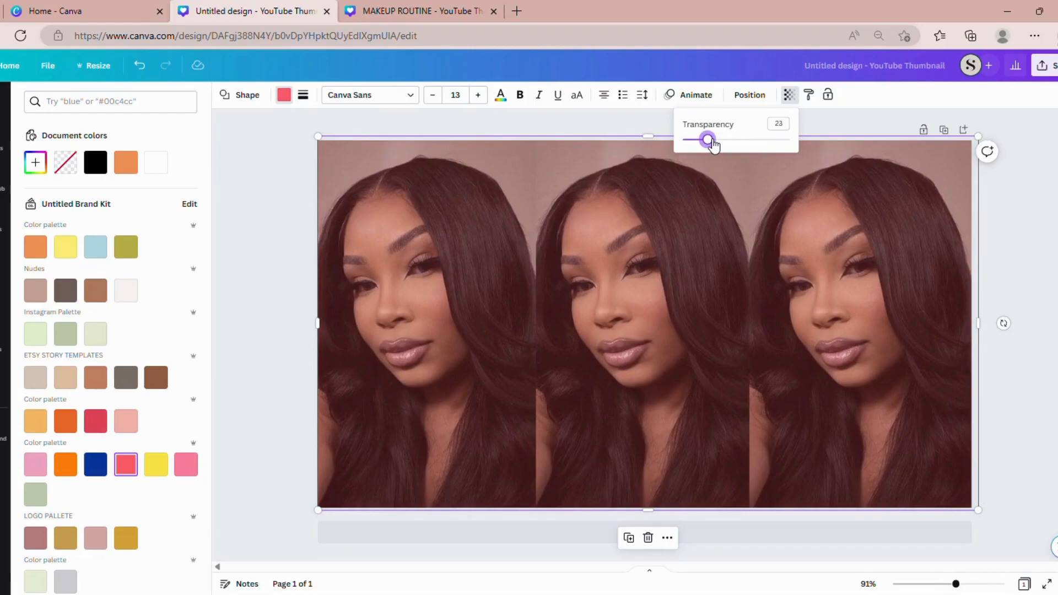
{"action": "left_click_drag", "start_coordinate": [713, 143], "coordinate": [743, 151]}
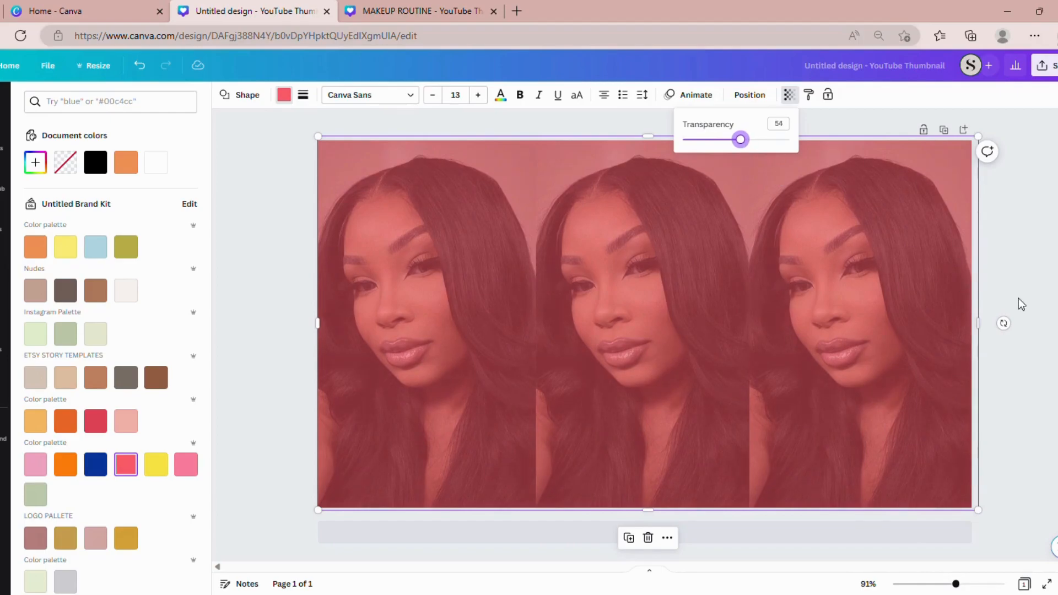
{"action": "left_click", "coordinate": [1034, 312]}
{"action": "left_click", "coordinate": [1036, 313]}
{"action": "left_click", "coordinate": [1037, 314]}
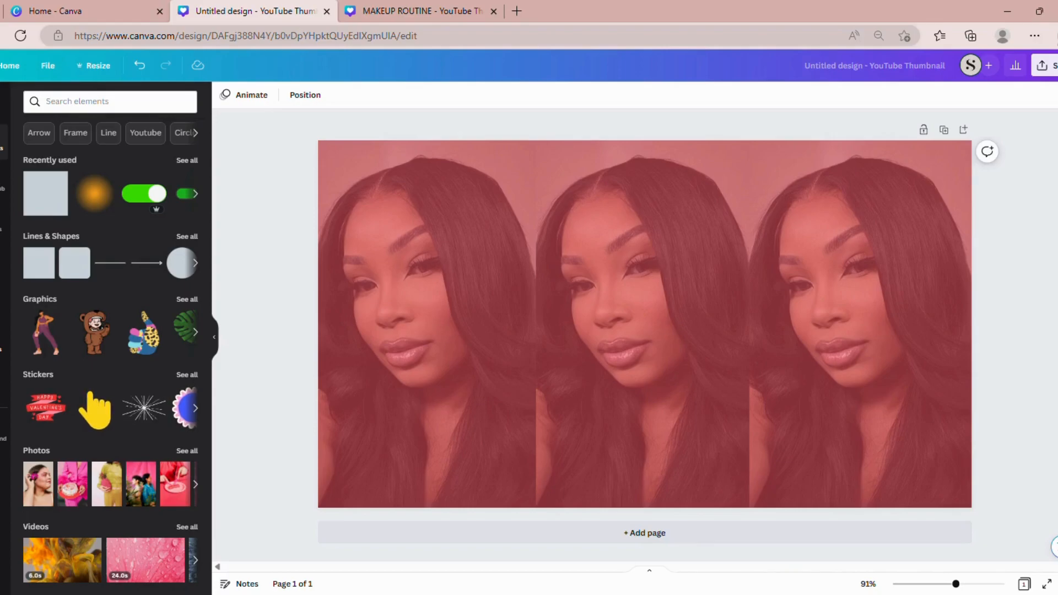
Add a text box to the page reading "MAKEUP ROUTINE"
{"action": "key", "text": "t"}
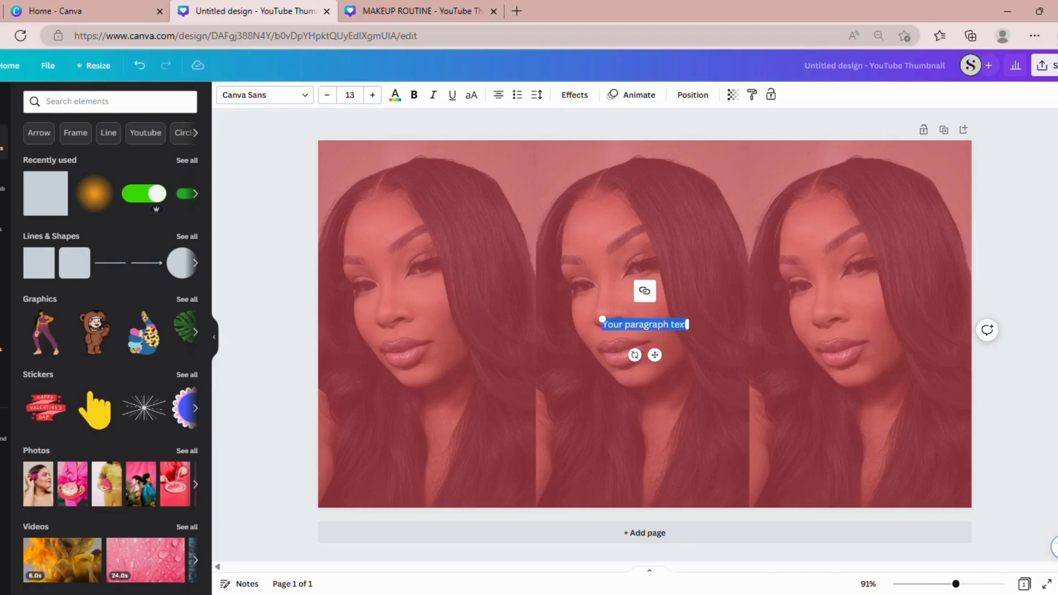
{"action": "type", "text": "MAKEUP"}
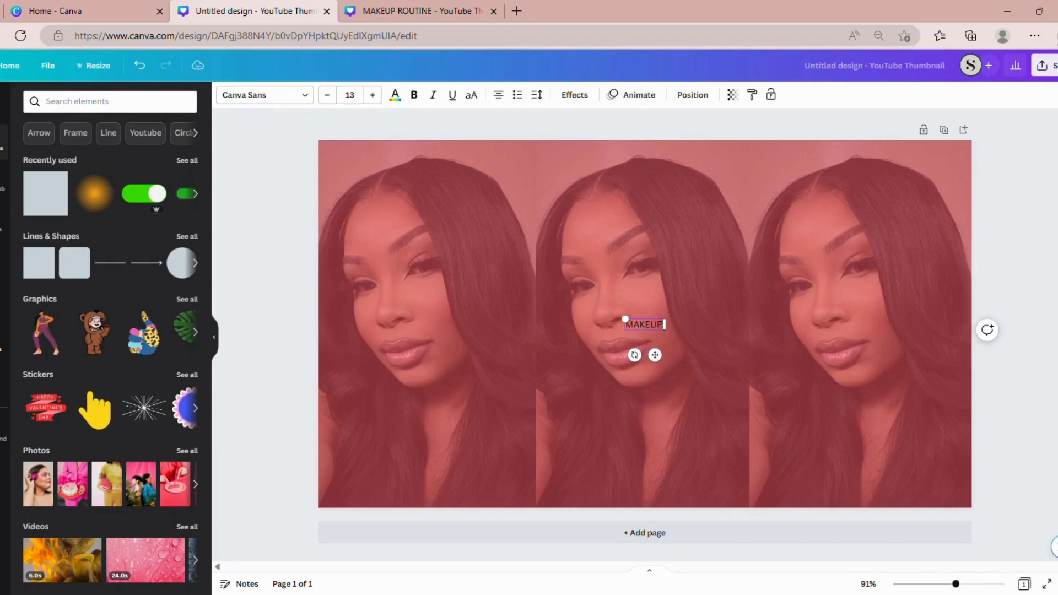
{"action": "type", "text": " ROUTINE"}
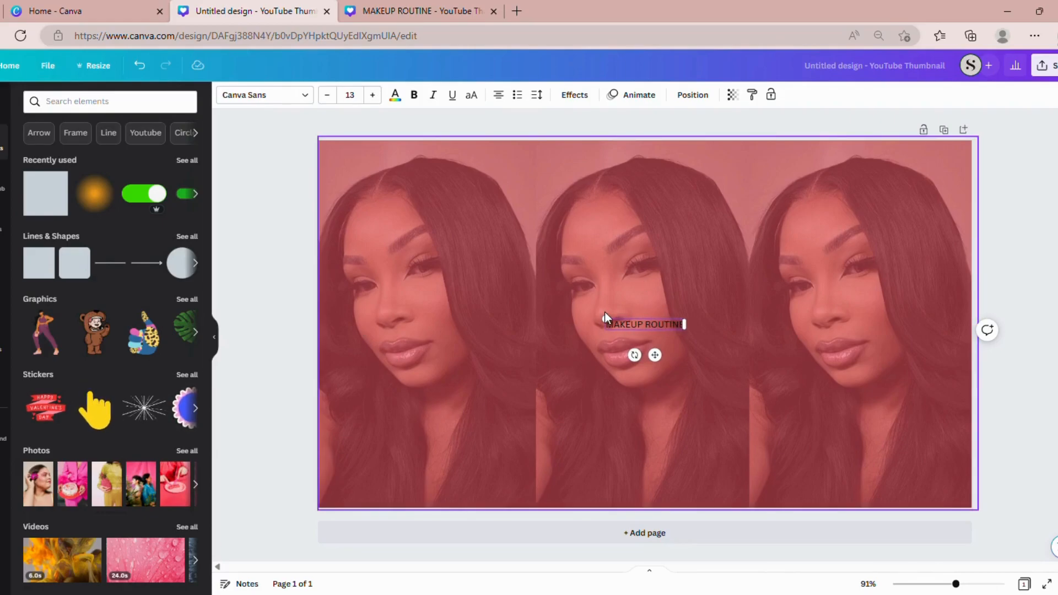
Enlarge the MAKEUP ROUTINE text to a font size of about 69.6 and center it horizontally near the page's upper edge
{"action": "left_click_drag", "start_coordinate": [605, 319], "coordinate": [416, 251]}
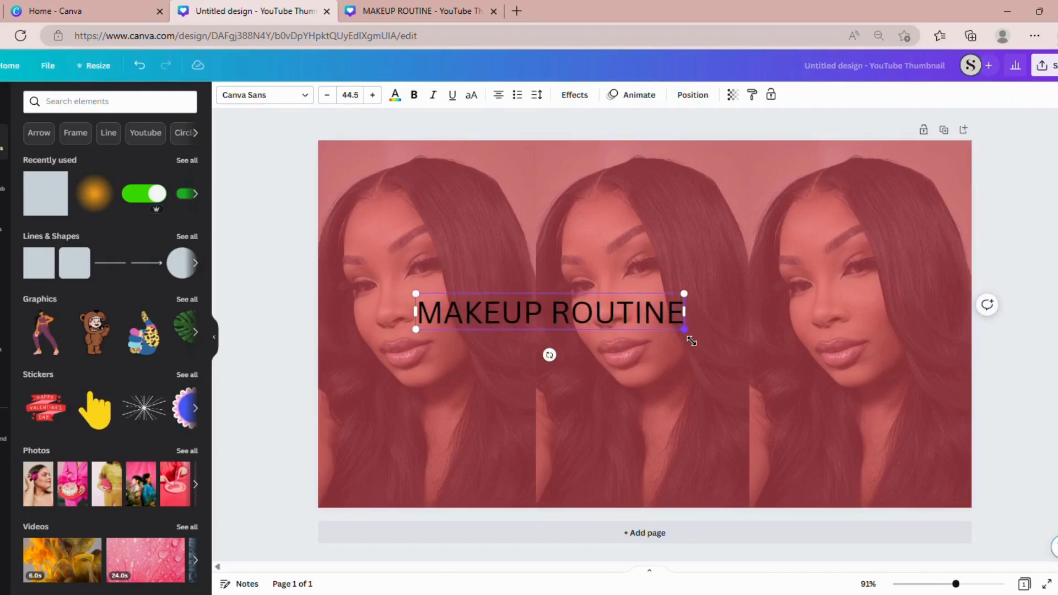
{"action": "left_click_drag", "start_coordinate": [615, 337], "coordinate": [709, 243]}
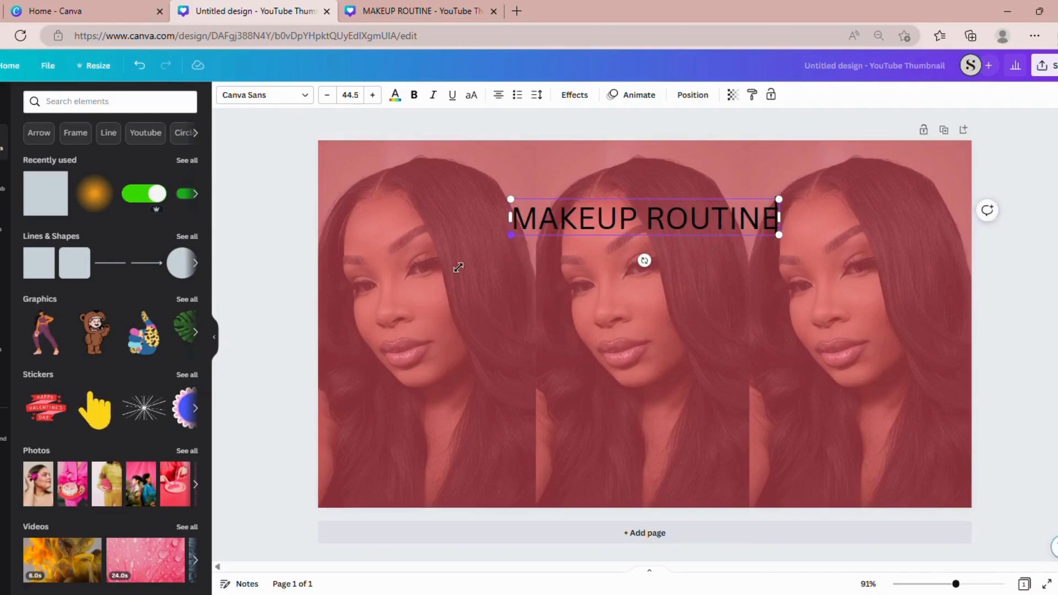
{"action": "left_click_drag", "start_coordinate": [458, 268], "coordinate": [405, 258]}
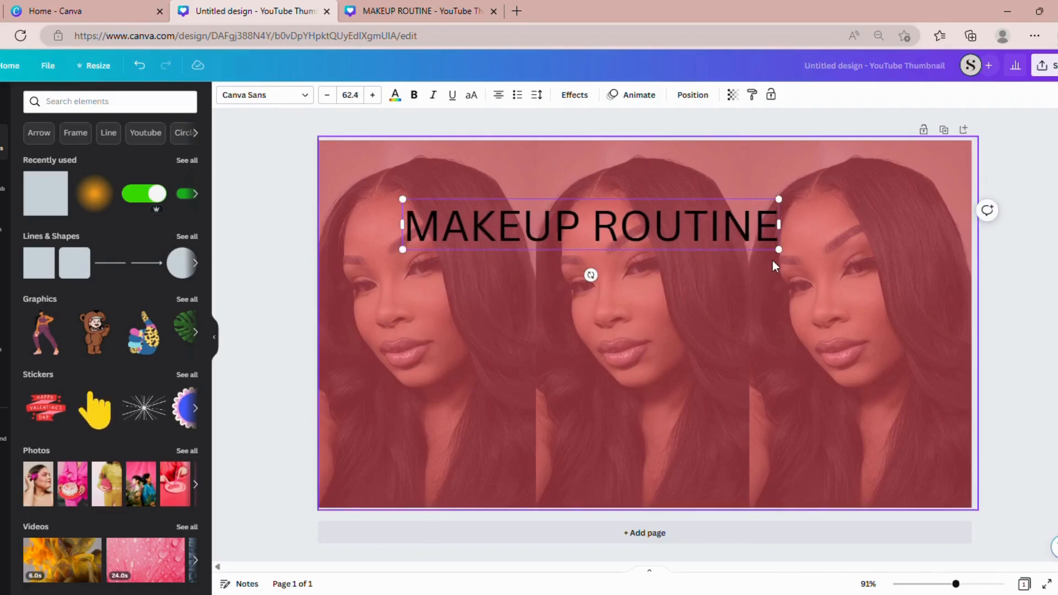
{"action": "left_click_drag", "start_coordinate": [778, 252], "coordinate": [818, 298]}
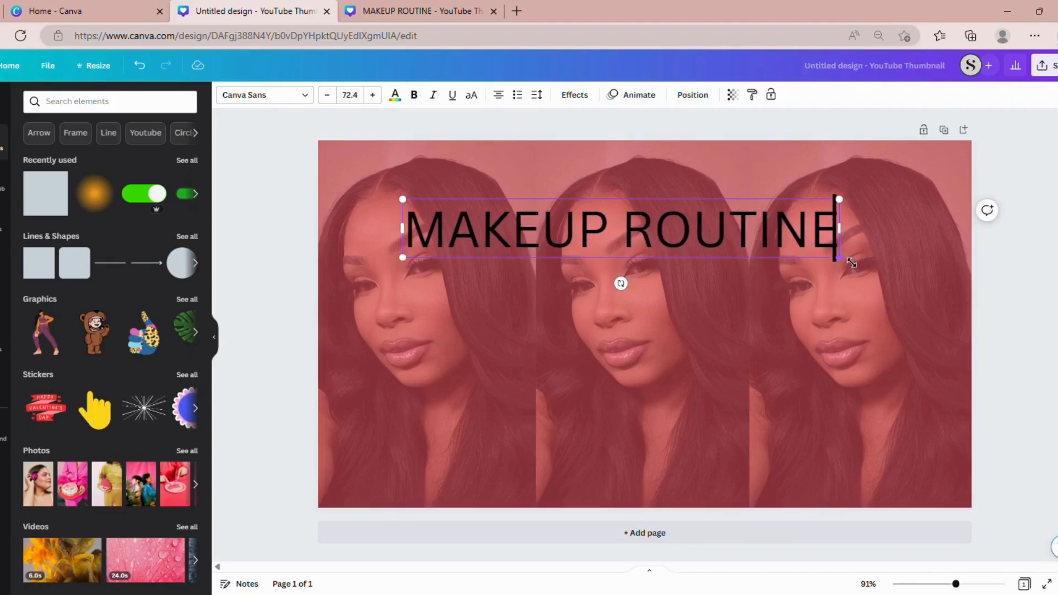
{"action": "left_click_drag", "start_coordinate": [852, 263], "coordinate": [832, 258]}
{"action": "left_click", "coordinate": [724, 261]}
{"action": "left_click_drag", "start_coordinate": [725, 262], "coordinate": [755, 243]}
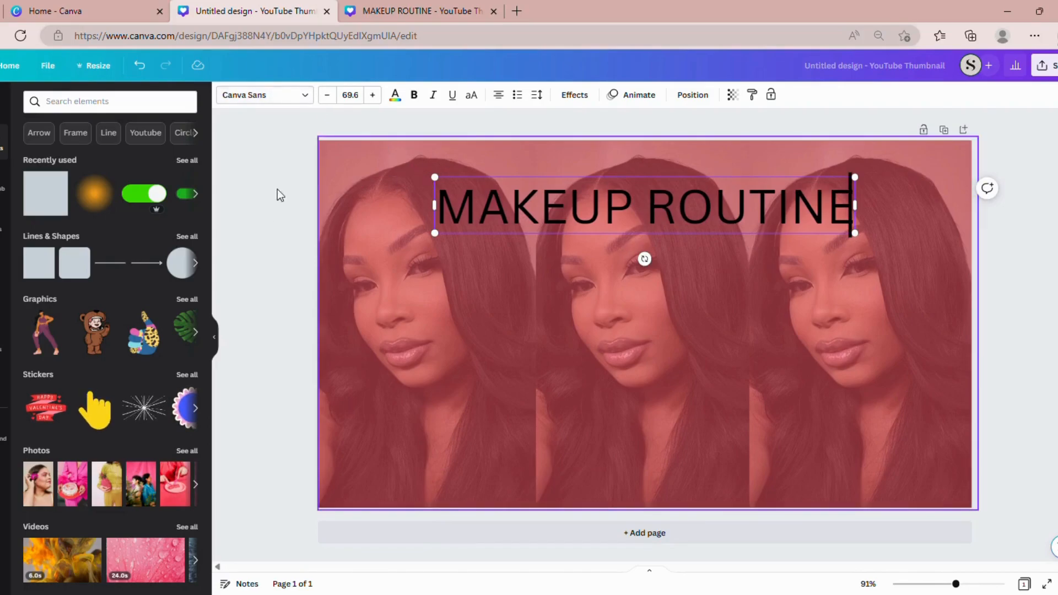
{"action": "left_click", "coordinate": [241, 194]}
Change the MAKEUP ROUTINE title's font to Bernoru Expanded, trying the wider Bernoru Ultra variant for comparison
{"action": "left_click", "coordinate": [466, 193]}
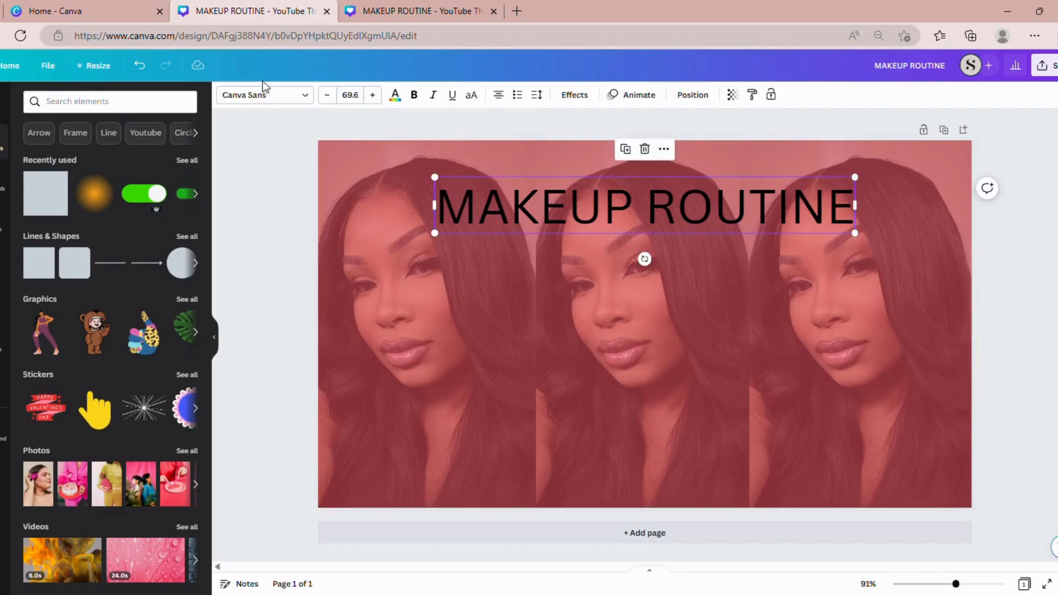
{"action": "left_click", "coordinate": [265, 94]}
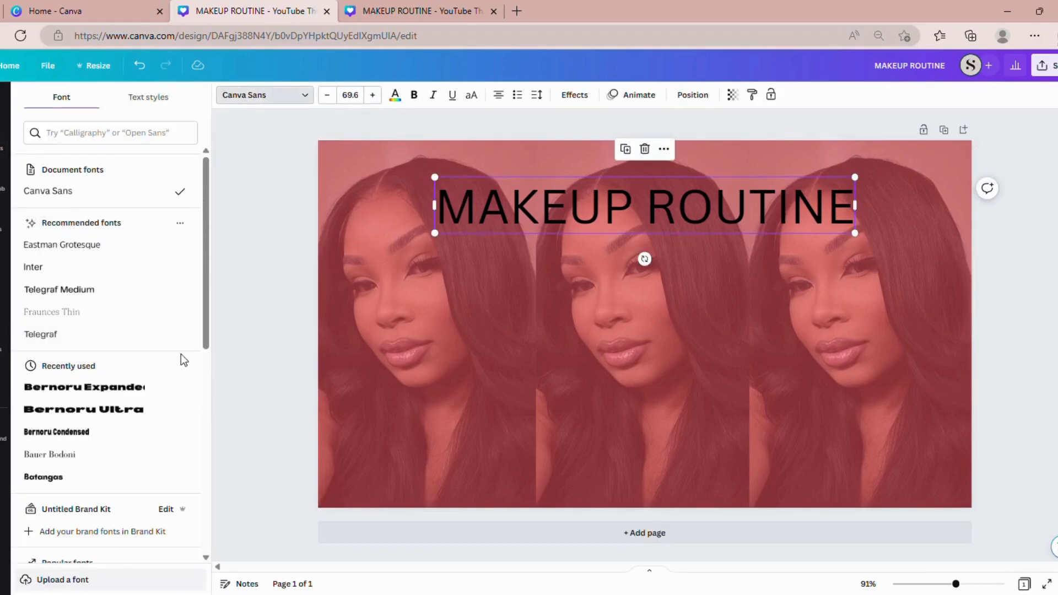
{"action": "left_click", "coordinate": [136, 391]}
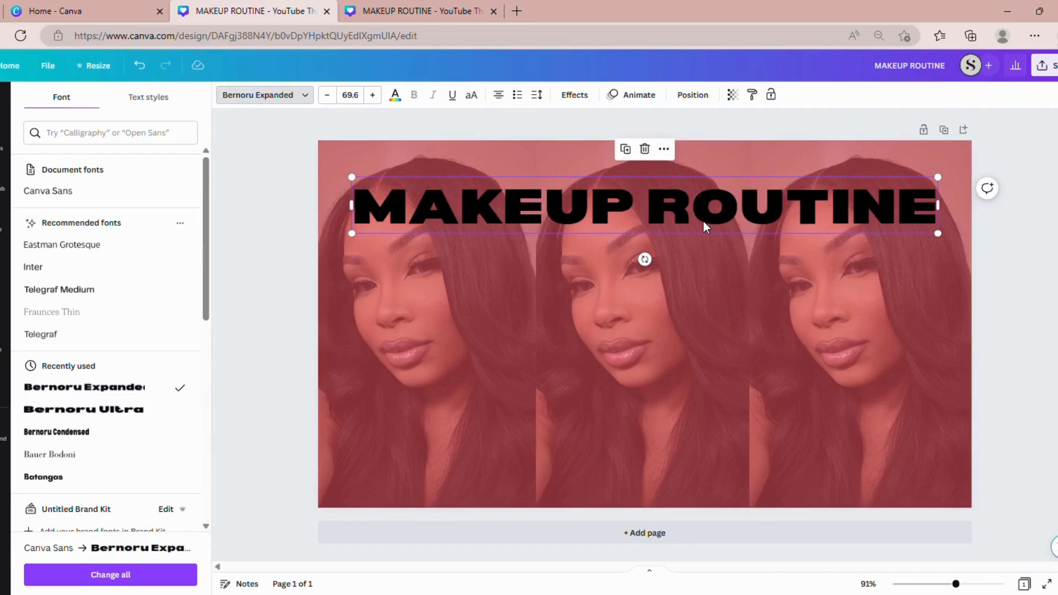
{"action": "left_click", "coordinate": [149, 422]}
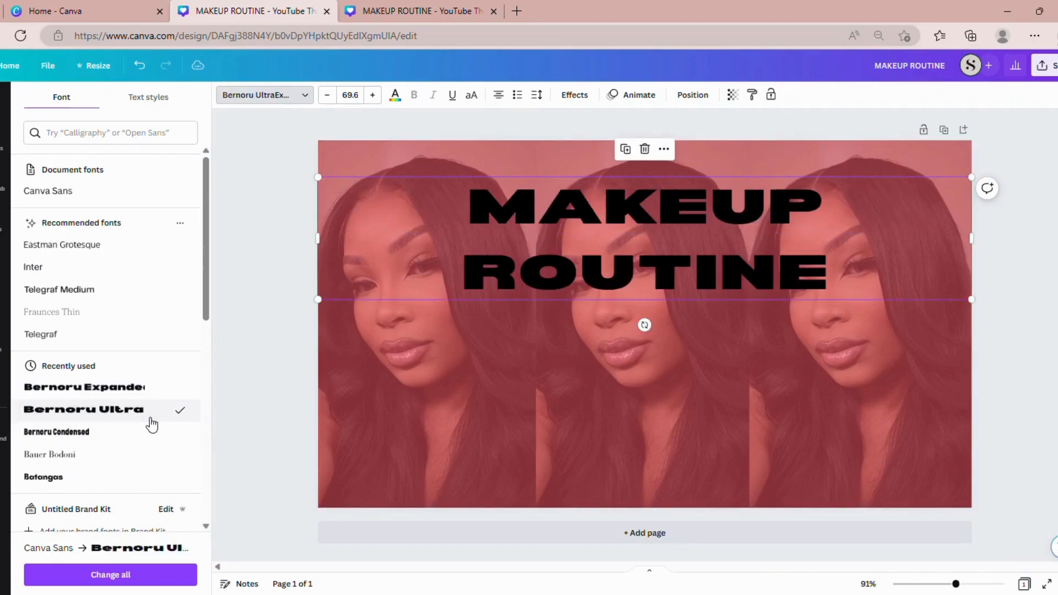
{"action": "left_click", "coordinate": [130, 390]}
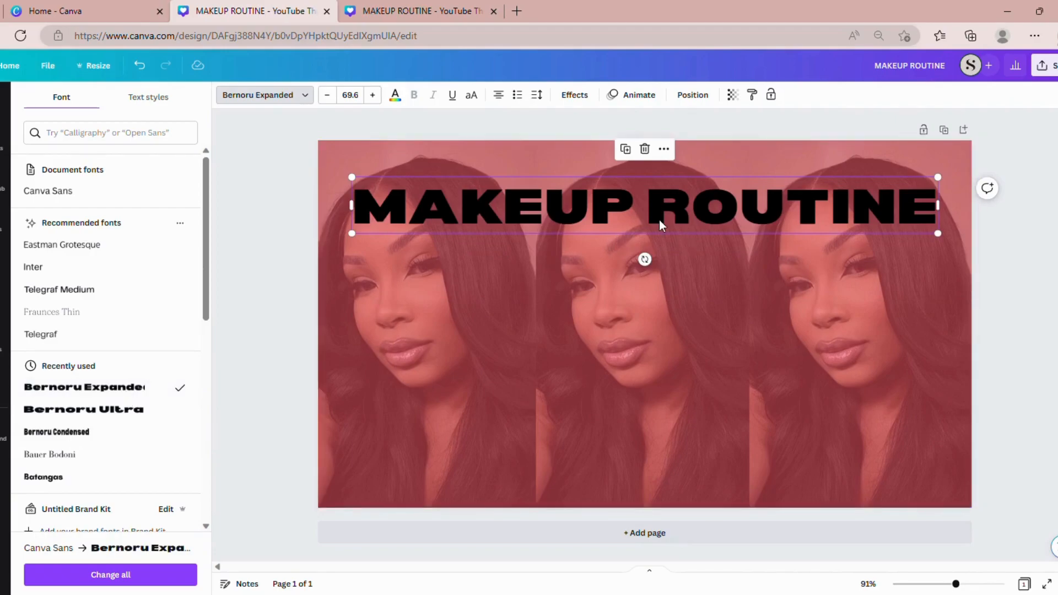
Color the title white and break it into two lines, with MAKEUP above ROUTINE
{"action": "left_click", "coordinate": [396, 97]}
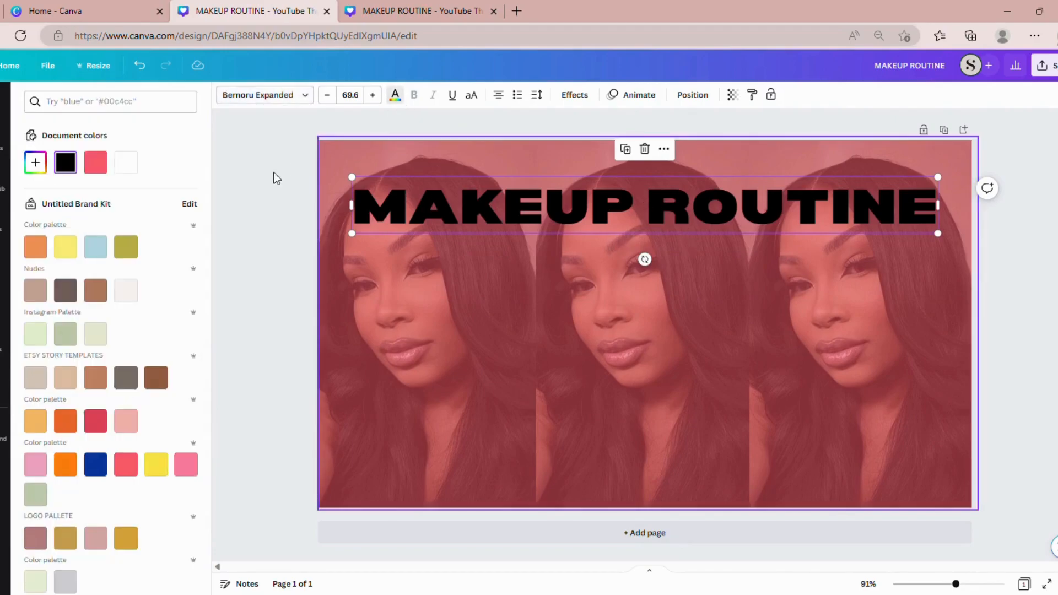
{"action": "left_click", "coordinate": [132, 162]}
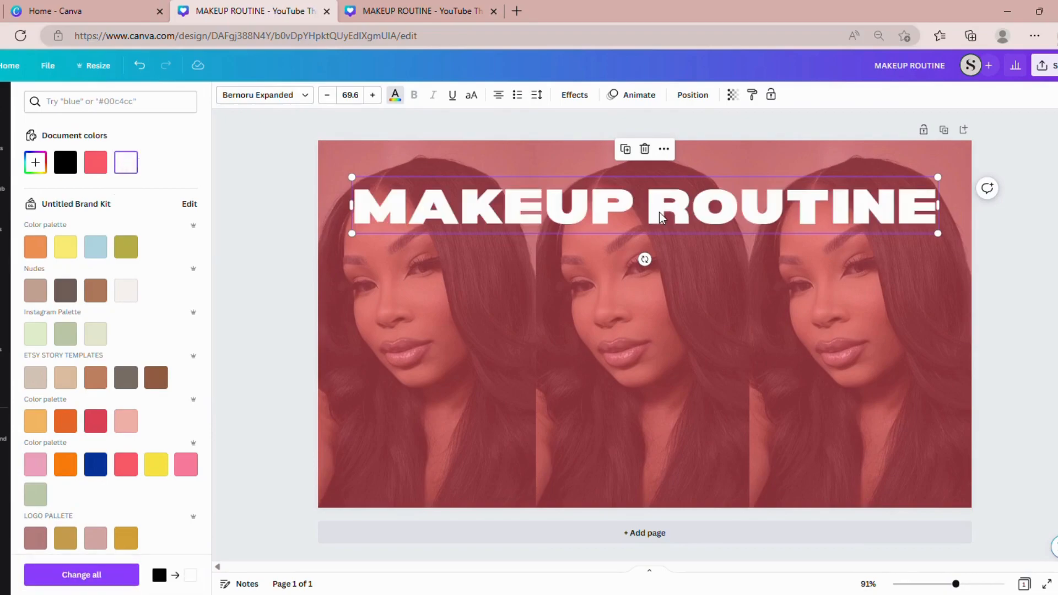
{"action": "left_click", "coordinate": [648, 208]}
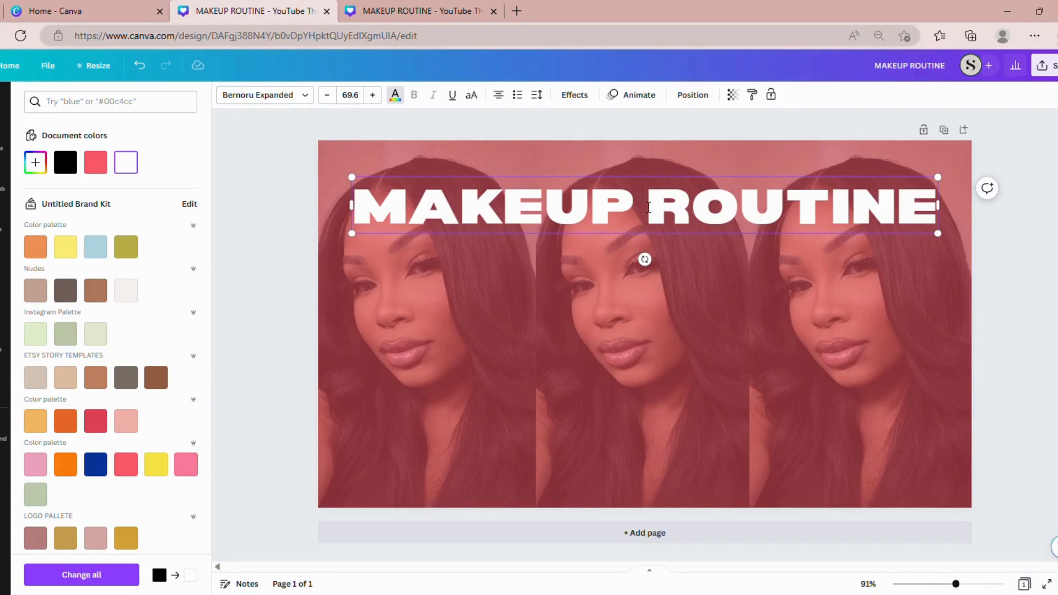
{"action": "key", "text": "Return"}
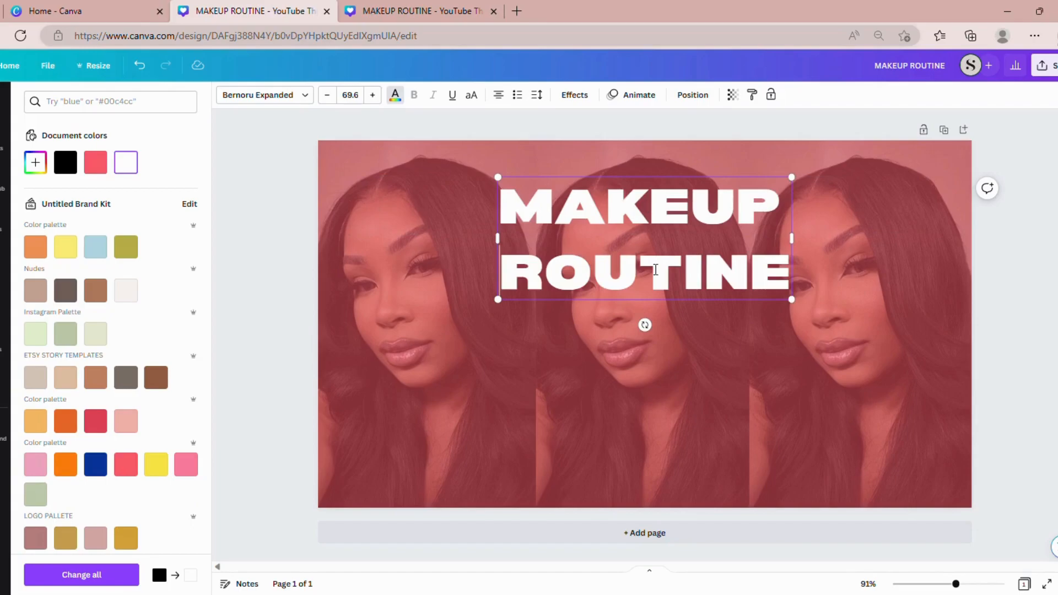
Enlarge the two-line title to a font size of about 72.8, keep it horizontally centered near the page's upper edge, and deselect it
{"action": "left_click_drag", "start_coordinate": [666, 309], "coordinate": [665, 303]}
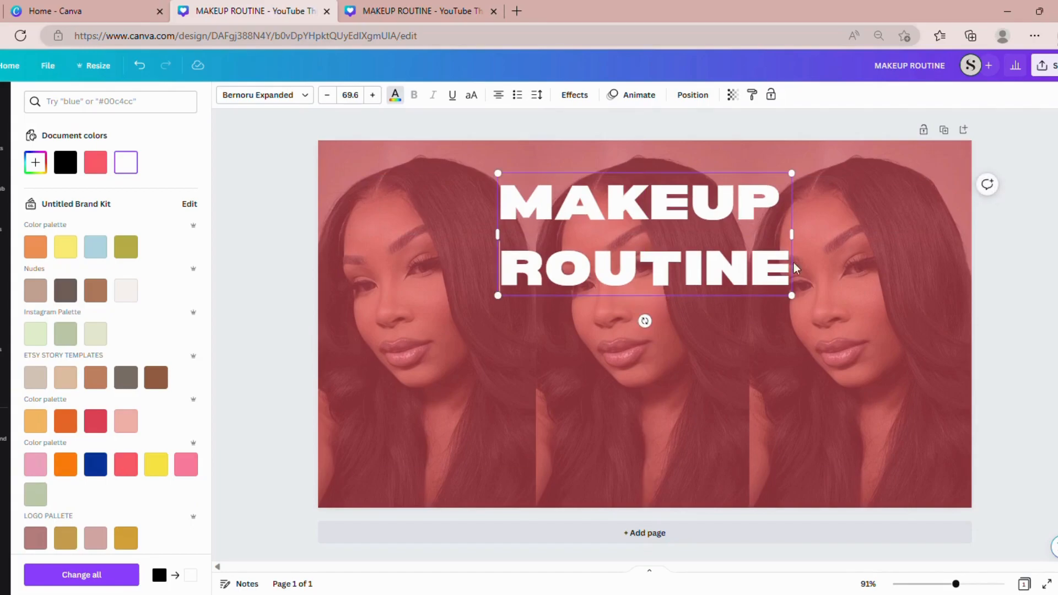
{"action": "left_click_drag", "start_coordinate": [804, 304], "coordinate": [812, 304]}
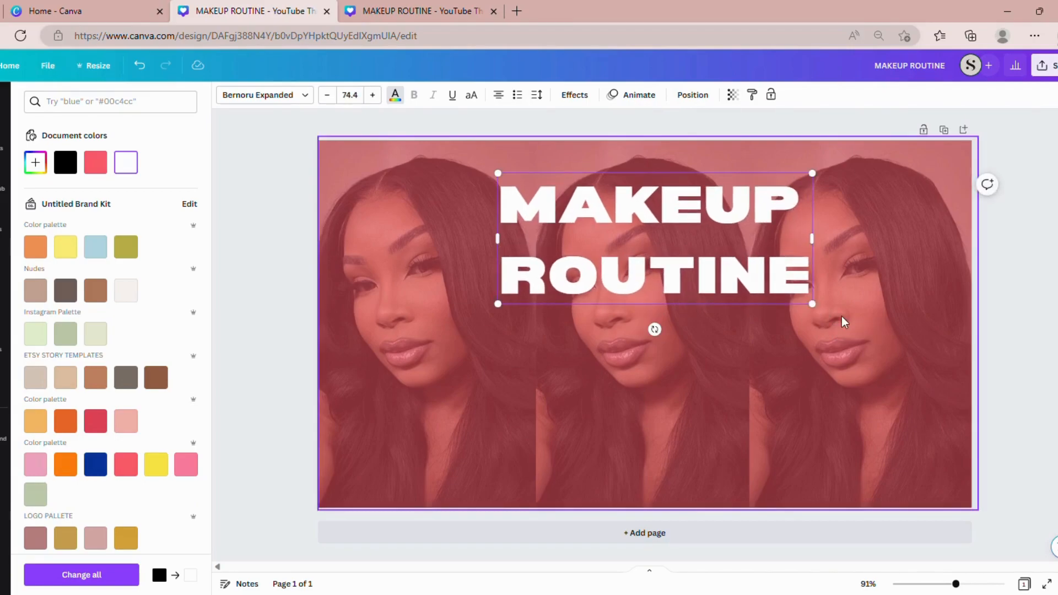
{"action": "left_click_drag", "start_coordinate": [821, 313], "coordinate": [809, 303]}
{"action": "left_click_drag", "start_coordinate": [692, 312], "coordinate": [680, 303]}
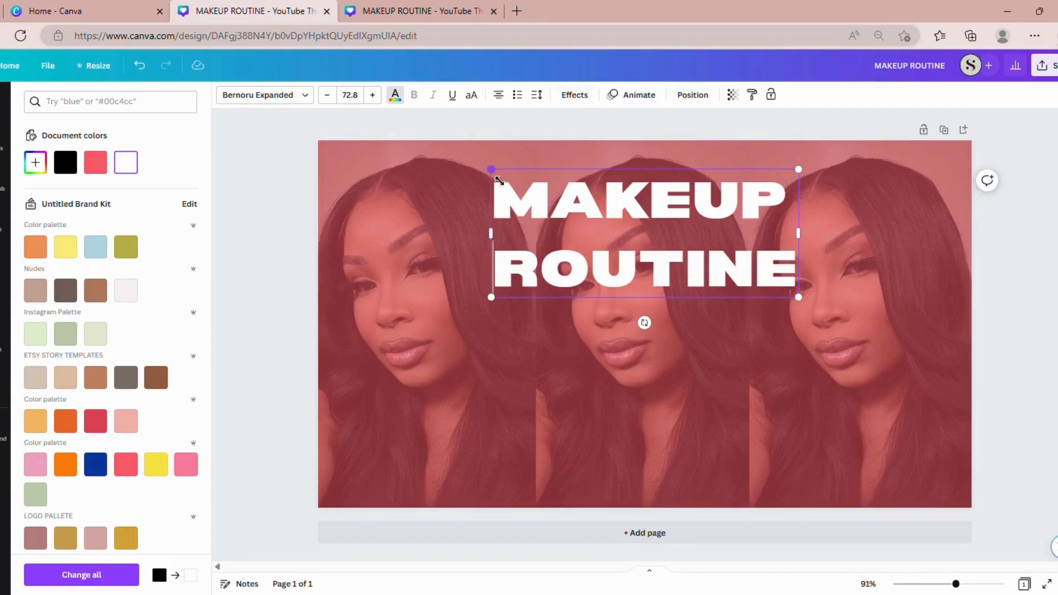
{"action": "left_click", "coordinate": [793, 216]}
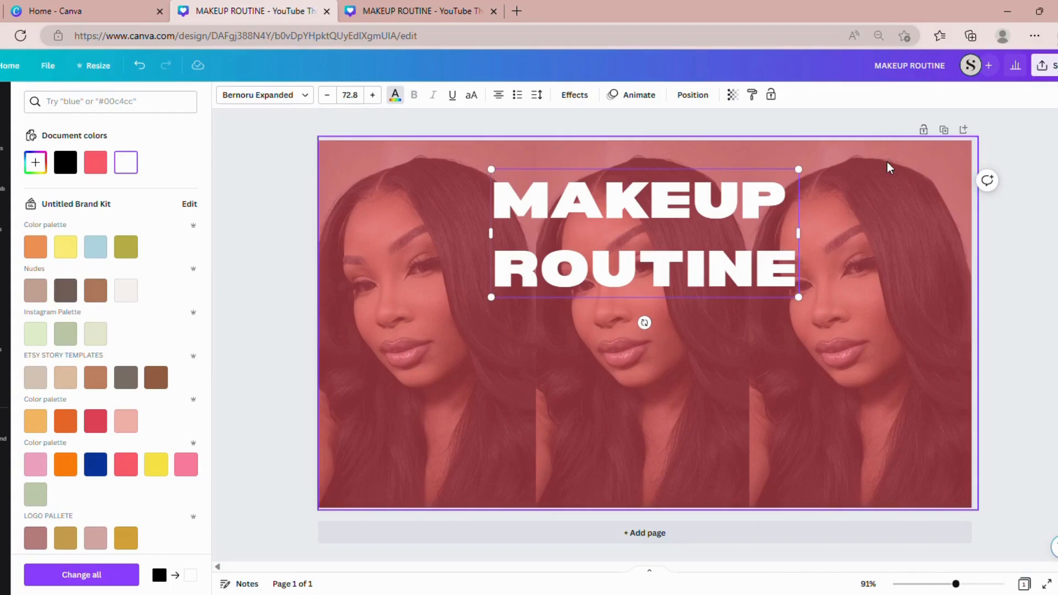
{"action": "key", "text": "Escape"}
{"action": "left_click", "coordinate": [856, 295]}
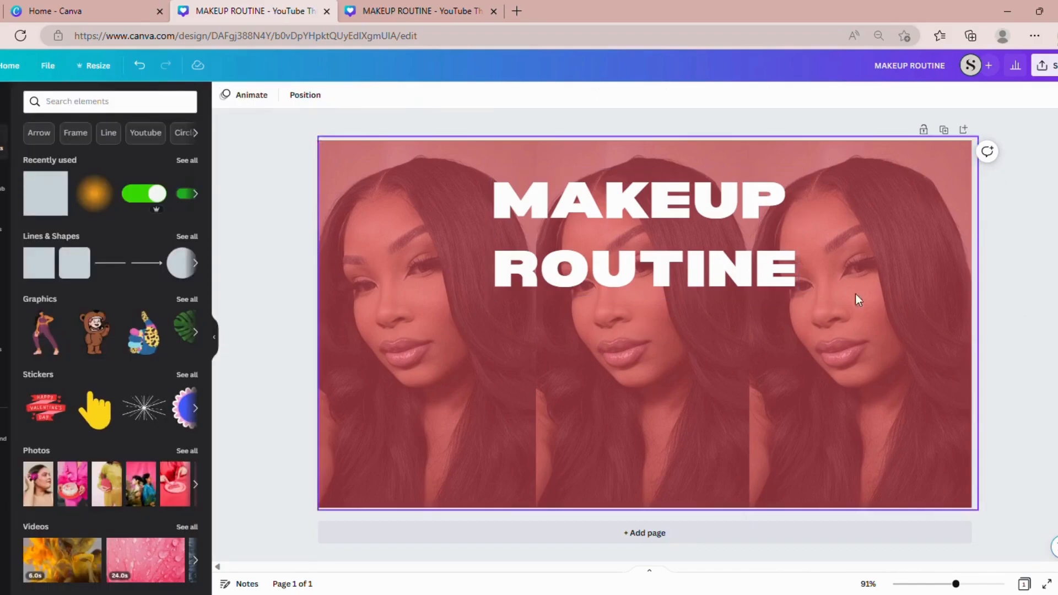
Apply the Outline text effect to the title in the document's coral red with a thickness of 76
{"action": "left_click", "coordinate": [673, 248]}
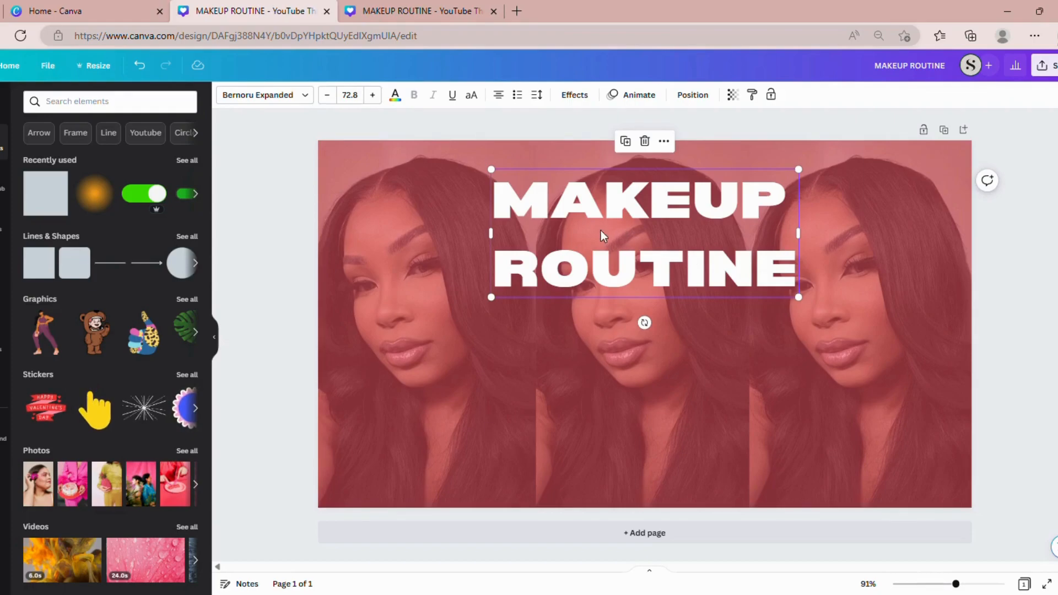
{"action": "left_click", "coordinate": [577, 100]}
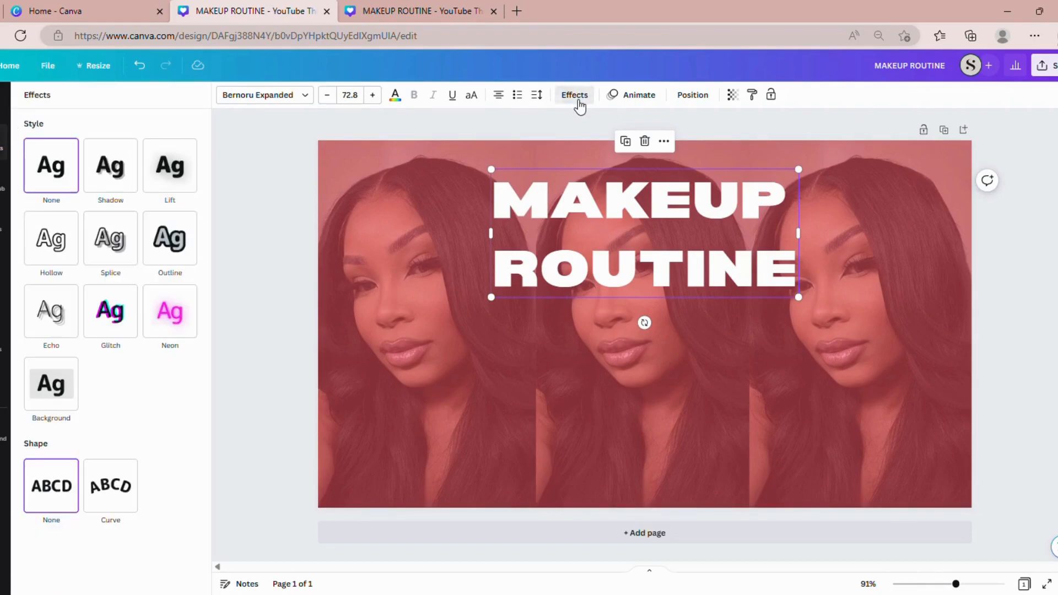
{"action": "left_click", "coordinate": [180, 263]}
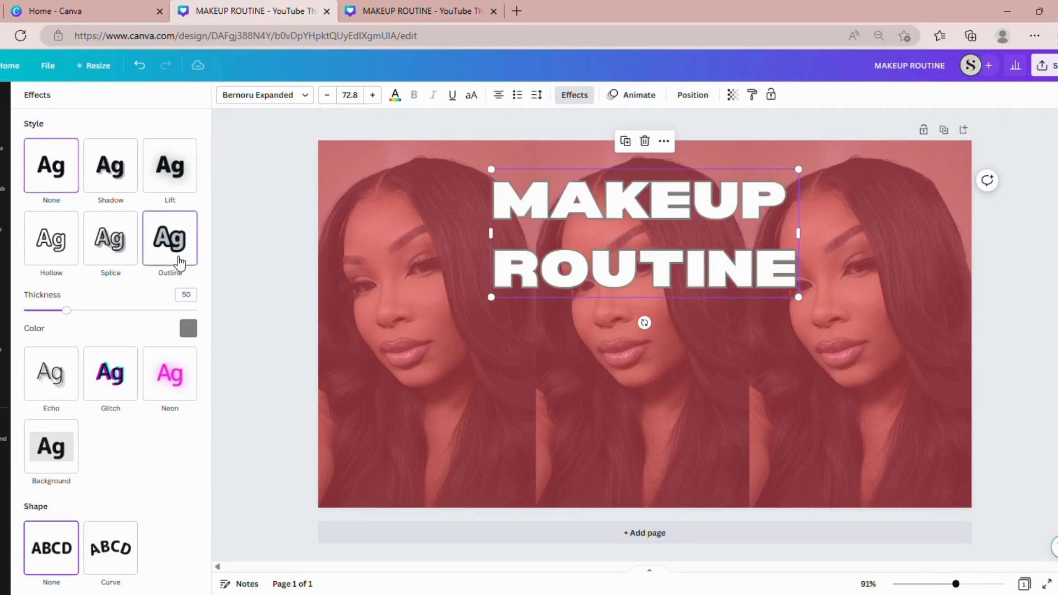
{"action": "left_click", "coordinate": [192, 334]}
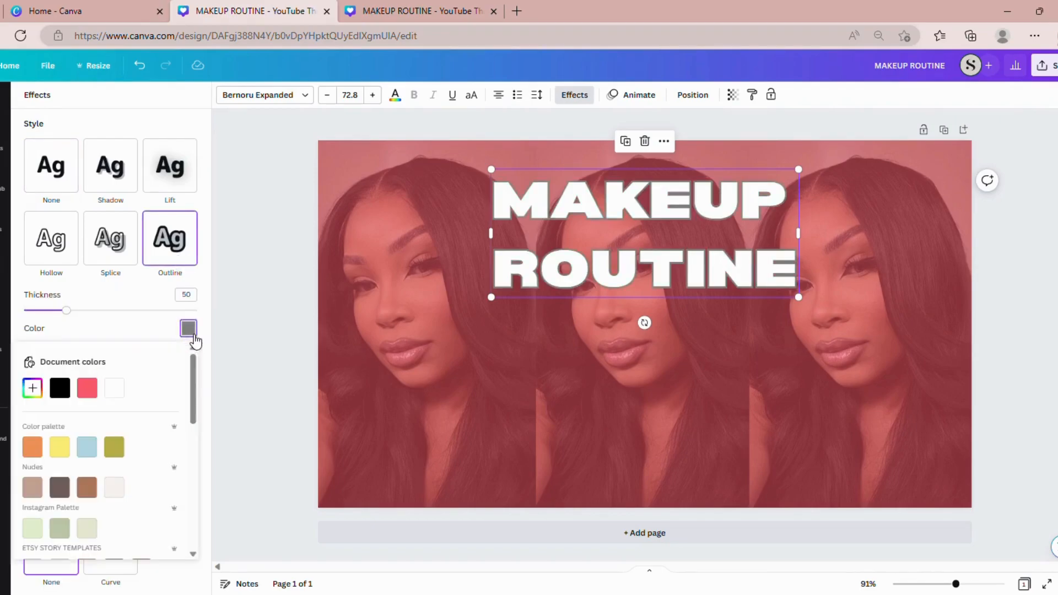
{"action": "left_click", "coordinate": [88, 389]}
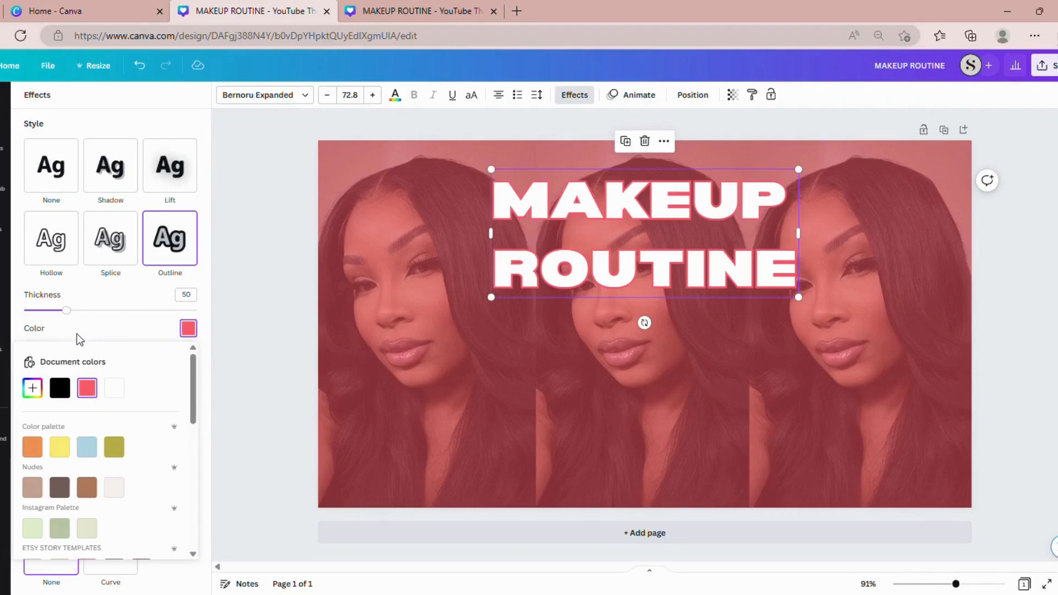
{"action": "left_click", "coordinate": [71, 311]}
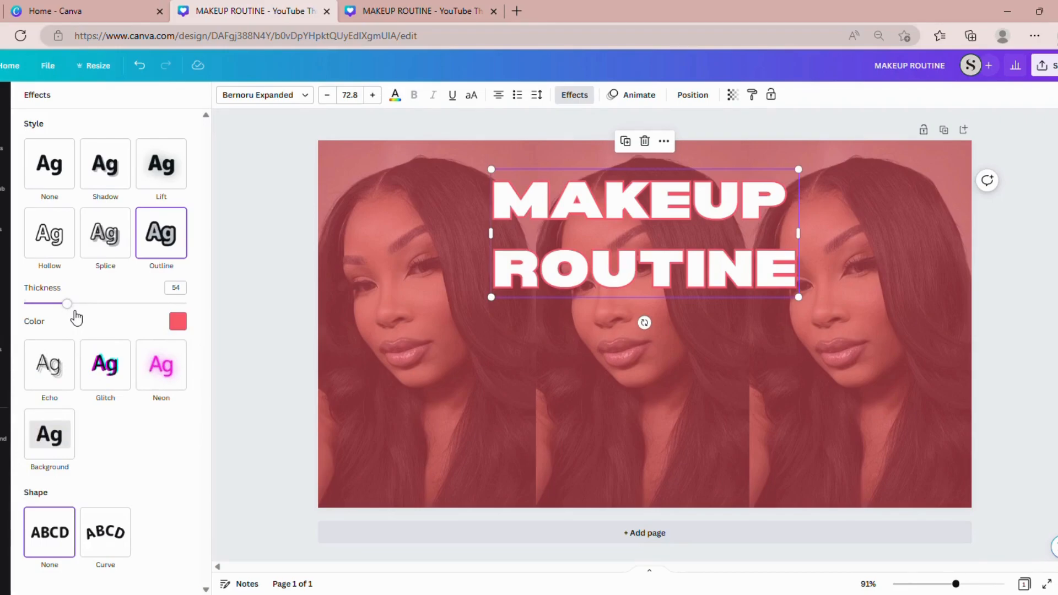
{"action": "left_click_drag", "start_coordinate": [77, 318], "coordinate": [96, 314]}
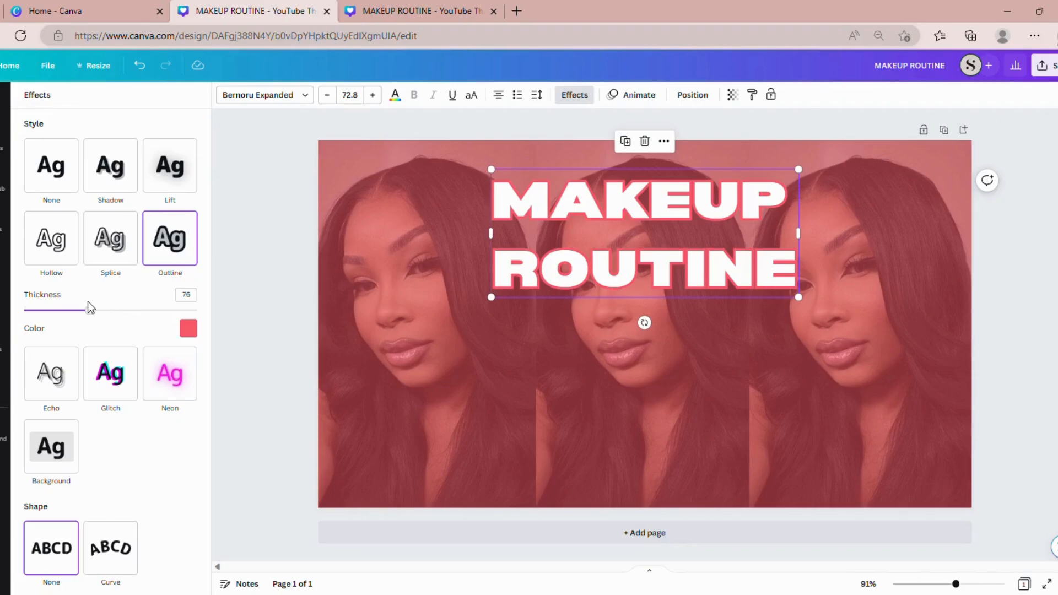
Reduce the title's outline thickness to 72 and deselect it
{"action": "left_click_drag", "start_coordinate": [90, 311], "coordinate": [88, 309]}
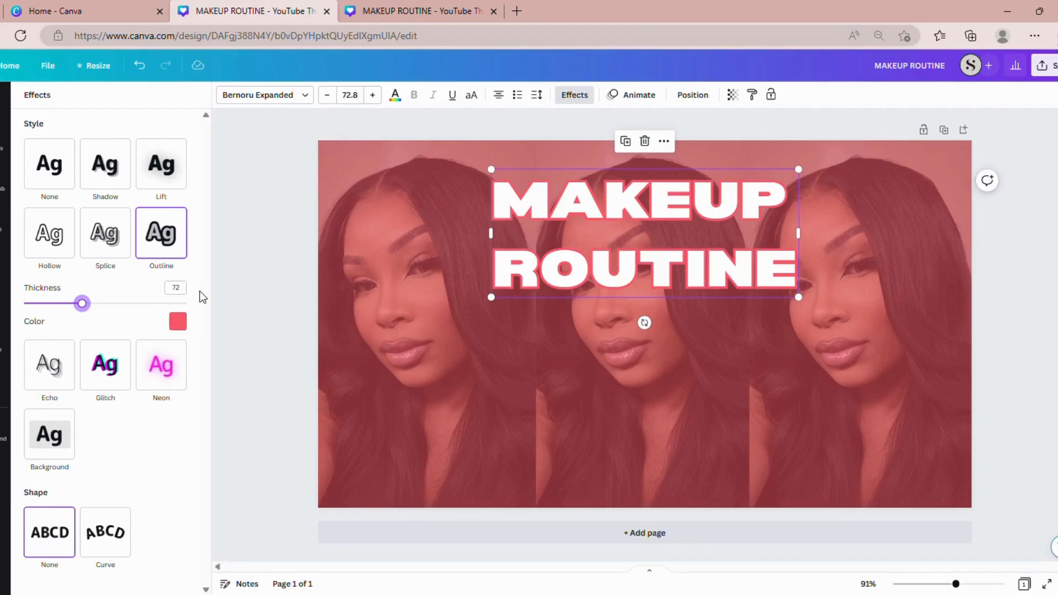
{"action": "mouse_move", "coordinate": [91, 310]}
{"action": "left_mouse_down"}
{"action": "mouse_move", "coordinate": [170, 309]}
{"action": "mouse_move", "coordinate": [193, 325]}
{"action": "mouse_move", "coordinate": [82, 314]}
{"action": "left_mouse_up"}
{"action": "left_click", "coordinate": [270, 251]}
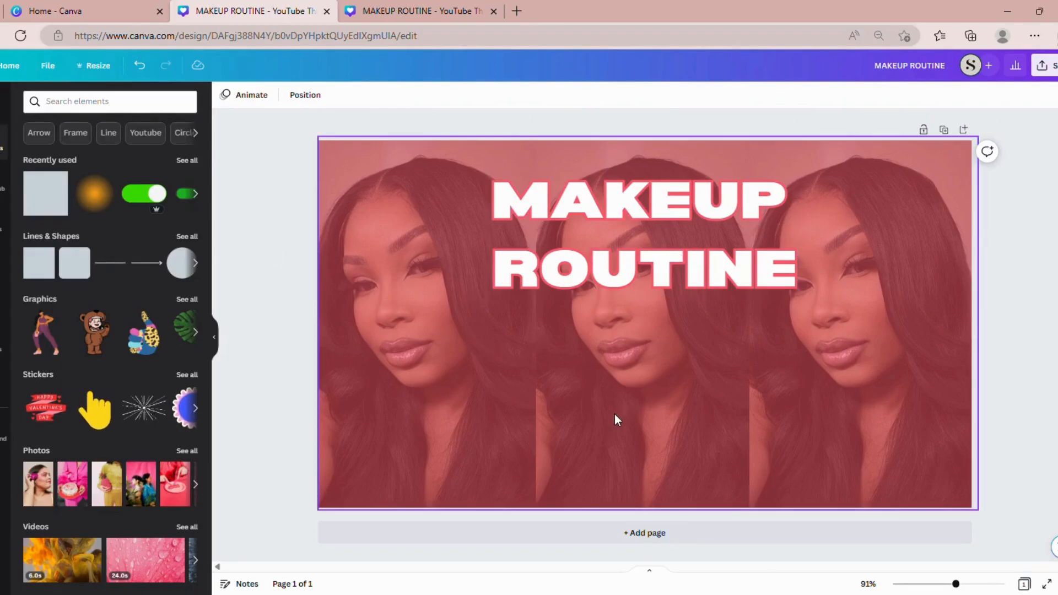
Add a text box at font size 38.3, widen it so the placeholder fits on one line, and center it just below ROUTINE
{"action": "key", "text": "t"}
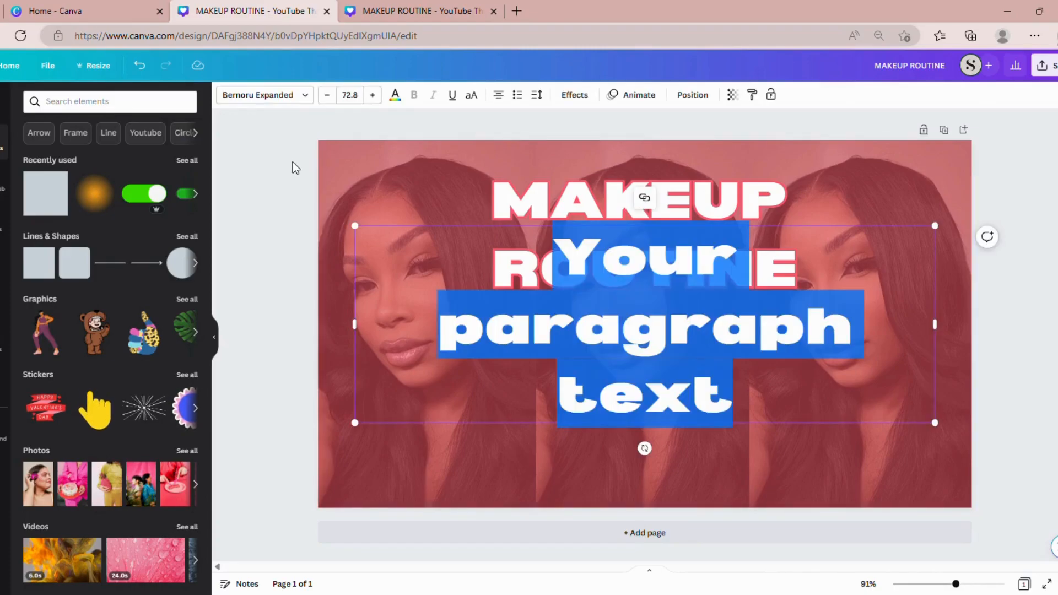
{"action": "left_click_drag", "start_coordinate": [354, 423], "coordinate": [513, 378]}
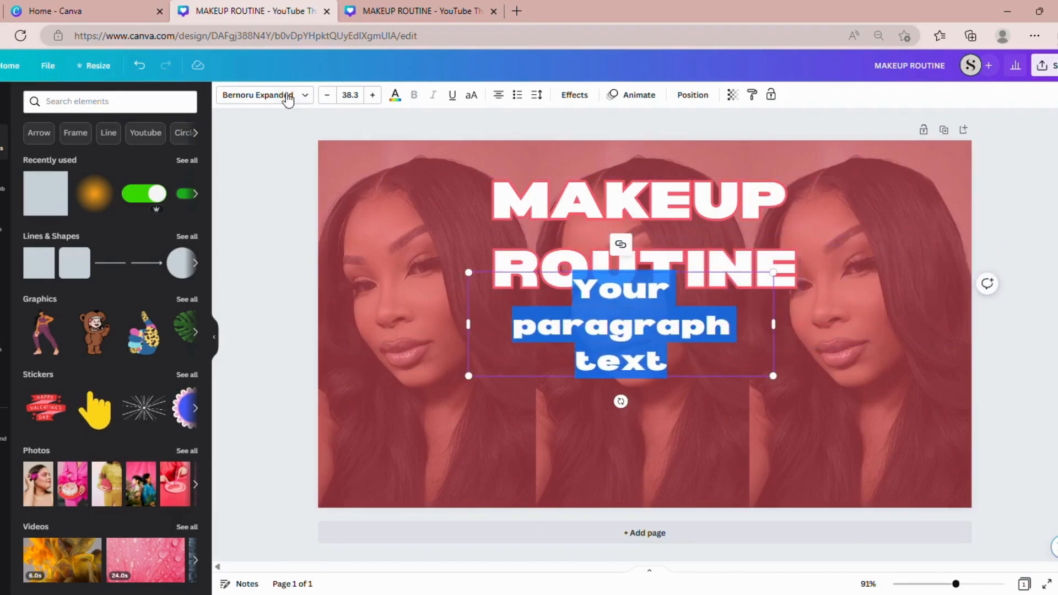
{"action": "left_click_drag", "start_coordinate": [468, 322], "coordinate": [285, 310]}
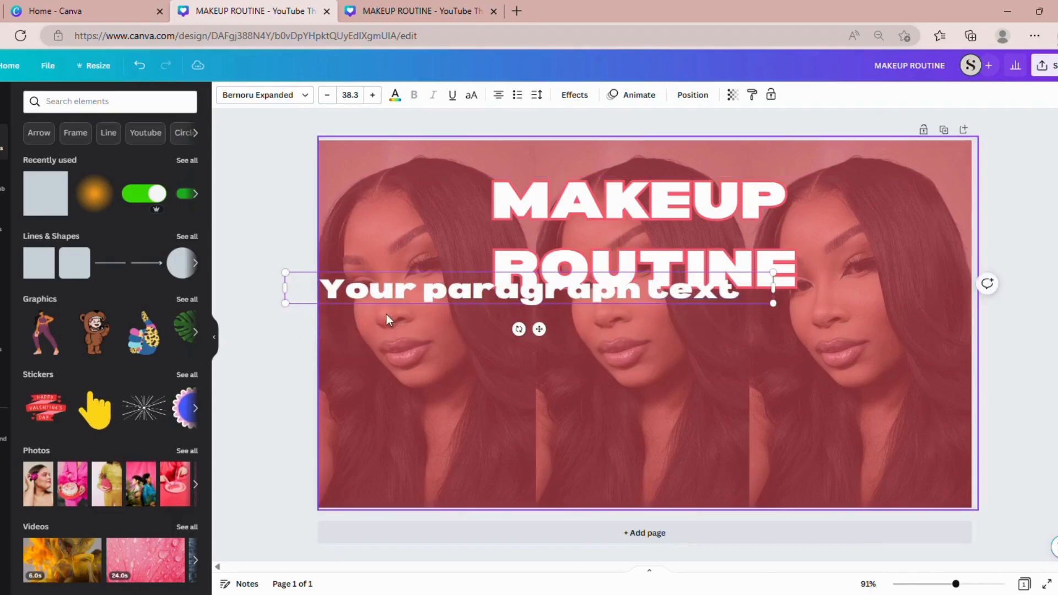
{"action": "left_click_drag", "start_coordinate": [406, 315], "coordinate": [523, 356]}
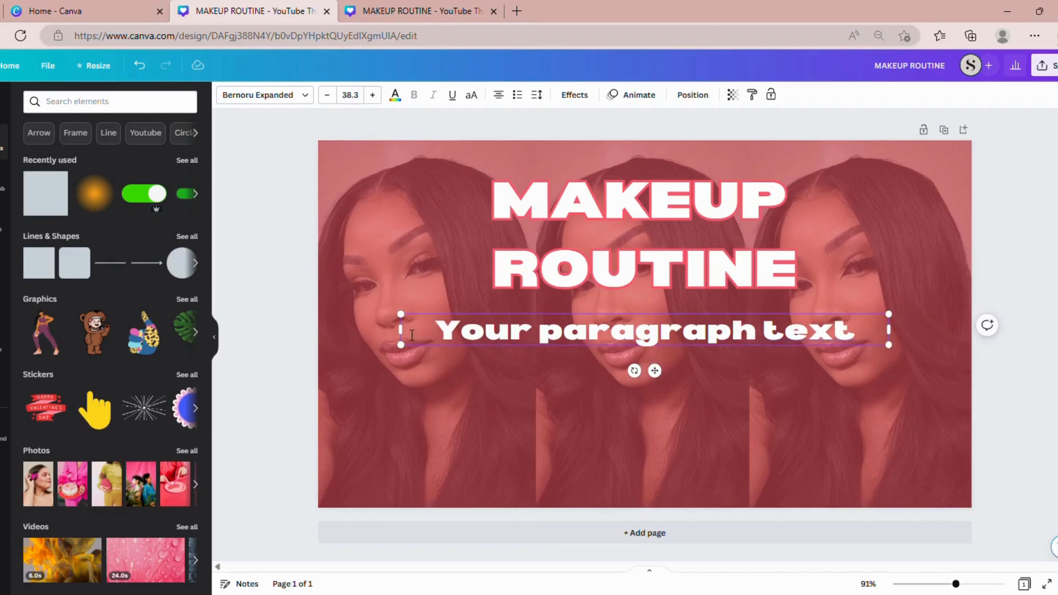
{"action": "left_click_drag", "start_coordinate": [401, 330], "coordinate": [423, 331]}
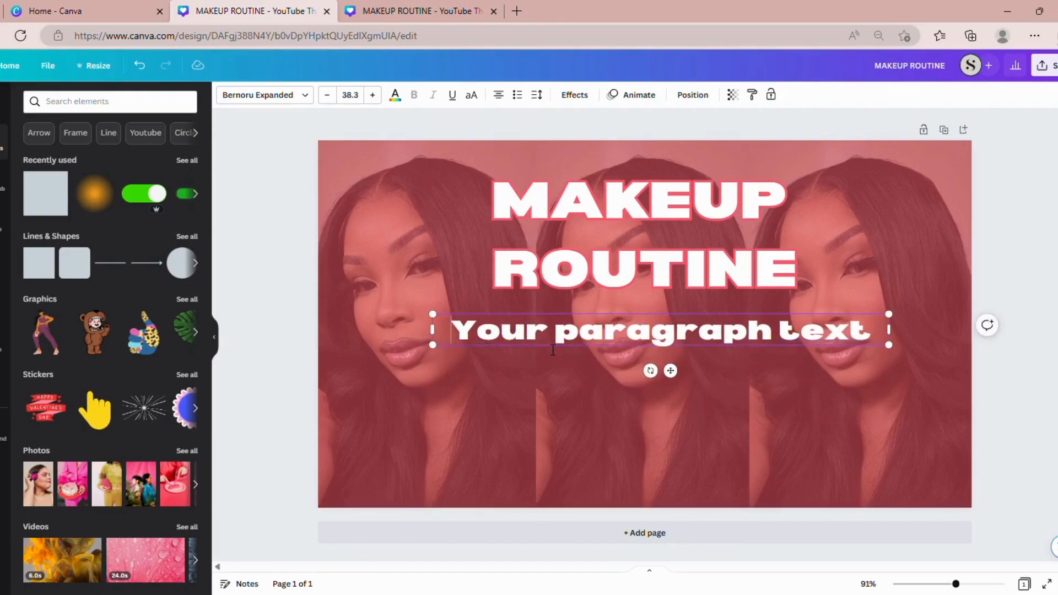
{"action": "mouse_move", "coordinate": [553, 352]}
{"action": "left_mouse_down"}
{"action": "mouse_move", "coordinate": [515, 349]}
{"action": "mouse_move", "coordinate": [535, 356]}
{"action": "left_mouse_up"}
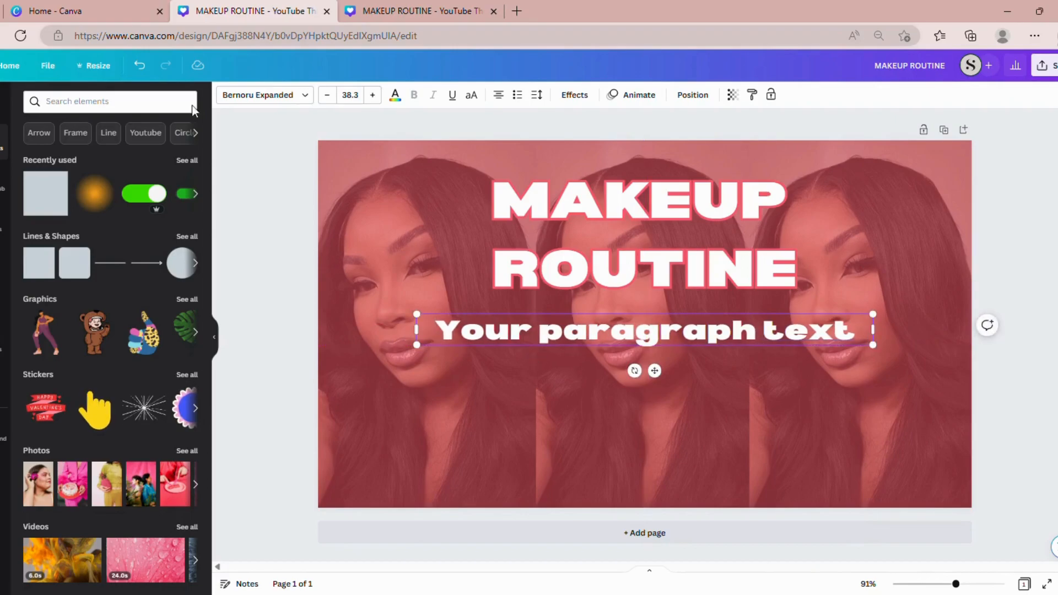
Search the fonts for "eyesome" and set the new text line's font to Eyesome Script
{"action": "left_click", "coordinate": [256, 95]}
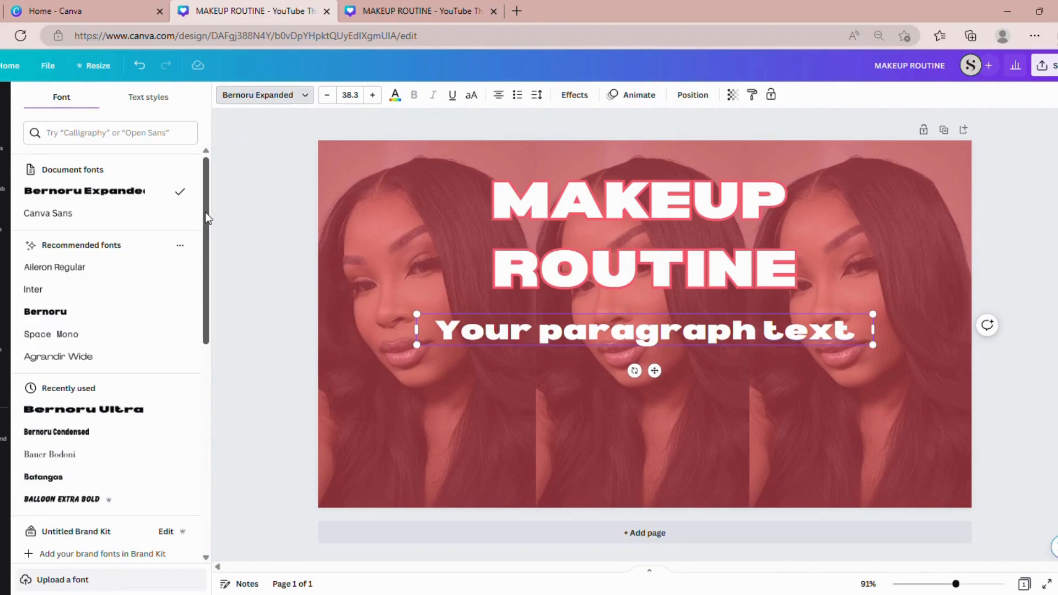
{"action": "left_click_drag", "start_coordinate": [207, 220], "coordinate": [230, 157]}
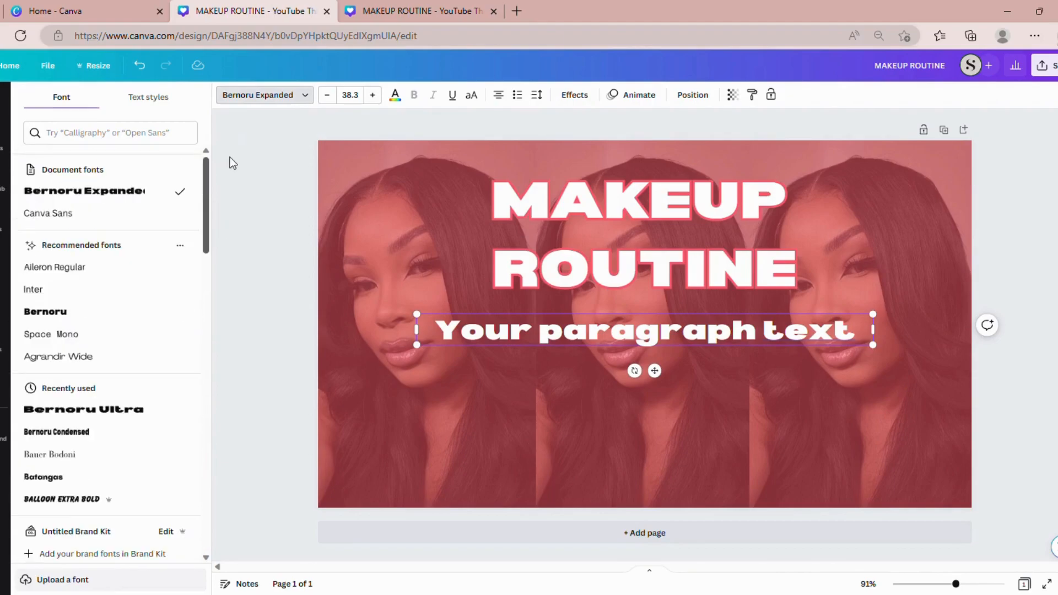
{"action": "left_click", "coordinate": [192, 129]}
{"action": "type", "text": "eye"}
{"action": "key", "text": "Return"}
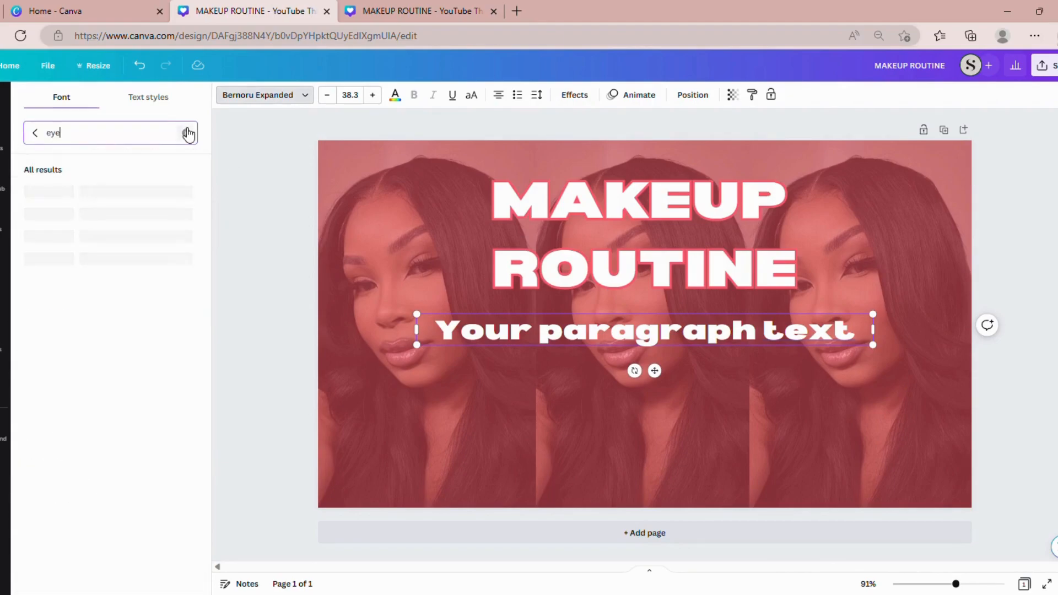
{"action": "type", "text": "some"}
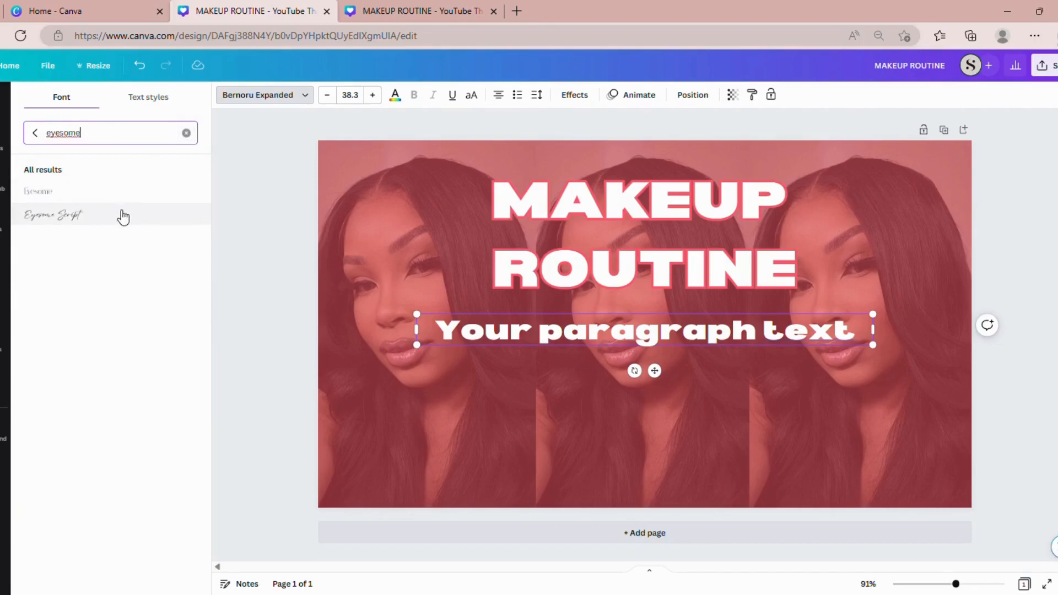
{"action": "left_click", "coordinate": [123, 217]}
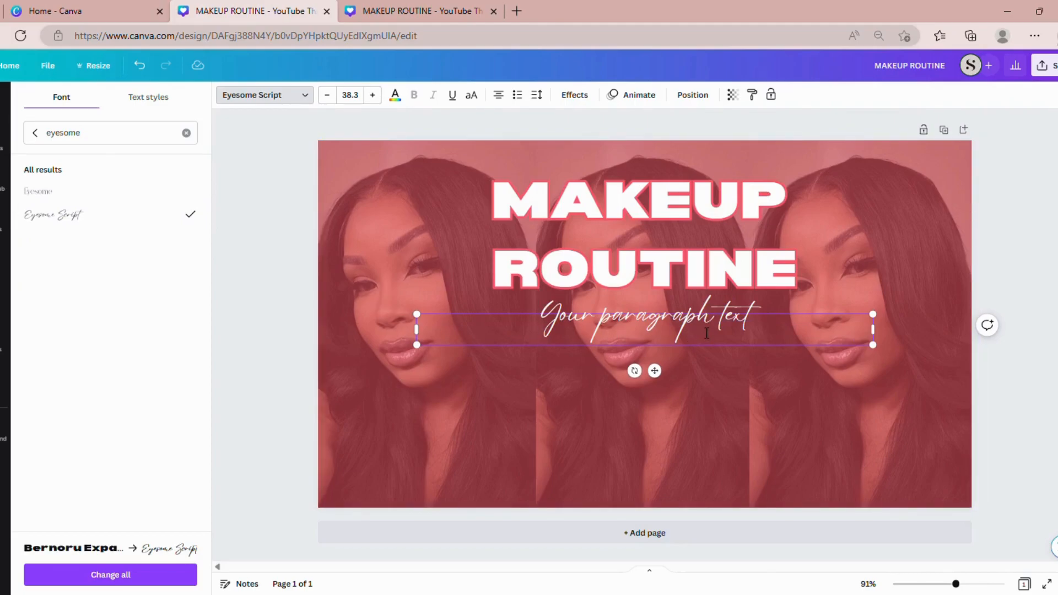
Replace the placeholder text with "the best drugstore makeup products"
{"action": "type", "text": "th"}
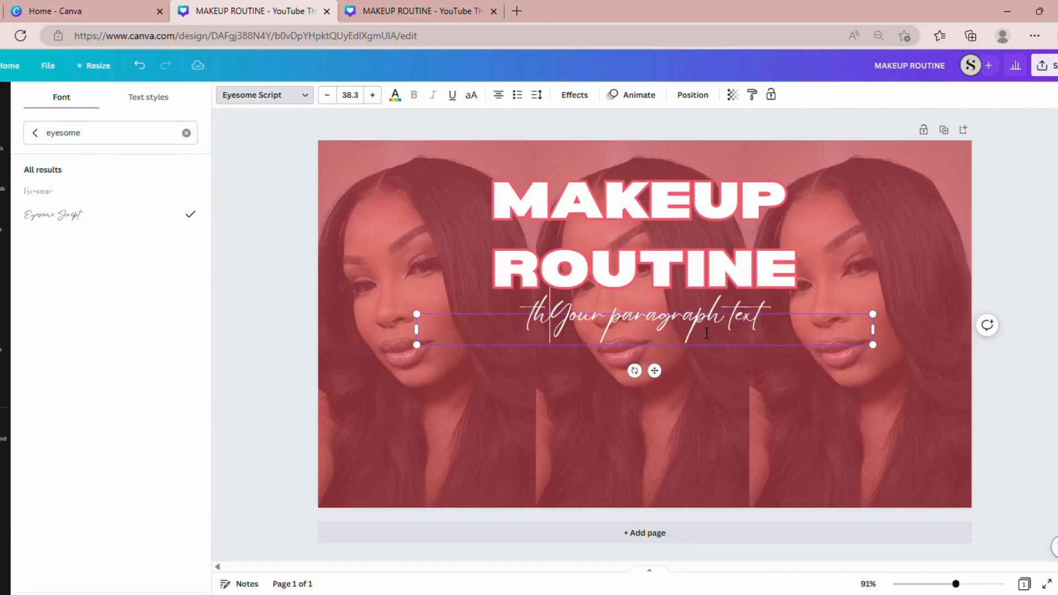
{"action": "triple_click", "coordinate": [706, 334]}
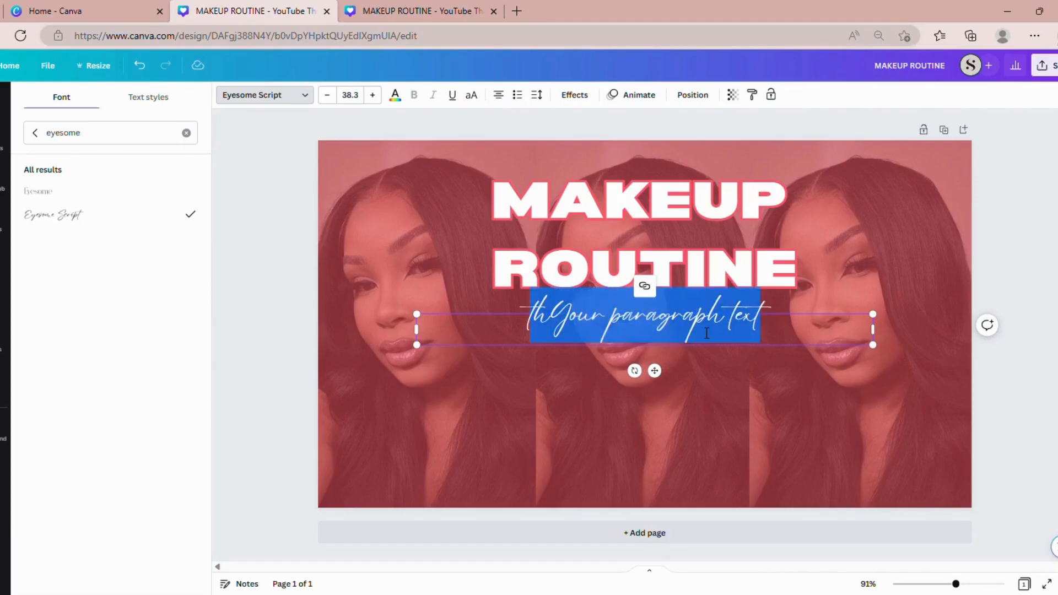
{"action": "type", "text": "the best"}
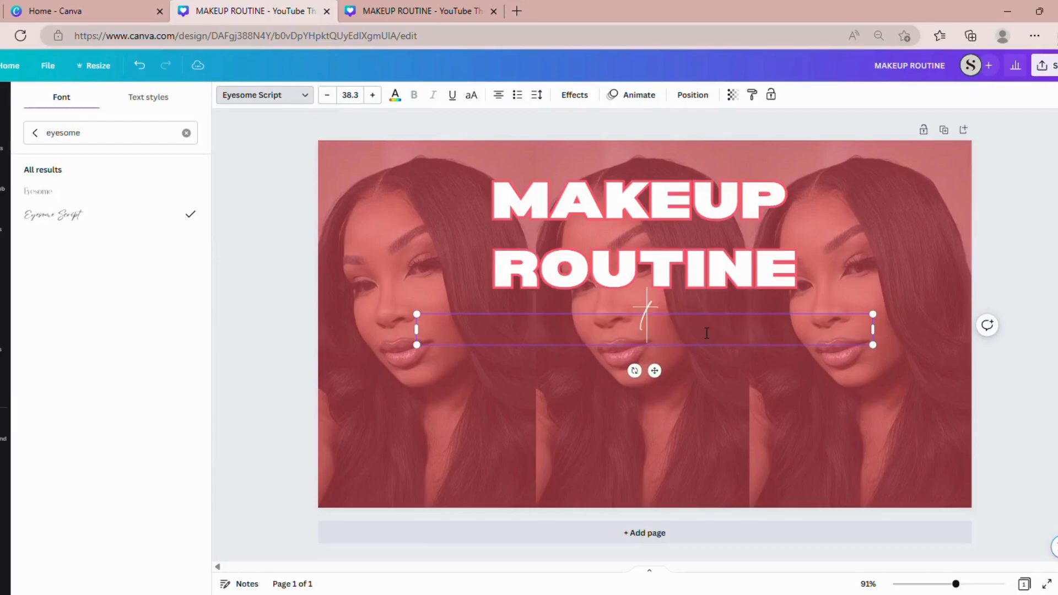
{"action": "type", "text": " drugs"}
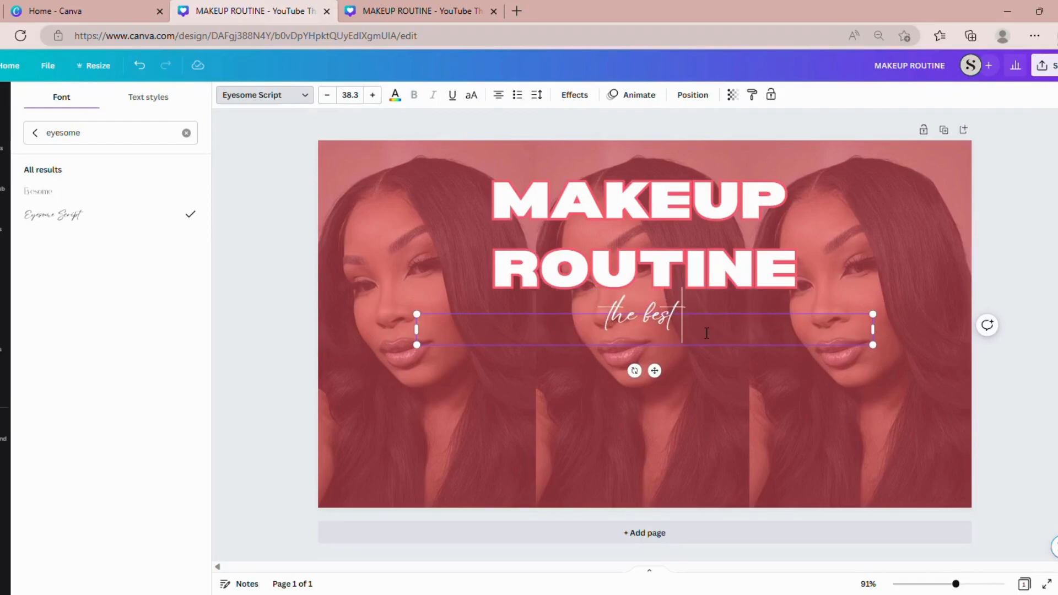
{"action": "type", "text": "tor"}
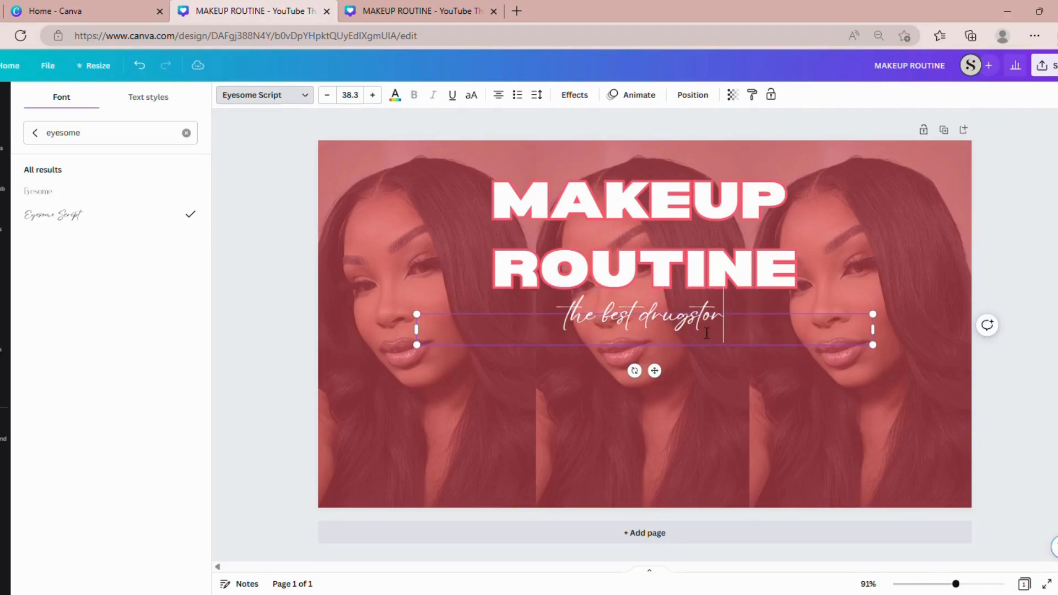
{"action": "type", "text": "e makeu"}
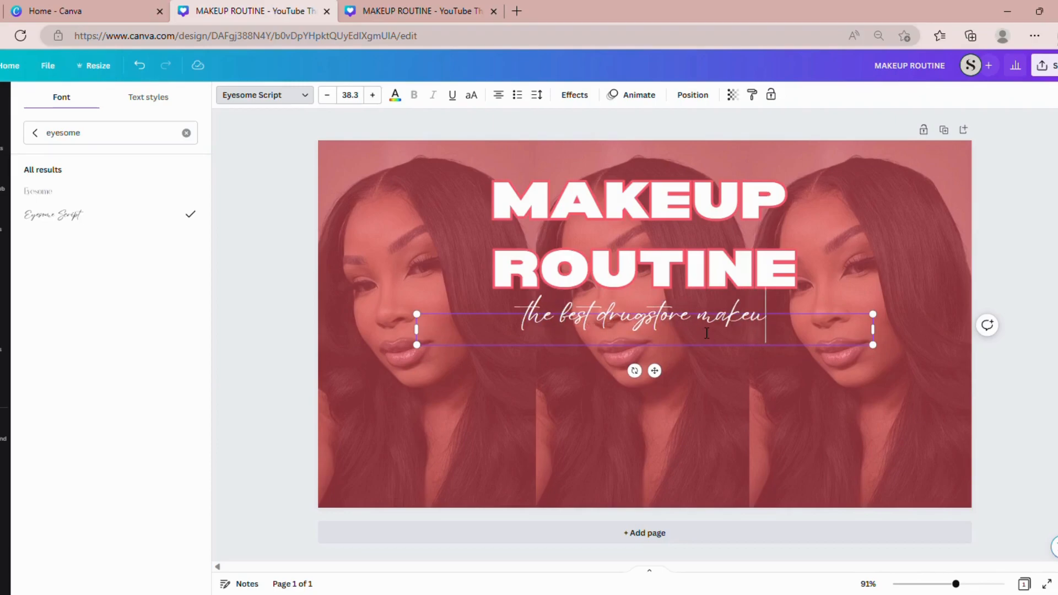
{"action": "type", "text": "p products"}
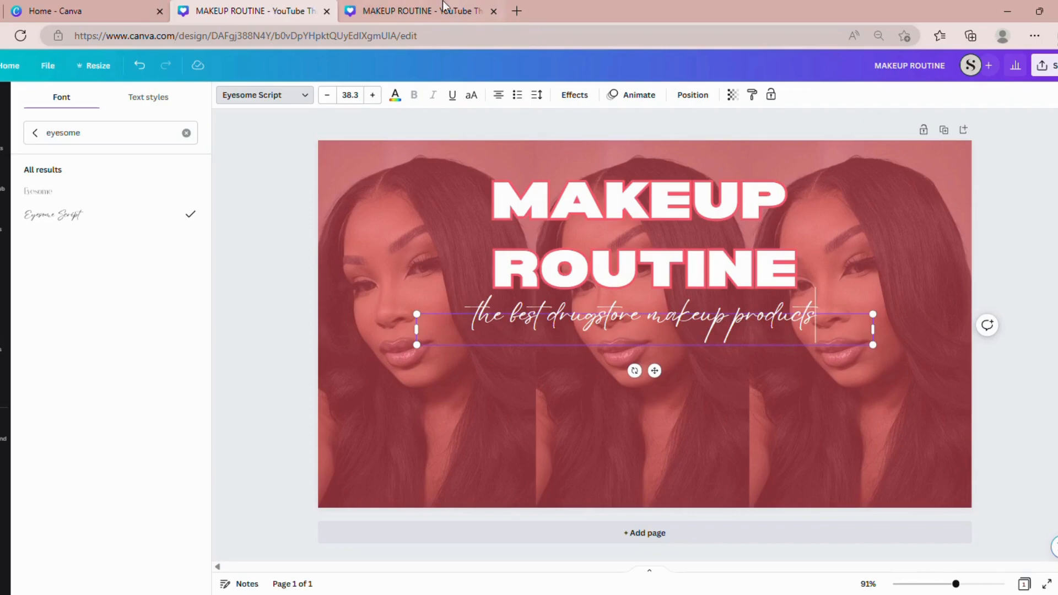
Check the other MAKEUP ROUTINE design for reference, and move the script subtitle up between MAKEUP and ROUTINE
{"action": "left_click", "coordinate": [416, 8]}
{"action": "left_click", "coordinate": [216, 8]}
{"action": "left_click_drag", "start_coordinate": [522, 353], "coordinate": [522, 273]}
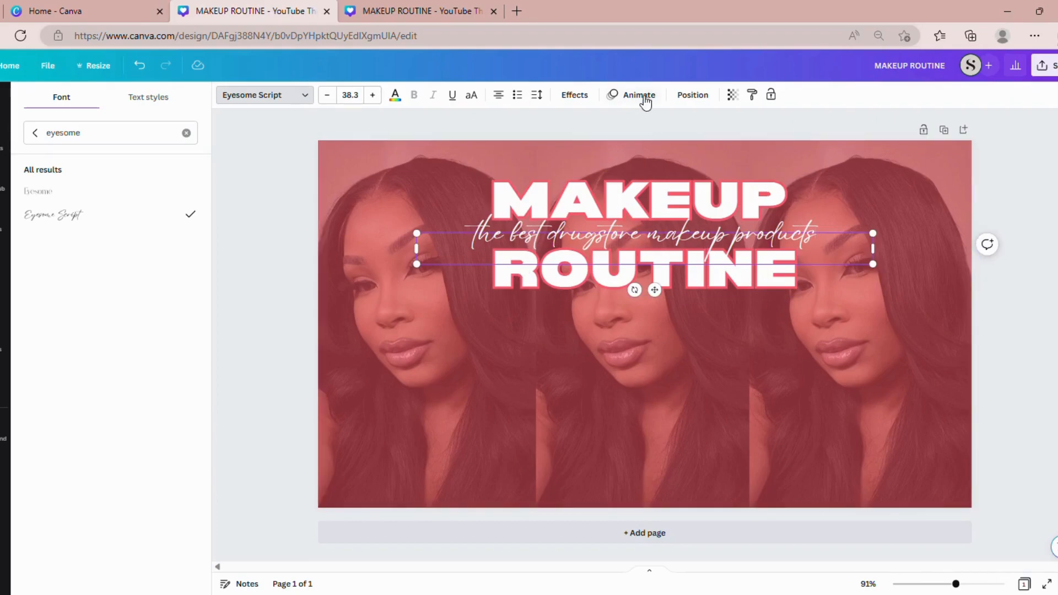
Apply the Neon text effect at intensity 50 to the script subtitle and deselect it
{"action": "left_click", "coordinate": [593, 102]}
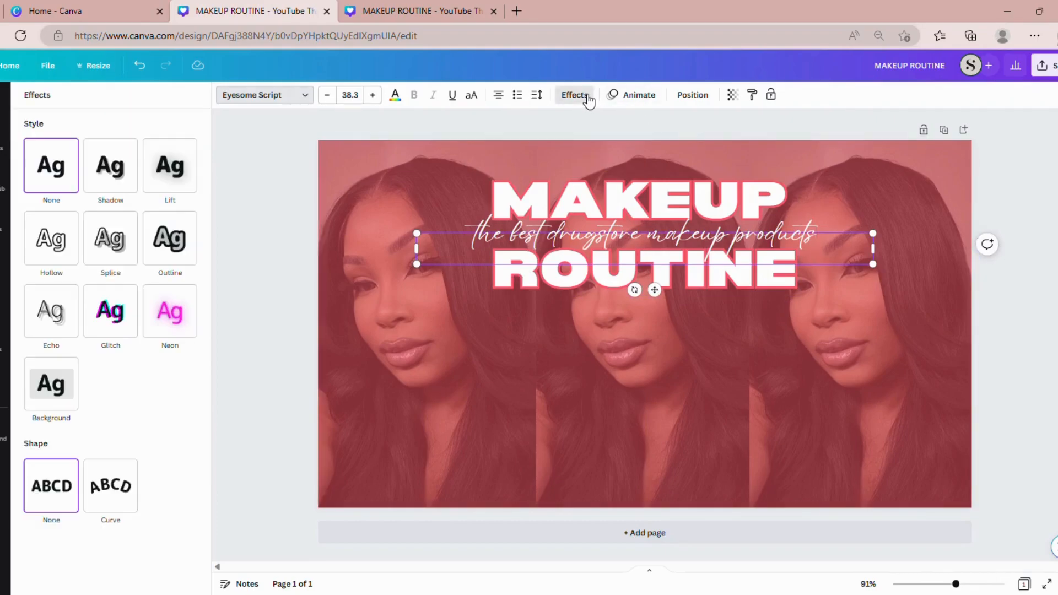
{"action": "left_click", "coordinate": [171, 328]}
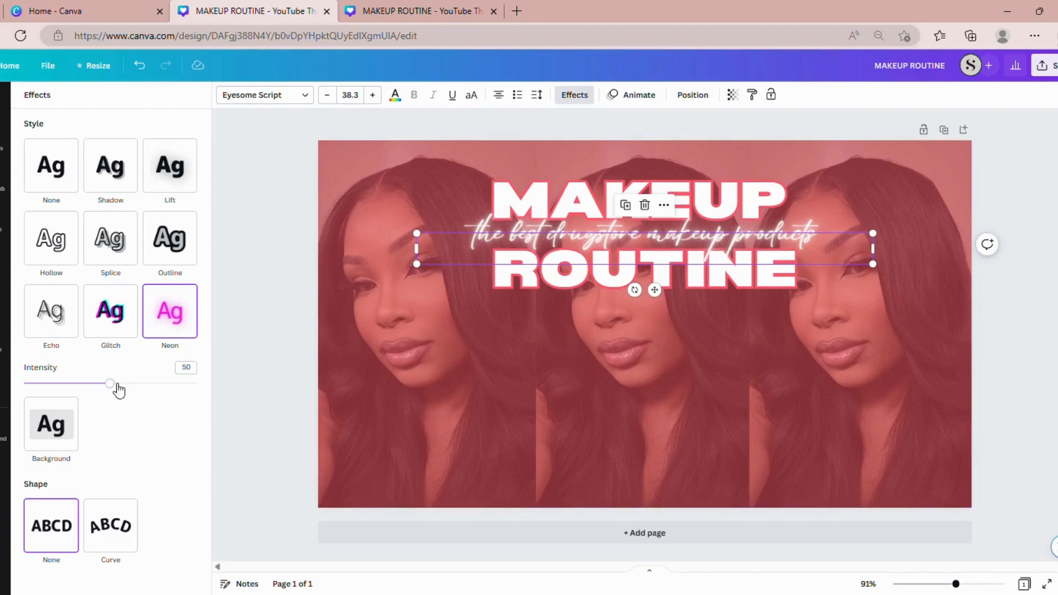
{"action": "left_click", "coordinate": [250, 339]}
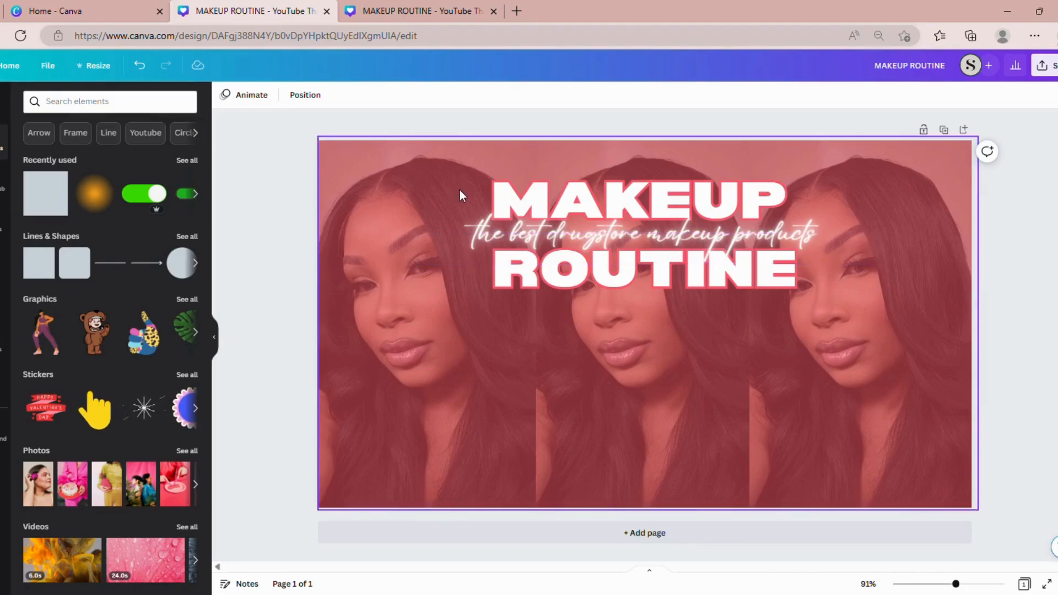
Increase the MAKEUP ROUTINE title's line spacing to 1.44 and deselect it
{"action": "left_click", "coordinate": [501, 194]}
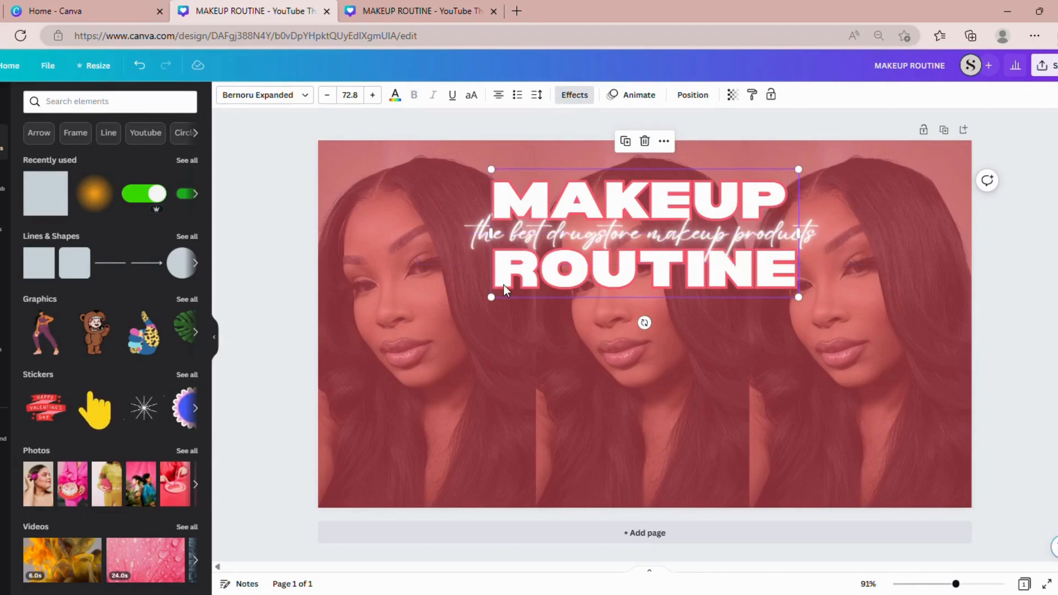
{"action": "left_click", "coordinate": [540, 104]}
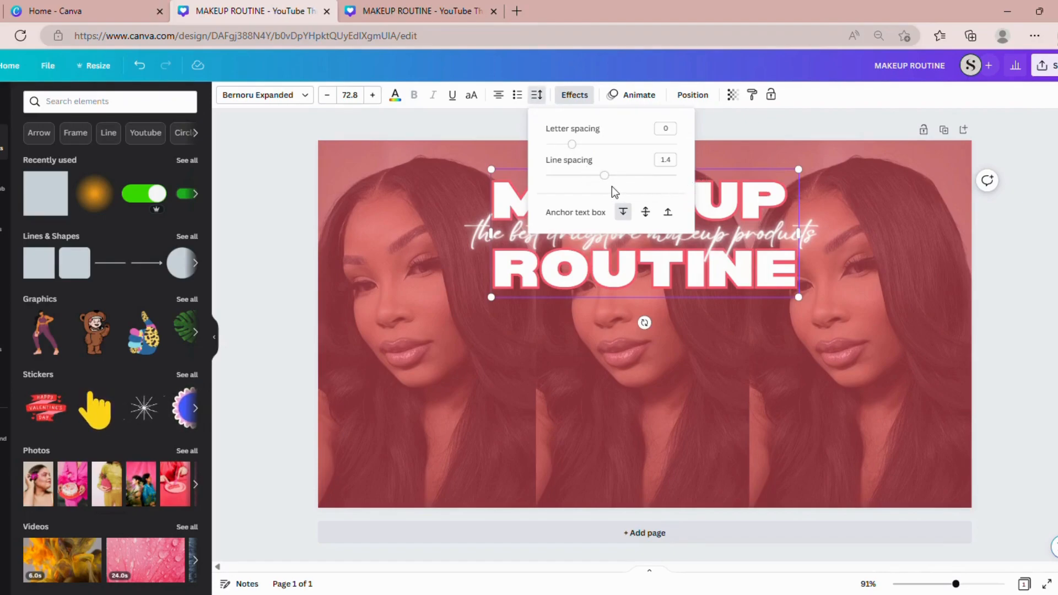
{"action": "mouse_move", "coordinate": [608, 181]}
{"action": "left_mouse_down"}
{"action": "mouse_move", "coordinate": [668, 187]}
{"action": "mouse_move", "coordinate": [613, 192]}
{"action": "left_mouse_up"}
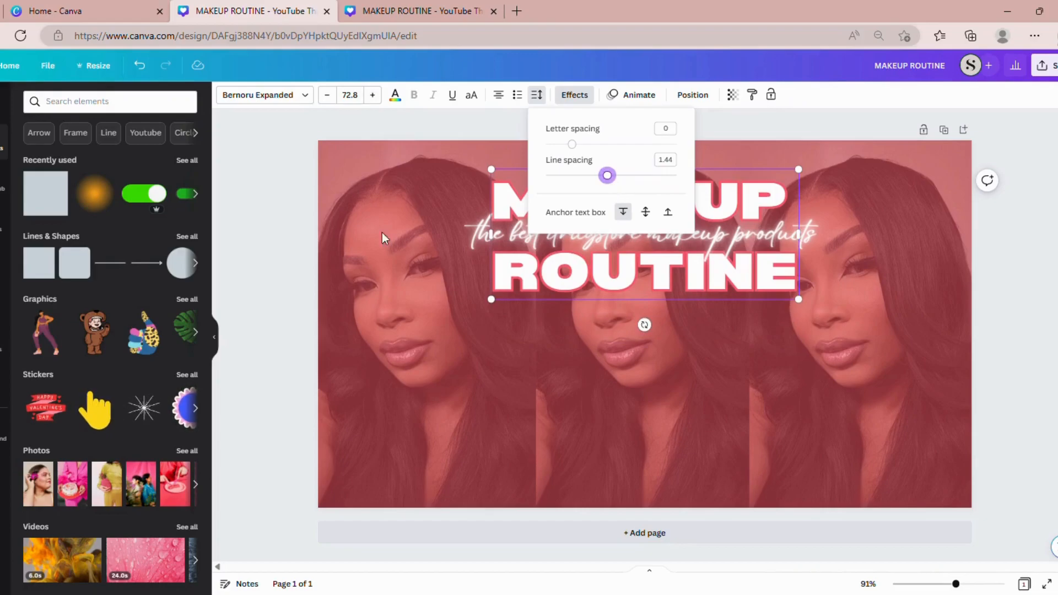
{"action": "left_click", "coordinate": [282, 282]}
{"action": "left_click", "coordinate": [283, 281]}
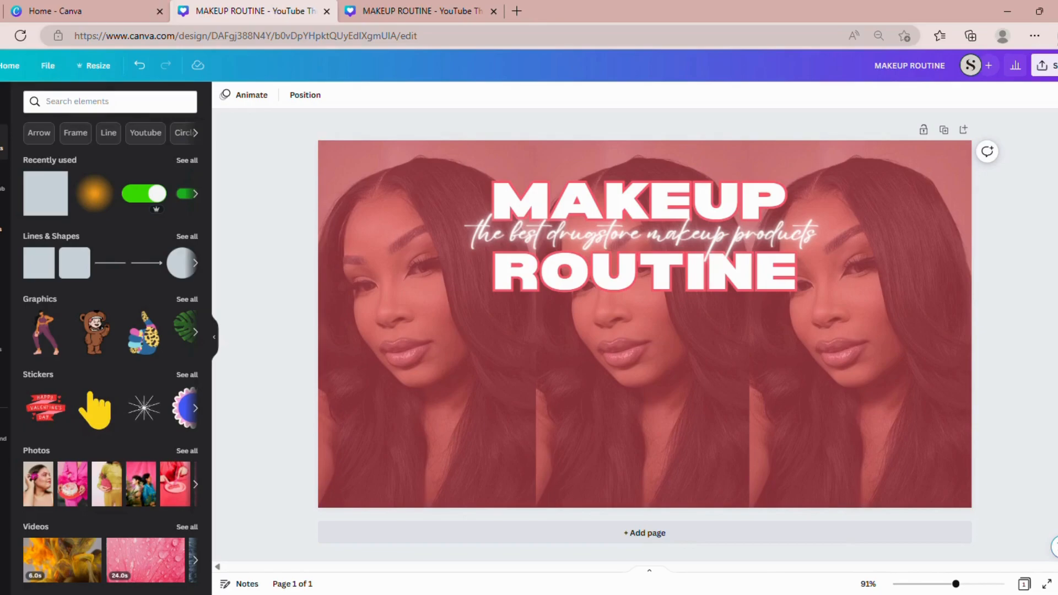
Add the uploaded portrait of the long-haired woman to the page and move it down to the lower center, beneath the title
{"action": "left_click", "coordinate": [2, 222]}
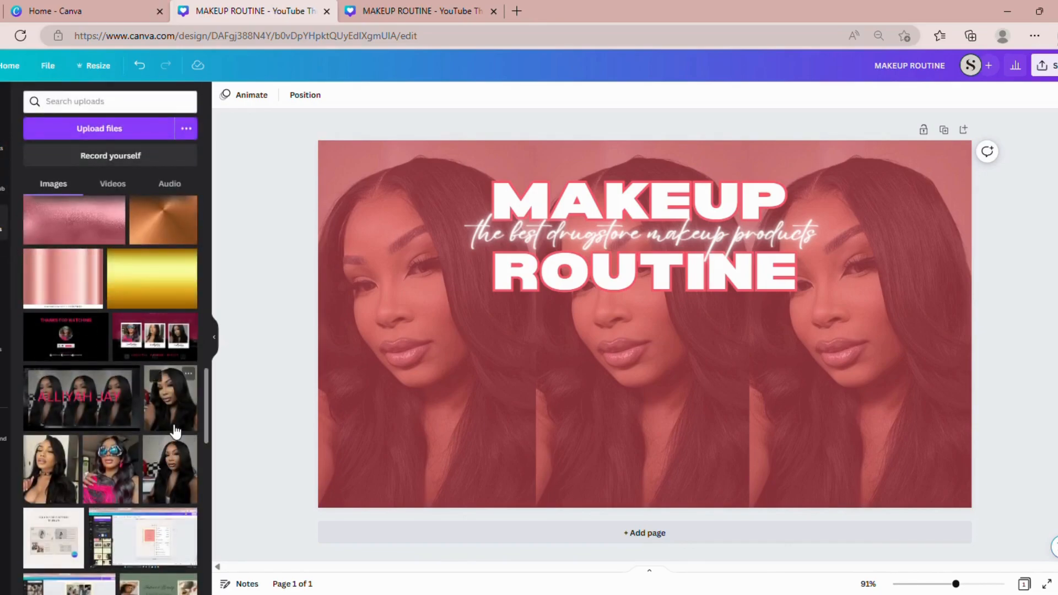
{"action": "left_click", "coordinate": [174, 419]}
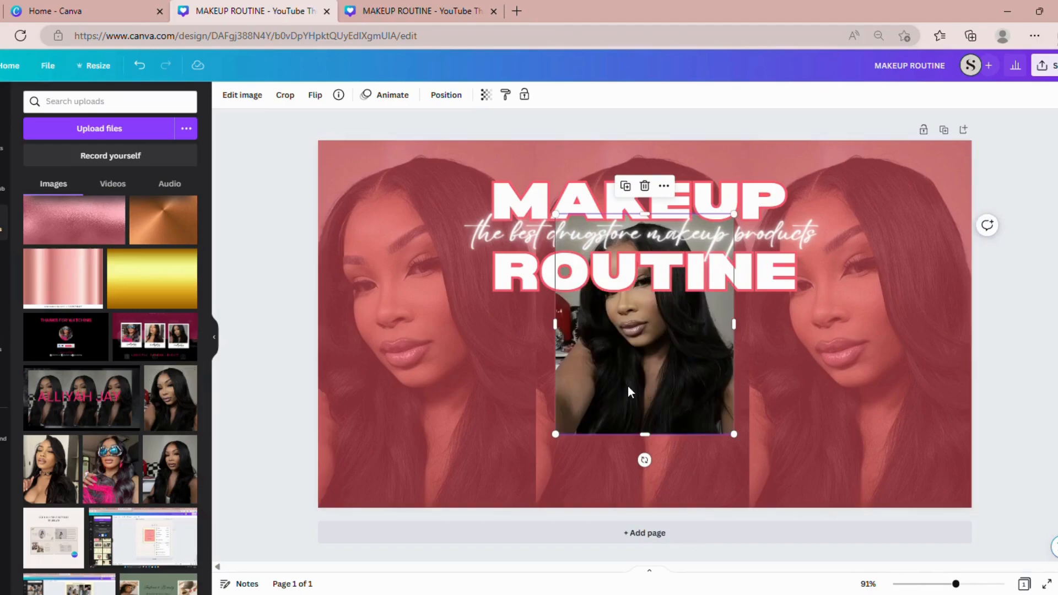
{"action": "left_click_drag", "start_coordinate": [629, 391], "coordinate": [630, 453]}
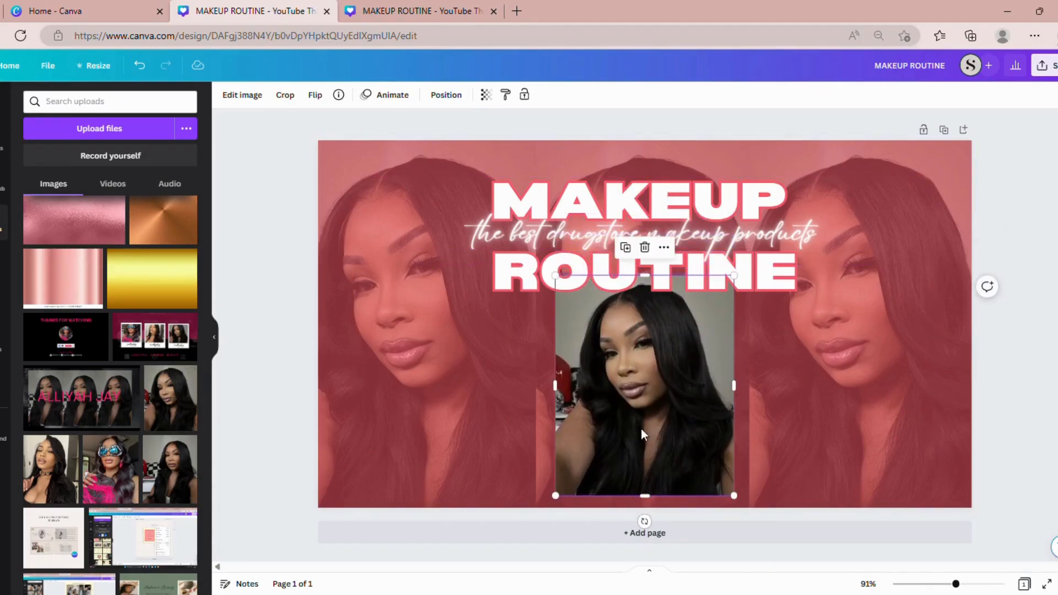
Nudge the center portrait slightly lower and remove its background with the Background Remover
{"action": "left_click", "coordinate": [247, 96]}
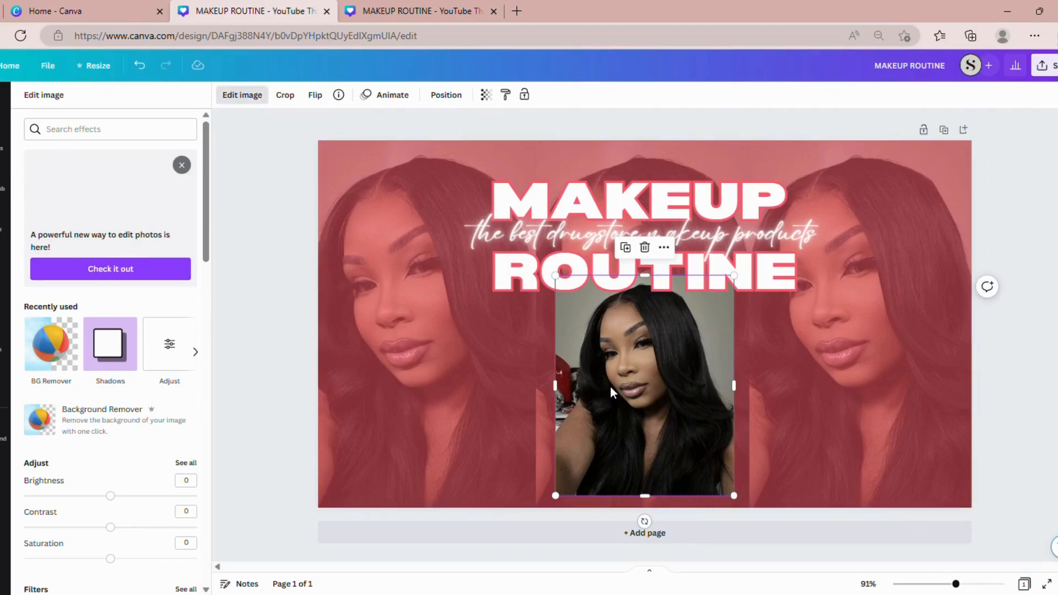
{"action": "left_click_drag", "start_coordinate": [610, 386], "coordinate": [610, 392]}
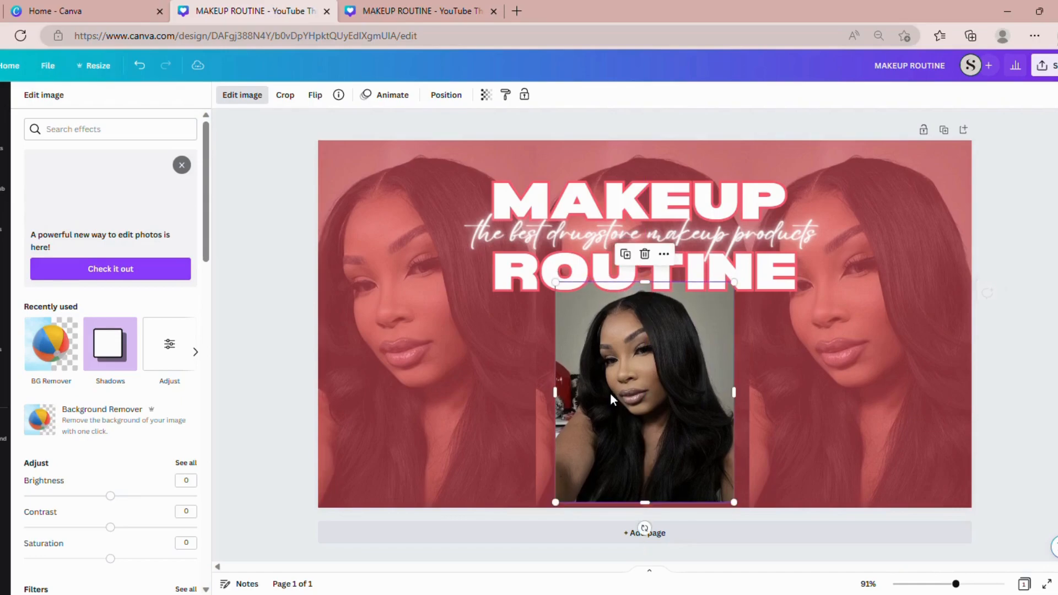
{"action": "left_click", "coordinate": [61, 375]}
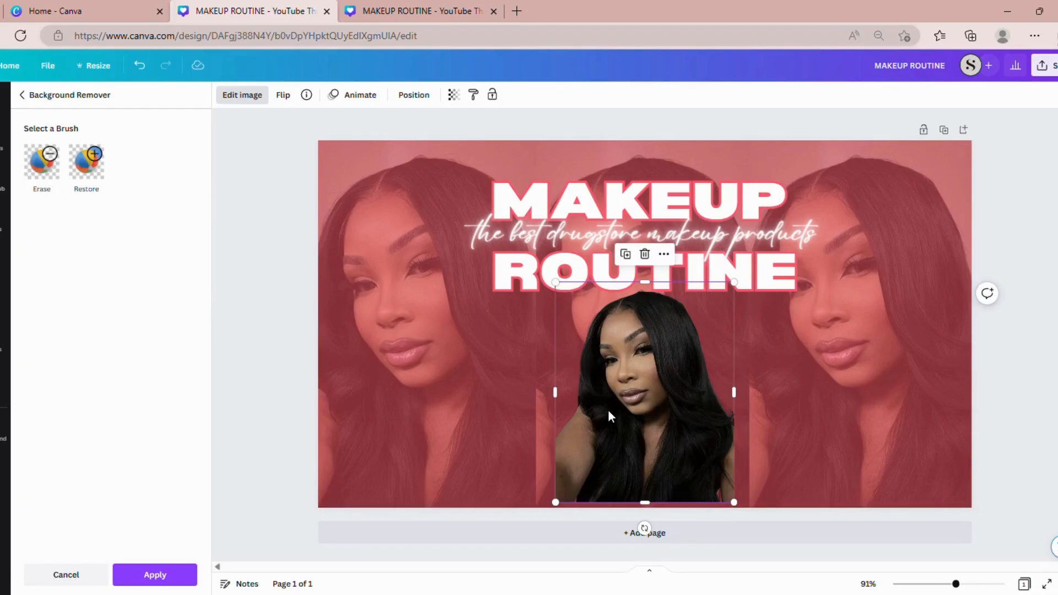
Leave the Background Remover settings and deselect the center cutout portrait
{"action": "left_click", "coordinate": [414, 95]}
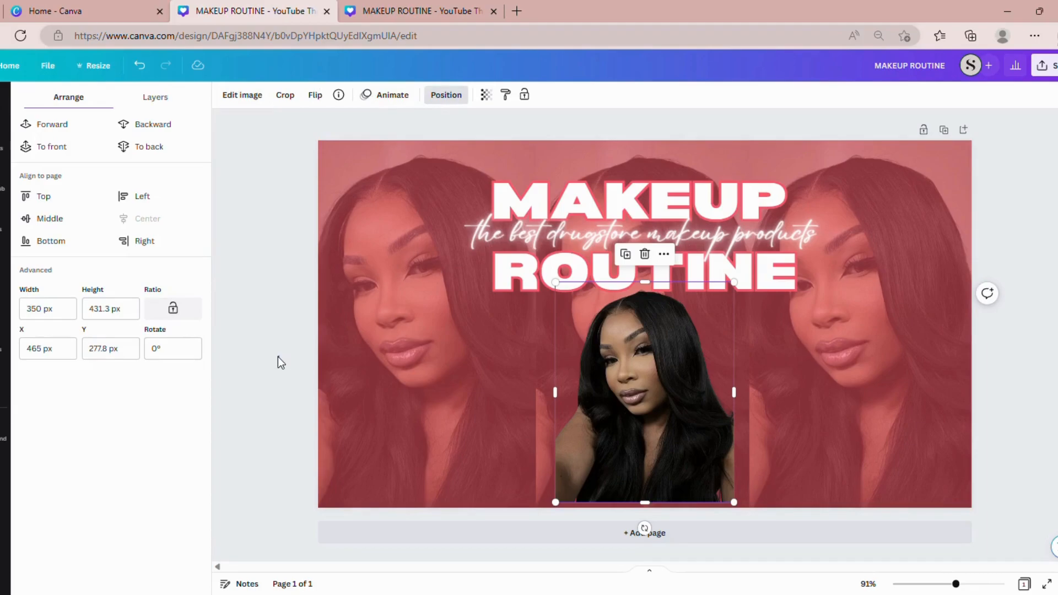
{"action": "left_click", "coordinate": [277, 356]}
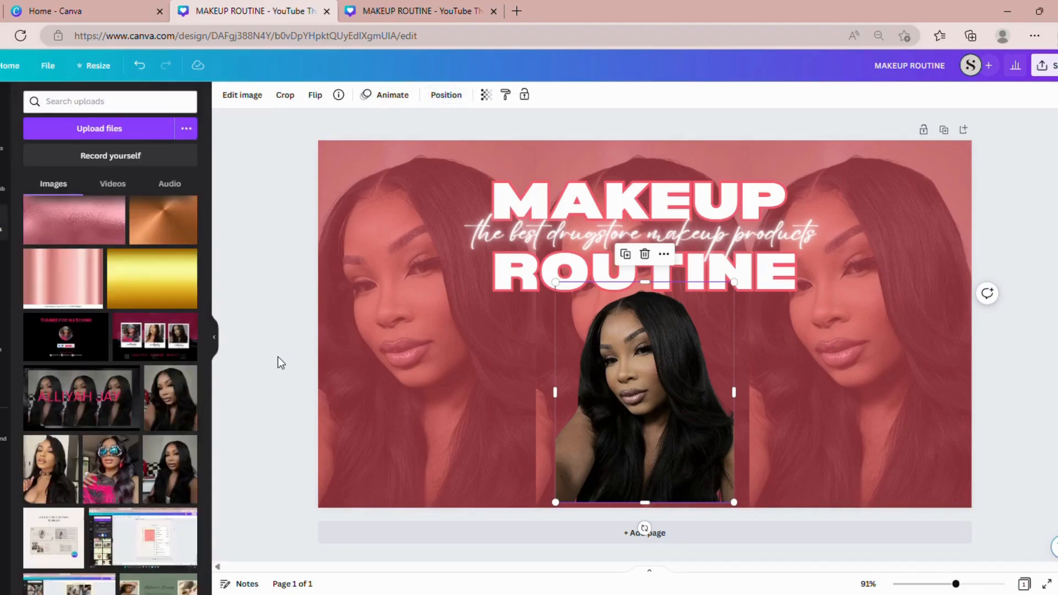
{"action": "left_click", "coordinate": [681, 417]}
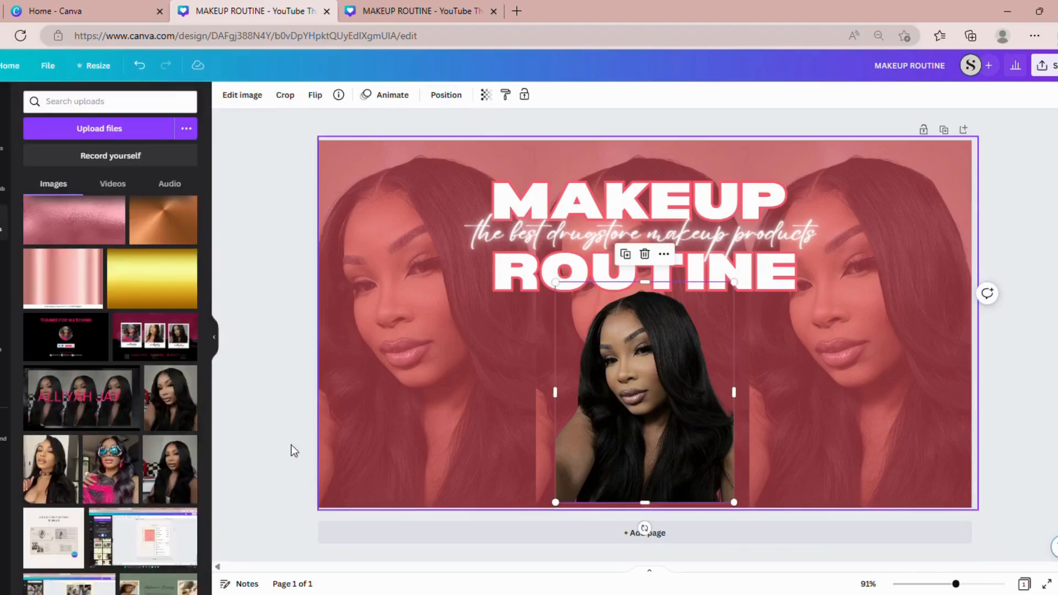
{"action": "left_click", "coordinate": [270, 445]}
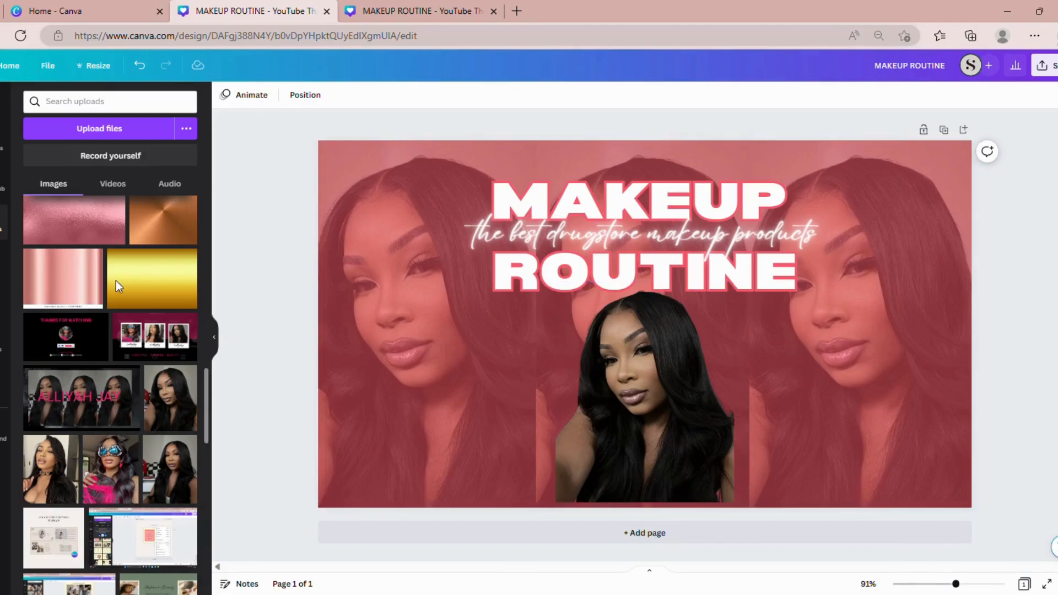
Search the elements for "blur" graphics and place the orange circular blur over the cutout portrait's lower-left edge
{"action": "left_click", "coordinate": [2, 143]}
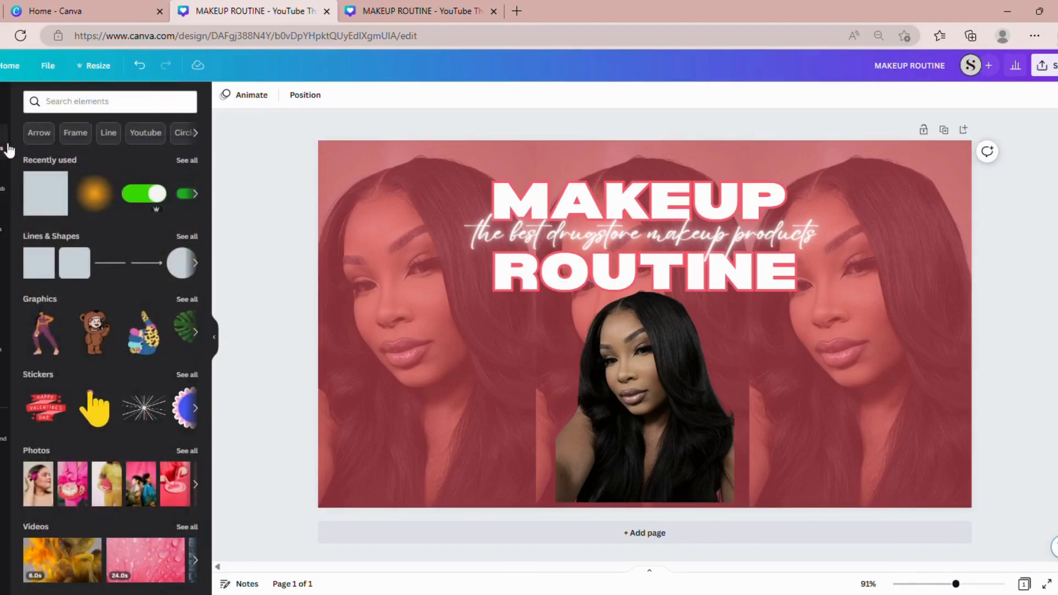
{"action": "left_click", "coordinate": [81, 102]}
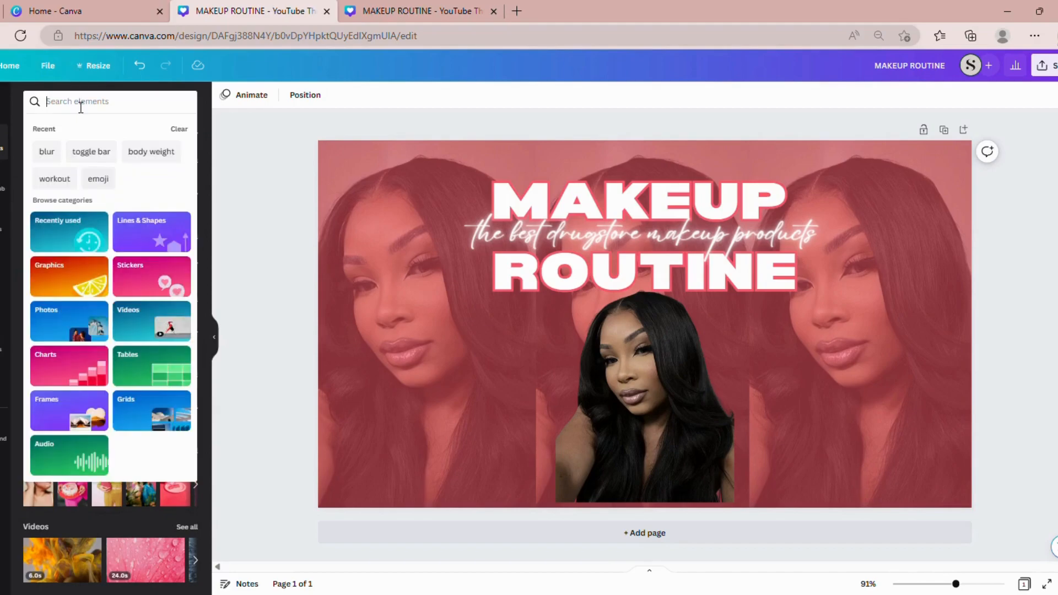
{"action": "type", "text": "blur"}
{"action": "key", "text": "Return"}
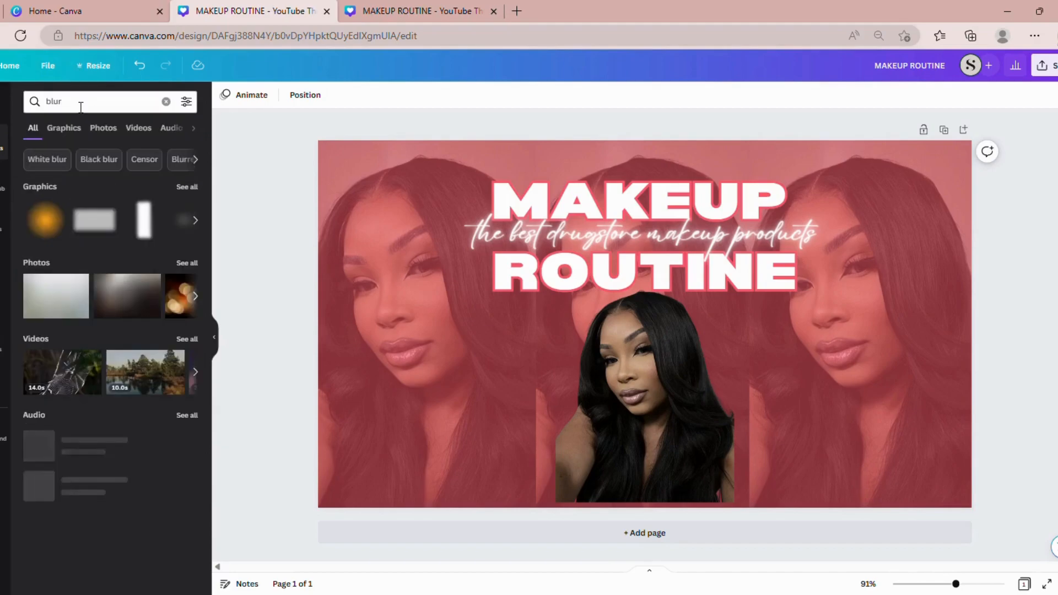
{"action": "left_click", "coordinate": [186, 187]}
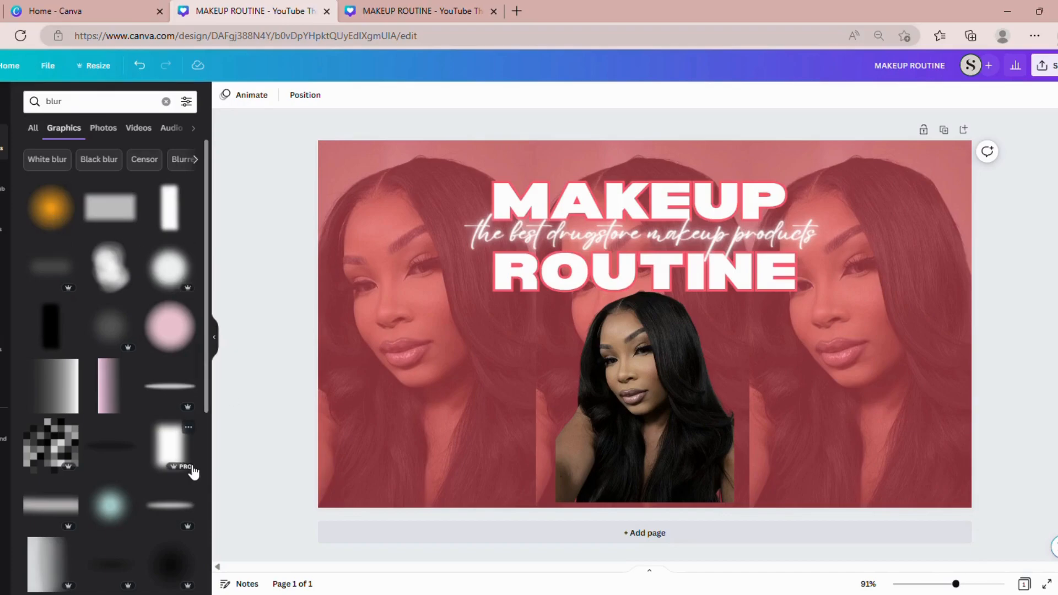
{"action": "left_click", "coordinate": [57, 226]}
{"action": "left_click_drag", "start_coordinate": [649, 345], "coordinate": [534, 453]}
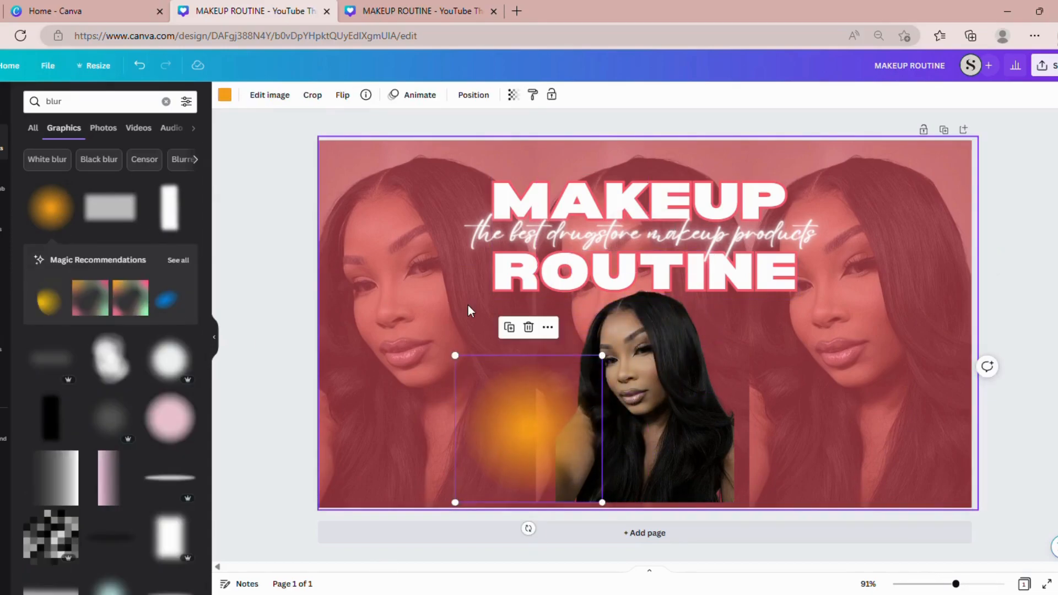
Recolor the orange blur to the document's coral and shift it slightly down and right over the portrait's arm
{"action": "left_click", "coordinate": [225, 95]}
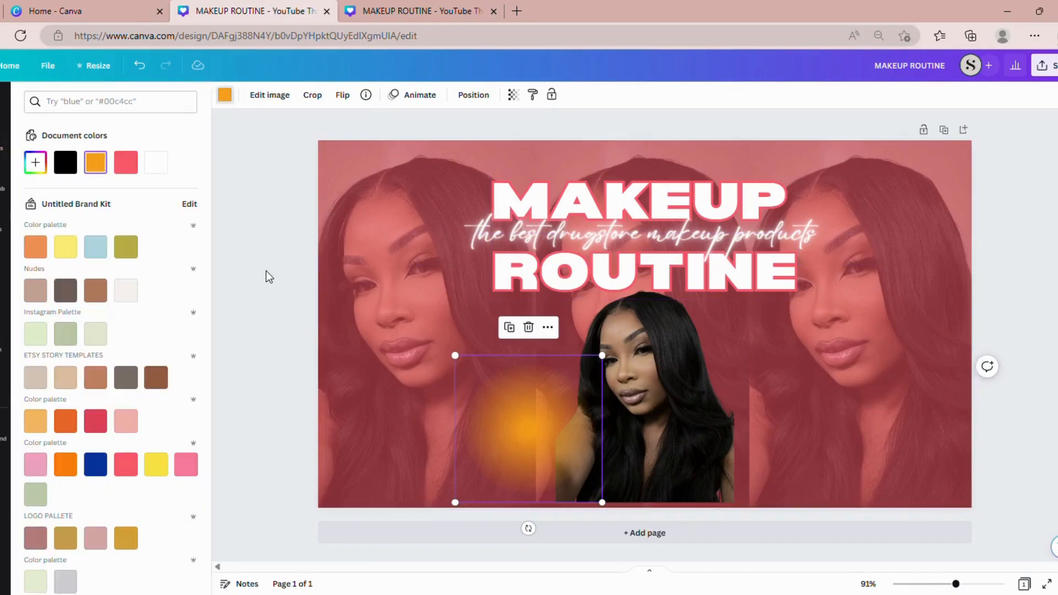
{"action": "left_click", "coordinate": [126, 164]}
{"action": "left_click_drag", "start_coordinate": [512, 436], "coordinate": [544, 453]}
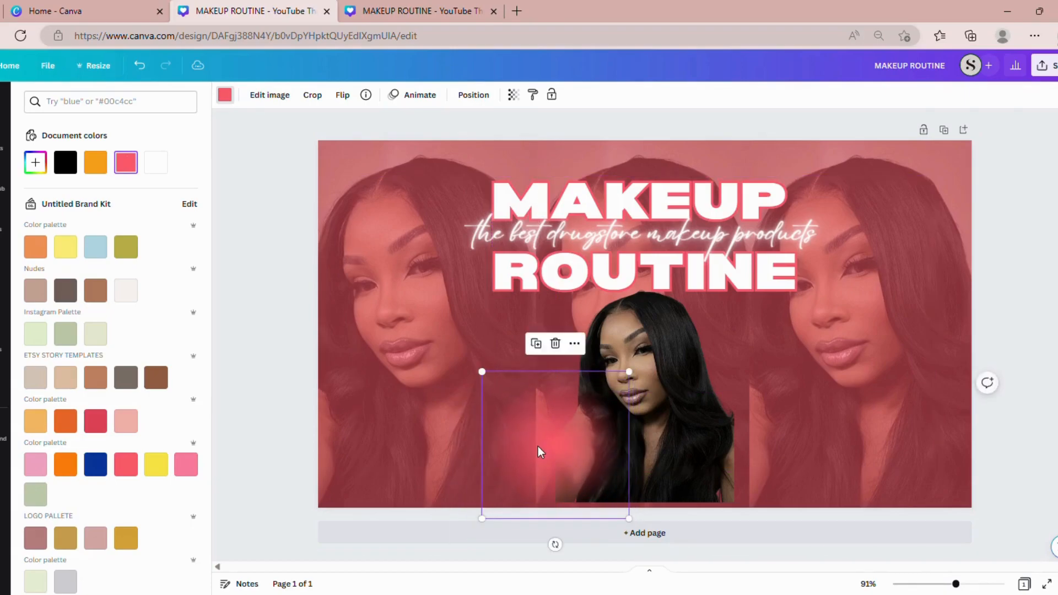
Duplicate the coral blur three times and layer the copies around the portrait's lower-left corner
{"action": "left_click", "coordinate": [537, 344]}
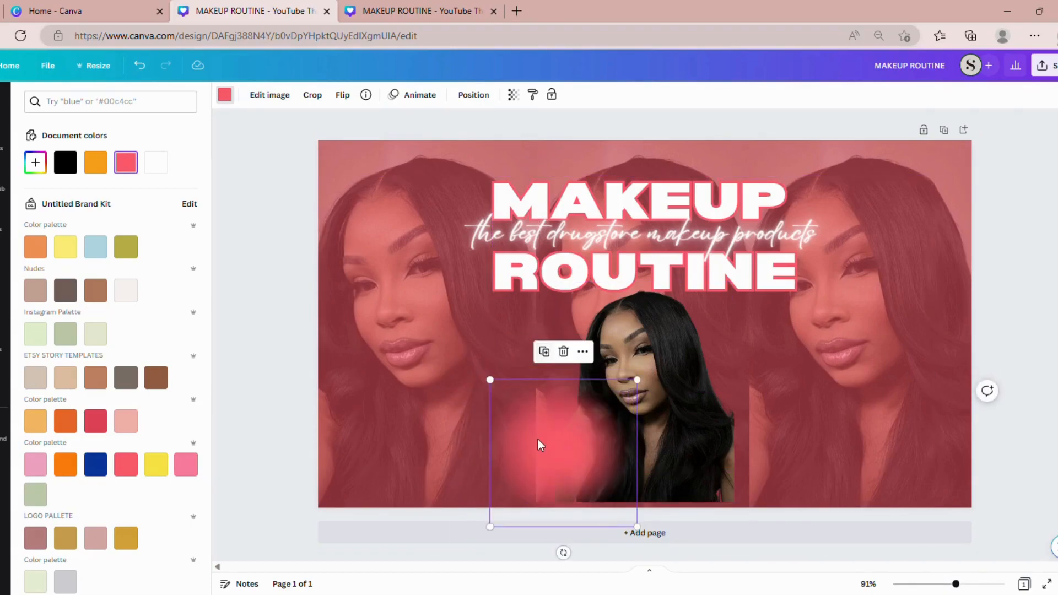
{"action": "left_click_drag", "start_coordinate": [541, 447], "coordinate": [545, 470]}
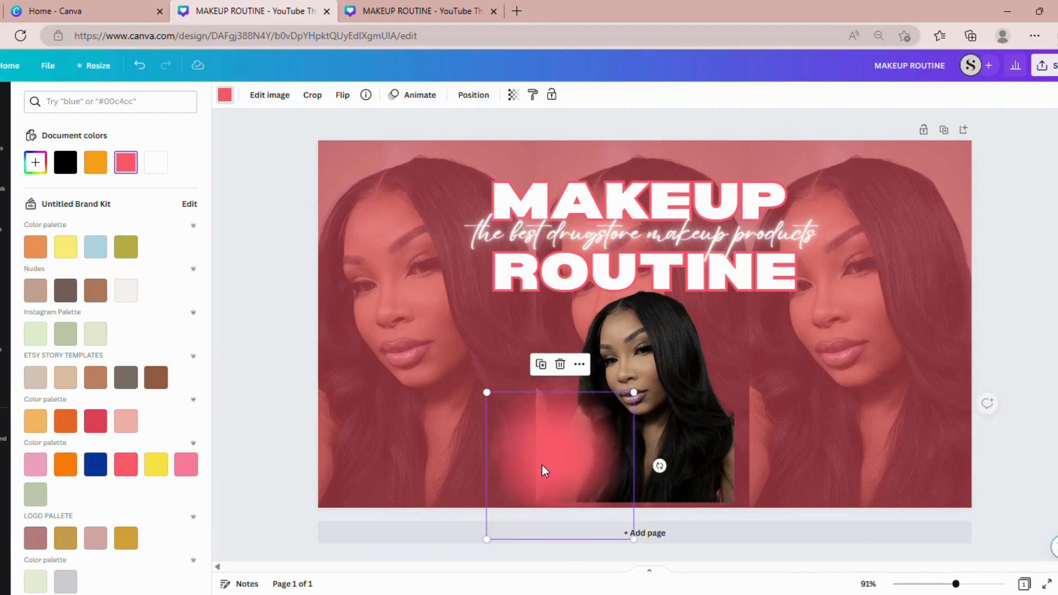
{"action": "left_click", "coordinate": [541, 365]}
{"action": "left_click_drag", "start_coordinate": [566, 483], "coordinate": [576, 493]}
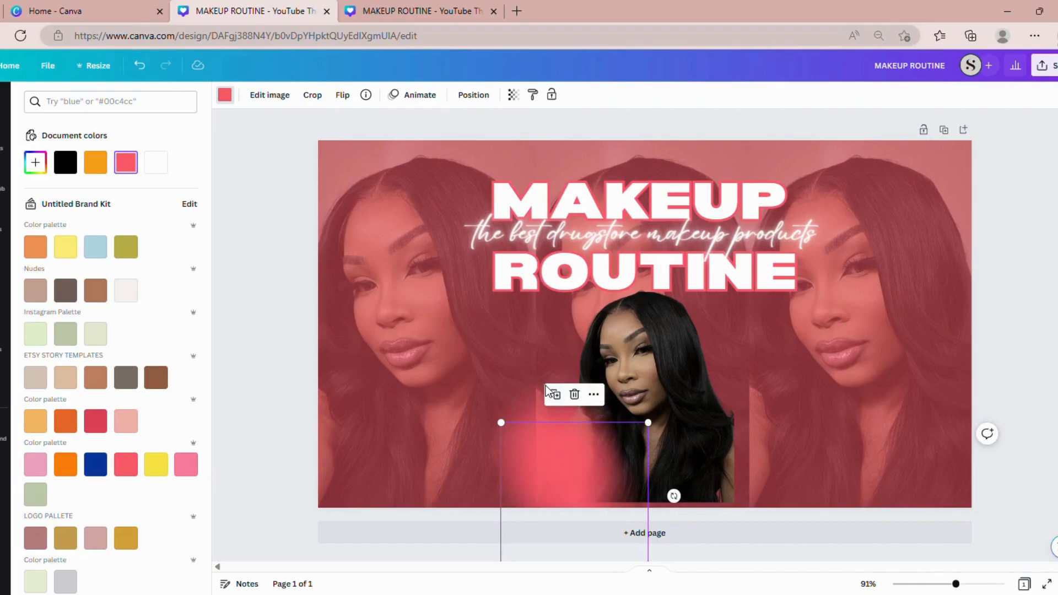
{"action": "left_click", "coordinate": [552, 394]}
{"action": "left_click_drag", "start_coordinate": [616, 496], "coordinate": [636, 482]}
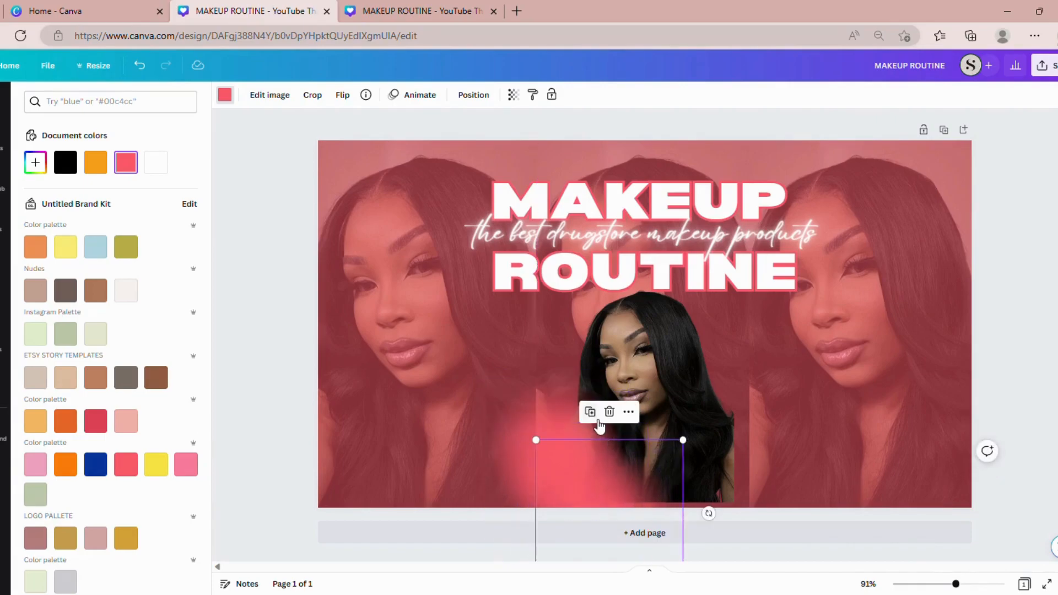
Duplicate the coral blur again and position the copy along the portrait's bottom edge, right of center
{"action": "left_click_drag", "start_coordinate": [610, 448], "coordinate": [685, 493]}
{"action": "left_click", "coordinate": [635, 419]}
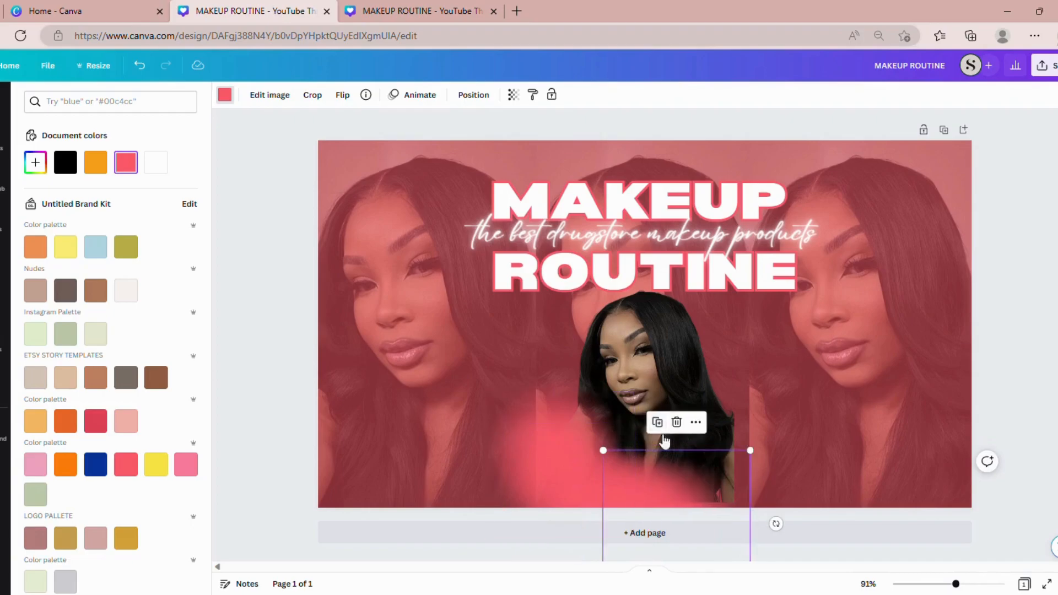
{"action": "left_click_drag", "start_coordinate": [625, 481], "coordinate": [662, 476]}
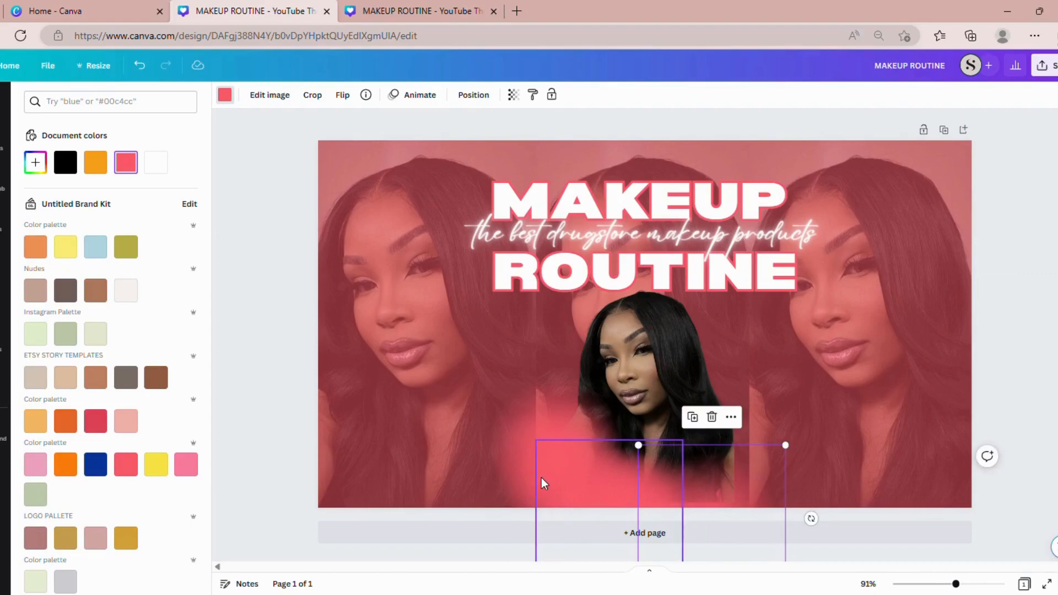
{"action": "left_click_drag", "start_coordinate": [726, 500], "coordinate": [691, 510]}
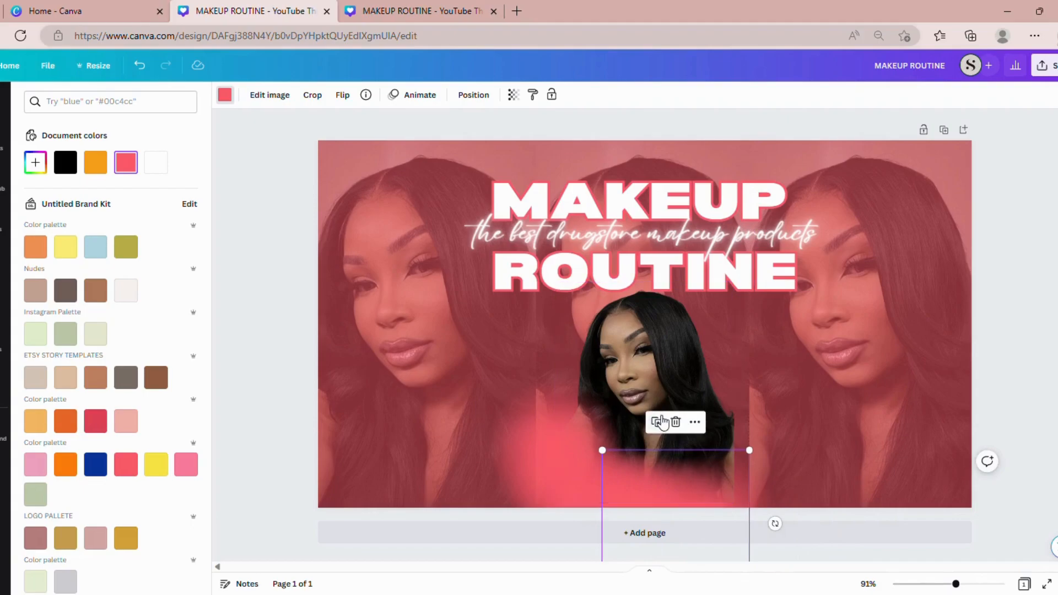
Layer more duplicates of the coral blur up the portrait's lower-right edge and deselect the last copy
{"action": "left_click", "coordinate": [653, 419]}
{"action": "left_click_drag", "start_coordinate": [668, 500], "coordinate": [734, 490]}
{"action": "left_click_drag", "start_coordinate": [739, 493], "coordinate": [740, 466]}
{"action": "left_click", "coordinate": [687, 413]}
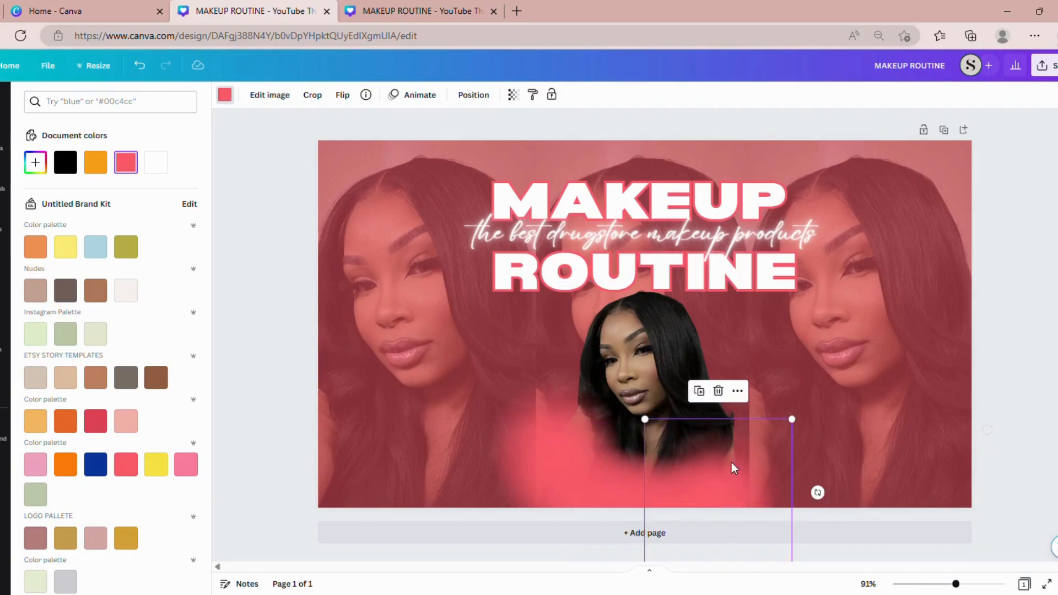
{"action": "left_click", "coordinate": [699, 389]}
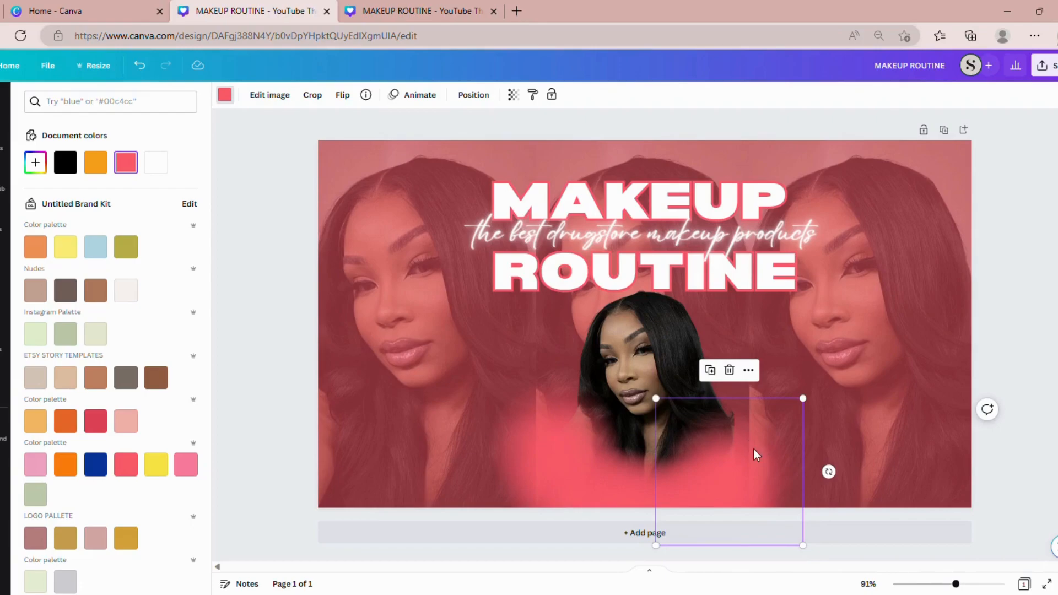
{"action": "left_click", "coordinate": [710, 370]}
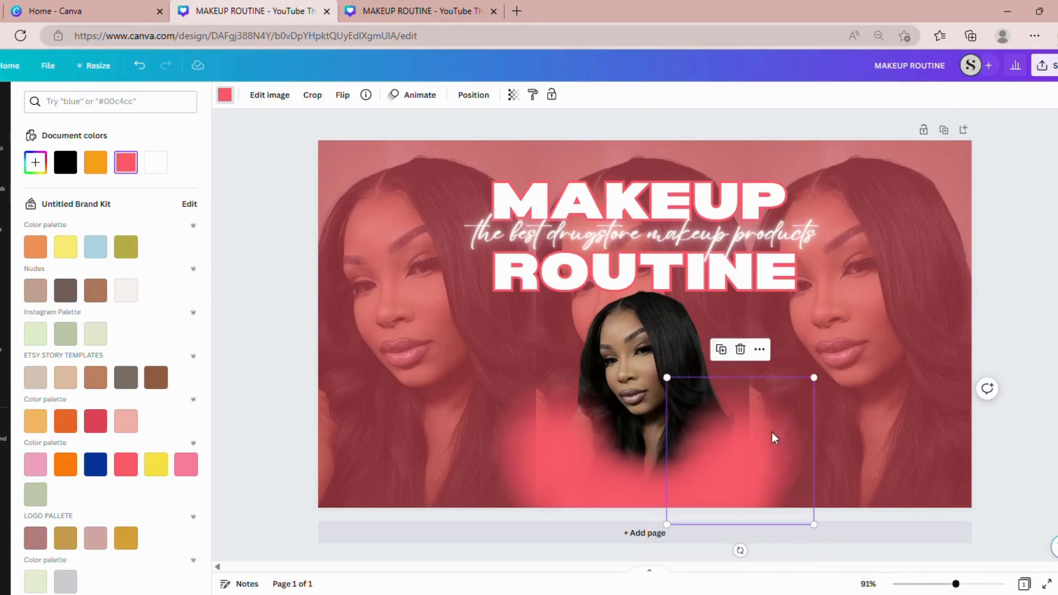
{"action": "left_click_drag", "start_coordinate": [765, 438], "coordinate": [762, 439]}
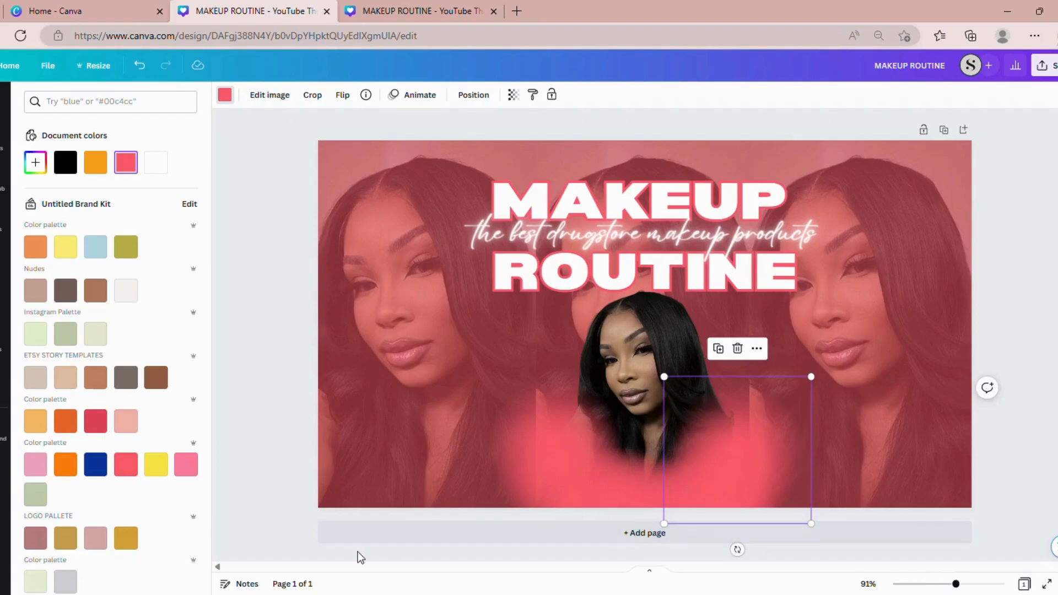
{"action": "key", "text": "Escape"}
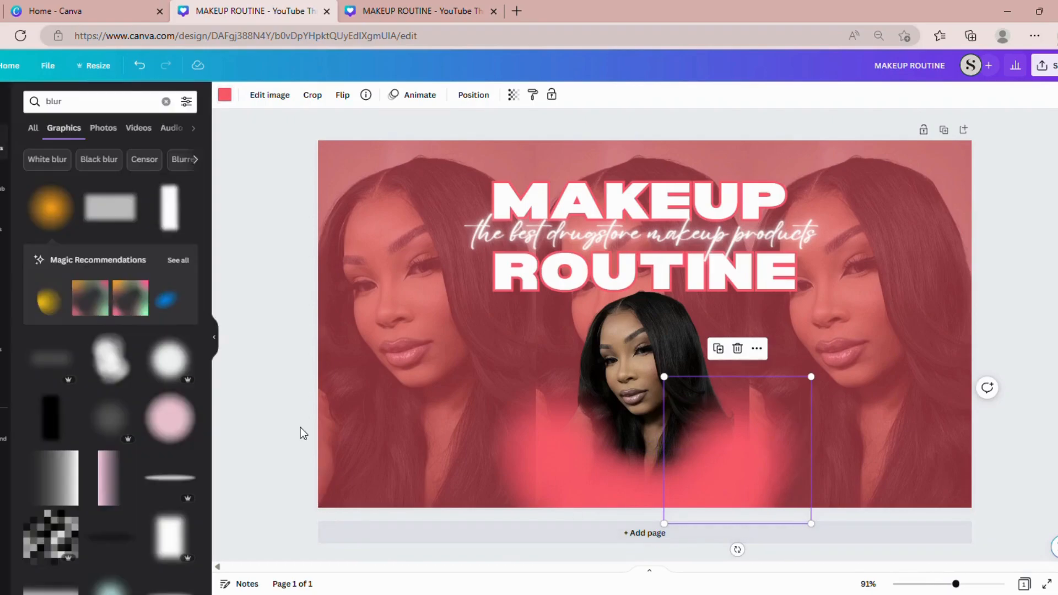
{"action": "key", "text": "Escape"}
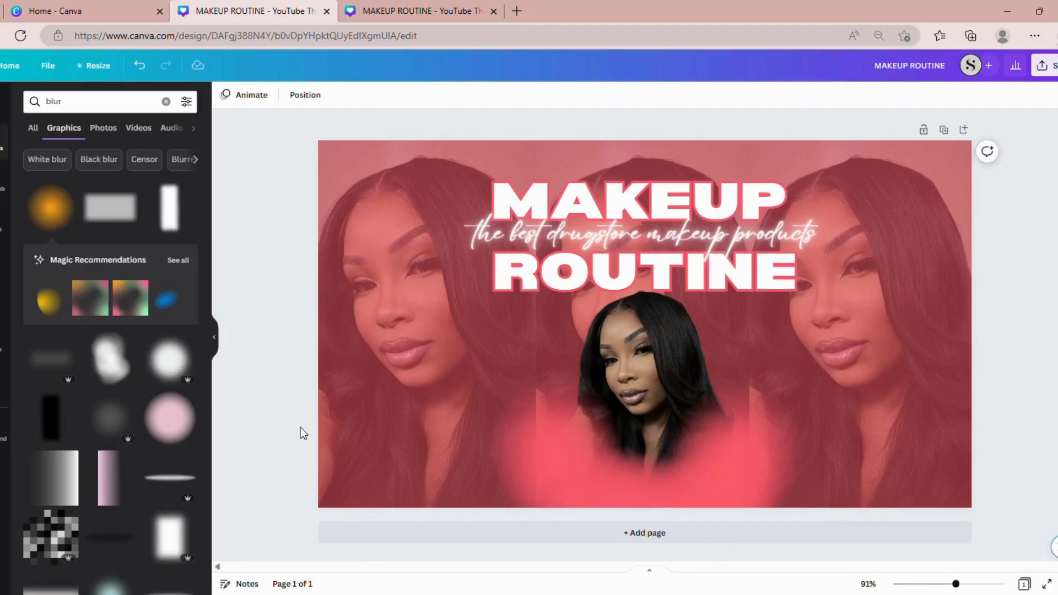
Position a coral blur higher up on each side of the cutout portrait, beside the hair
{"action": "left_click_drag", "start_coordinate": [570, 437], "coordinate": [537, 441]}
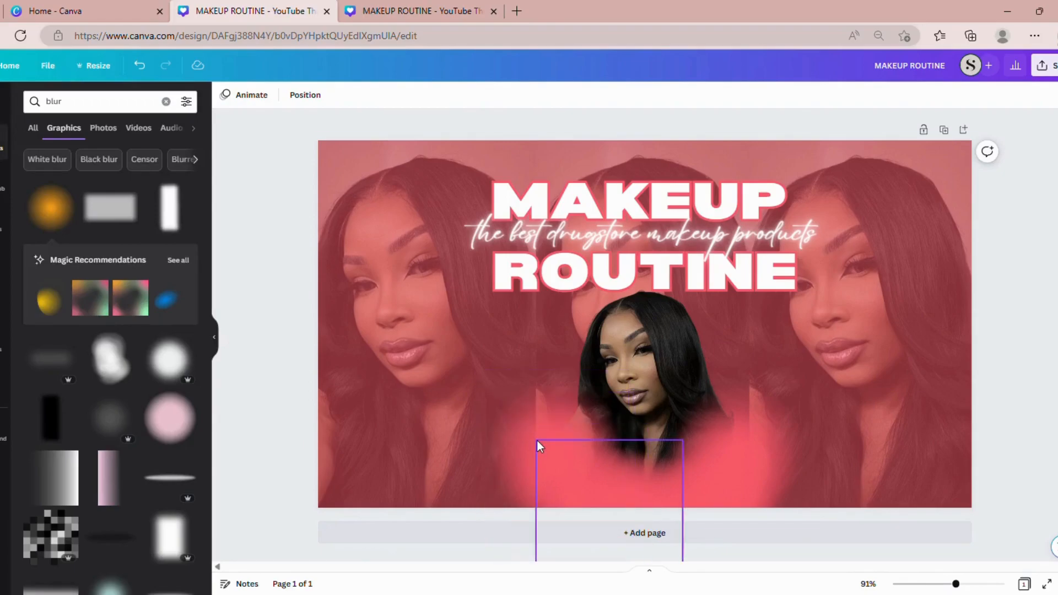
{"action": "left_click_drag", "start_coordinate": [518, 476], "coordinate": [535, 425]}
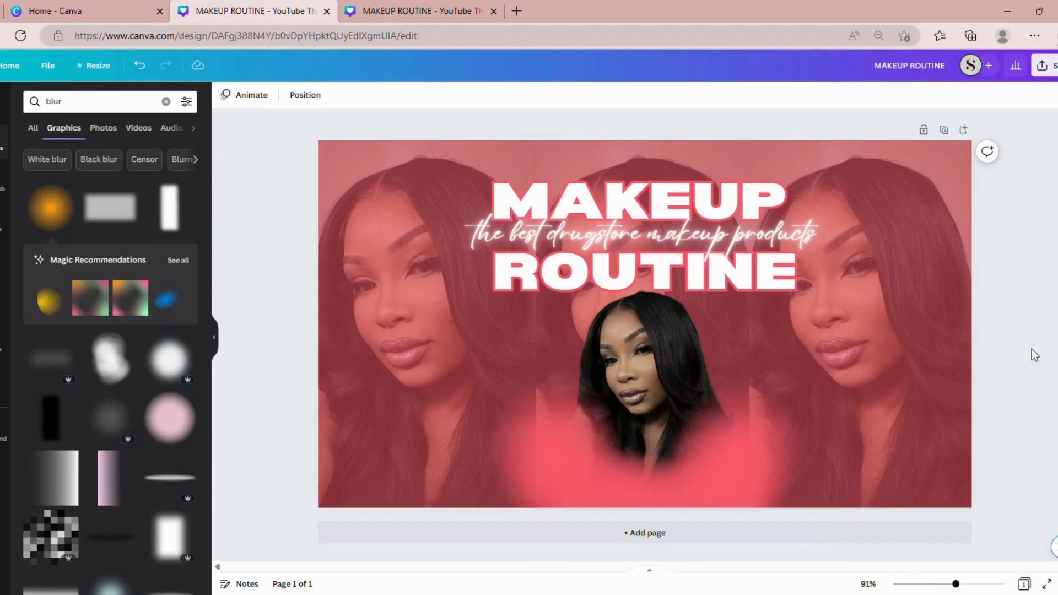
{"action": "left_click", "coordinate": [554, 421]}
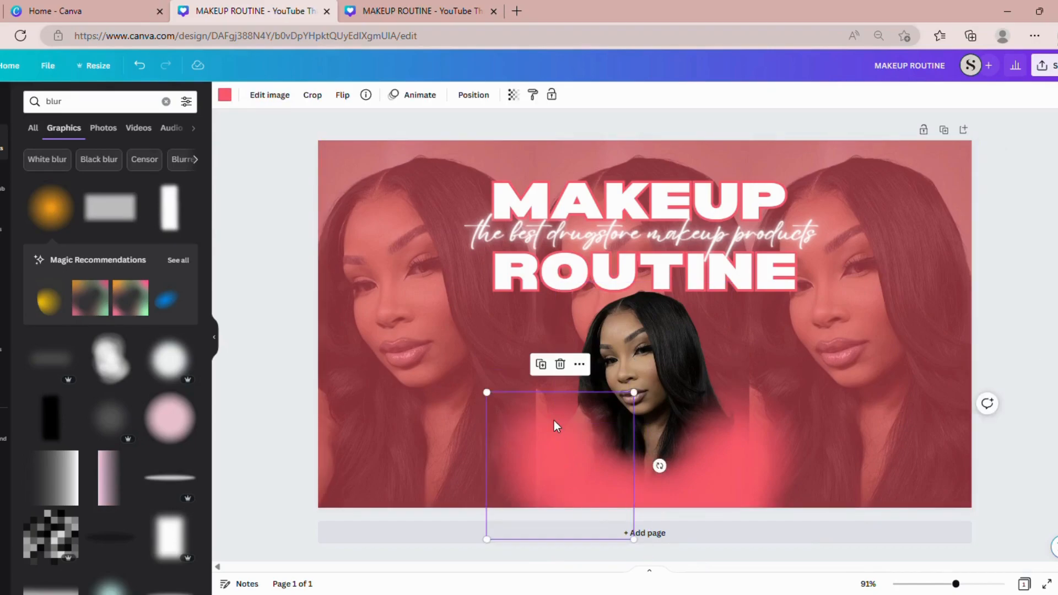
{"action": "left_click_drag", "start_coordinate": [563, 431], "coordinate": [578, 367]}
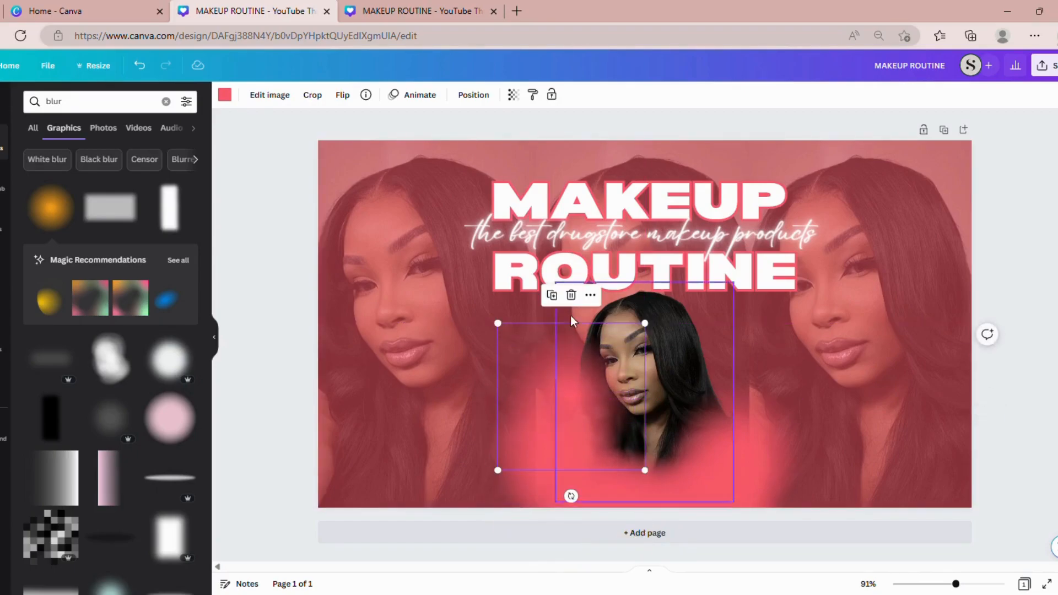
{"action": "left_click_drag", "start_coordinate": [573, 421], "coordinate": [708, 408]}
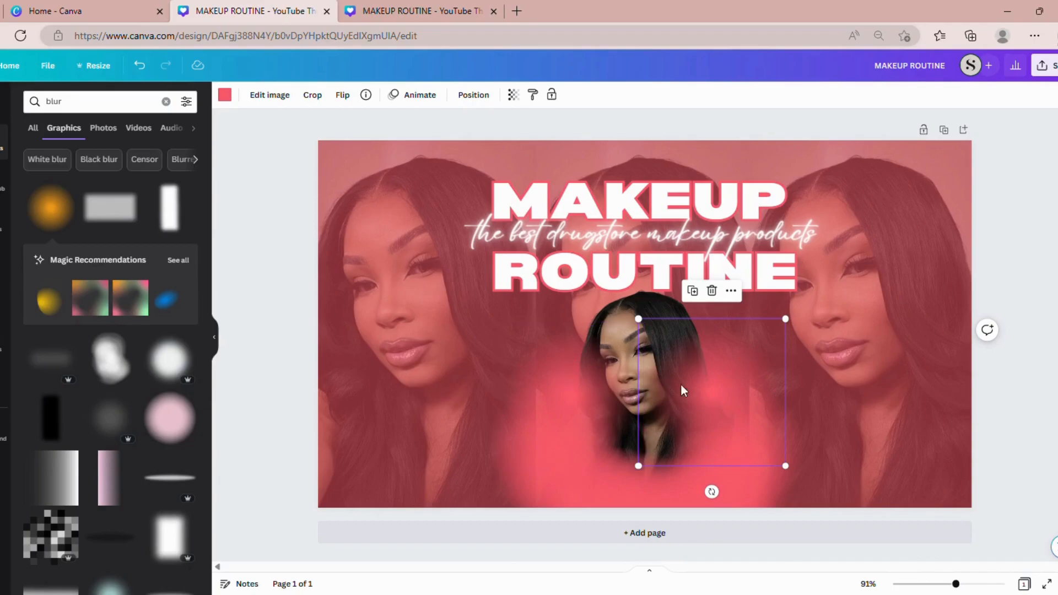
Send the upper-right coral blur backward until it sits behind the cutout portrait
{"action": "left_click", "coordinate": [472, 94]}
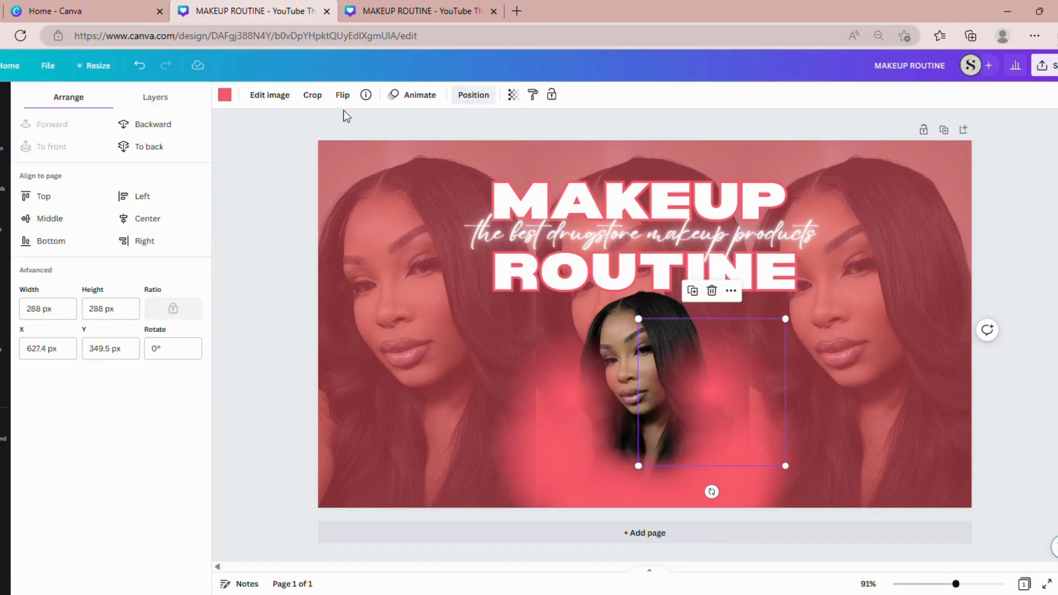
{"action": "left_click", "coordinate": [180, 125]}
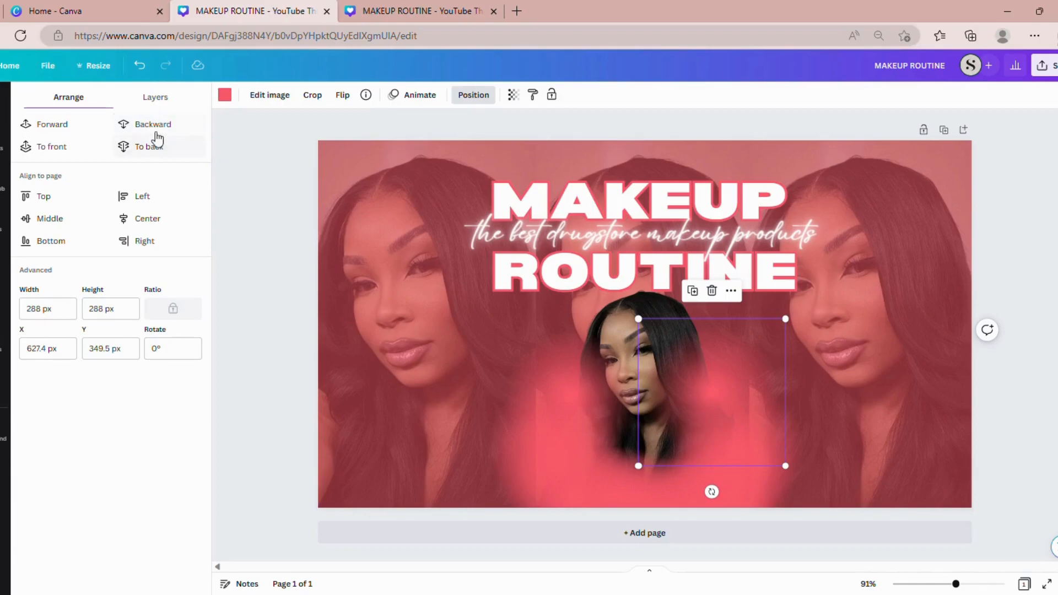
{"action": "left_click_drag", "start_coordinate": [720, 361], "coordinate": [719, 361]}
{"action": "left_click", "coordinate": [138, 131]}
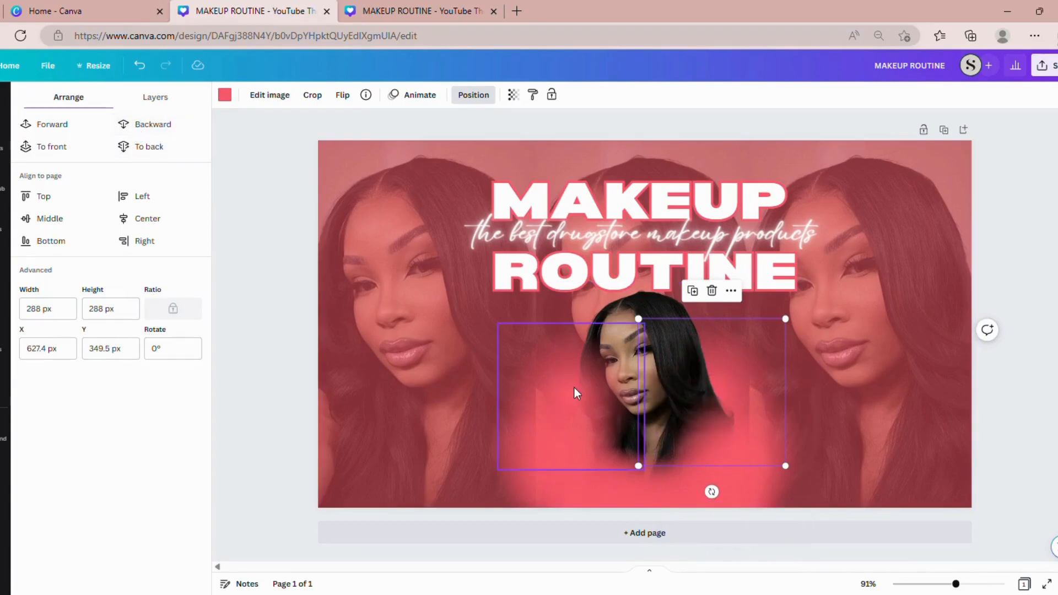
Nudge the upper-left coral blur up and right to X 358.5 px, Y 342.8 px, and send it backward behind the cutout portrait
{"action": "left_click", "coordinate": [565, 366]}
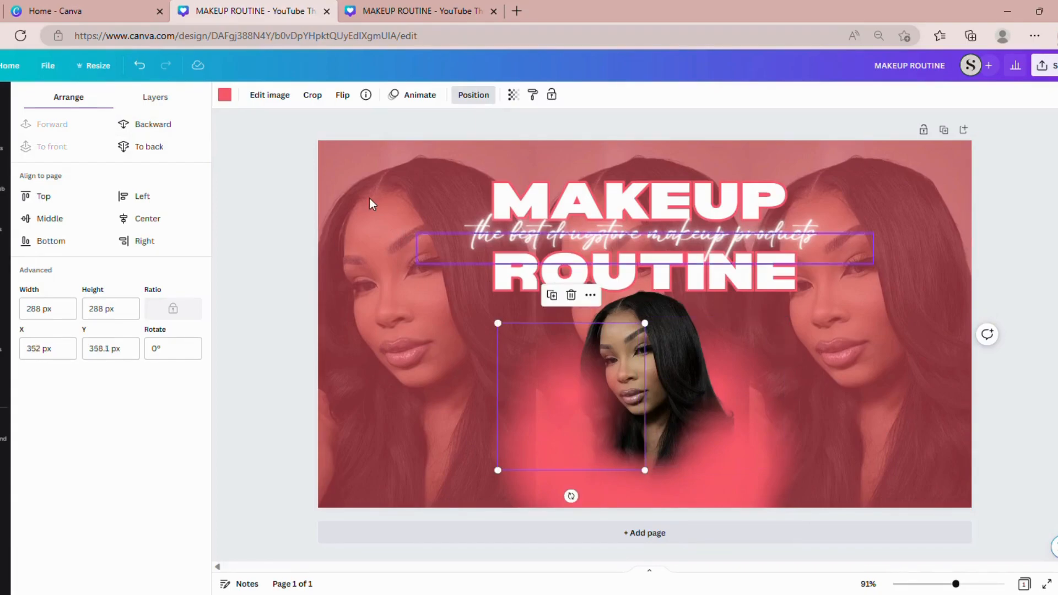
{"action": "left_click", "coordinate": [153, 129]}
{"action": "left_click", "coordinate": [154, 129]}
{"action": "left_click", "coordinate": [155, 129]}
{"action": "left_click", "coordinate": [155, 129]}
{"action": "left_click", "coordinate": [154, 128]}
{"action": "left_click_drag", "start_coordinate": [577, 381], "coordinate": [582, 374]}
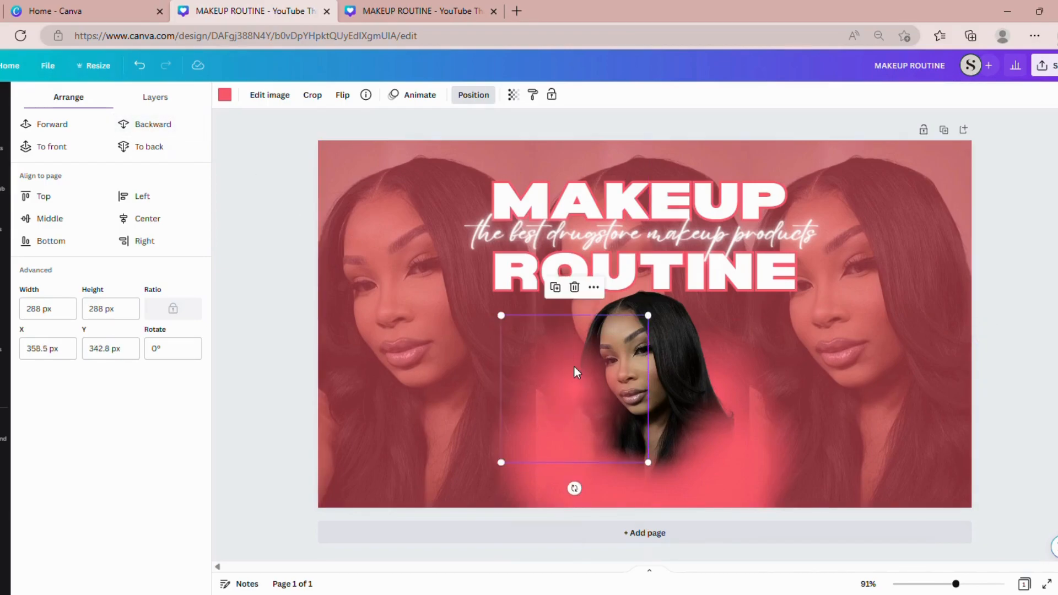
{"action": "left_click", "coordinate": [146, 130]}
{"action": "left_click", "coordinate": [145, 130]}
{"action": "left_click", "coordinate": [146, 130]}
{"action": "left_click", "coordinate": [145, 130]}
{"action": "left_click", "coordinate": [145, 130]}
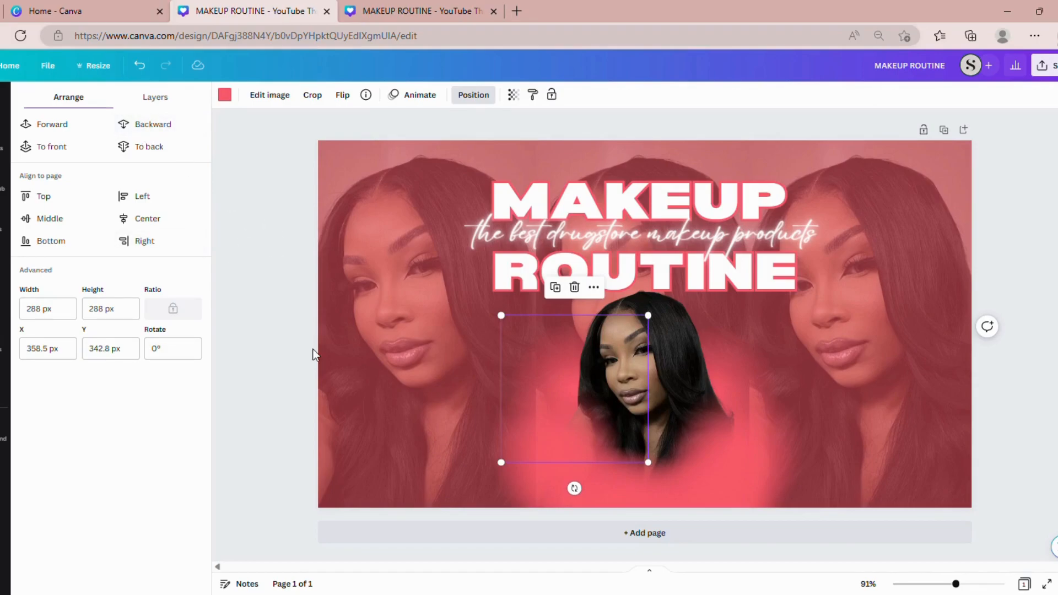
Duplicate the upper-left coral blur, place the copy higher at X 358.5 px, Y 242.6 px, and send it backward behind the cutout portrait
{"action": "left_click", "coordinate": [246, 405]}
{"action": "left_click", "coordinate": [246, 404]}
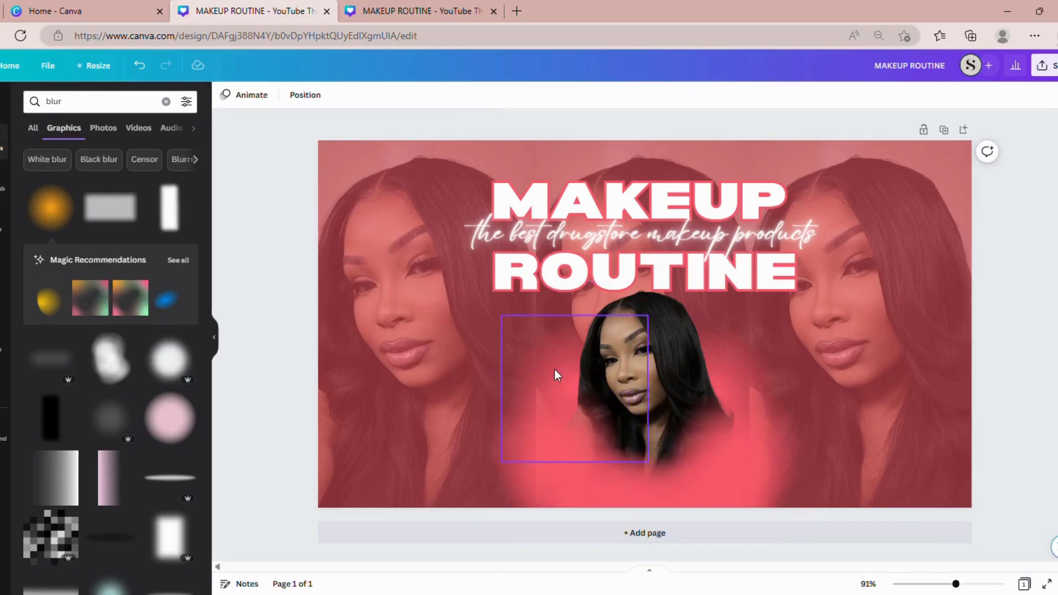
{"action": "left_click", "coordinate": [550, 353]}
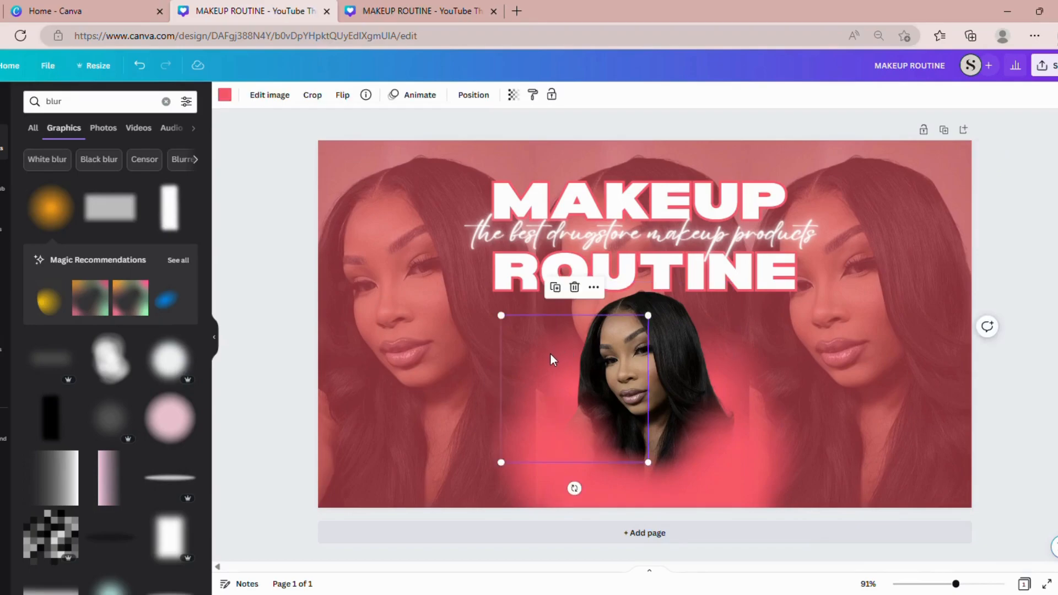
{"action": "left_click", "coordinate": [562, 288]}
{"action": "left_click_drag", "start_coordinate": [567, 379], "coordinate": [566, 333]}
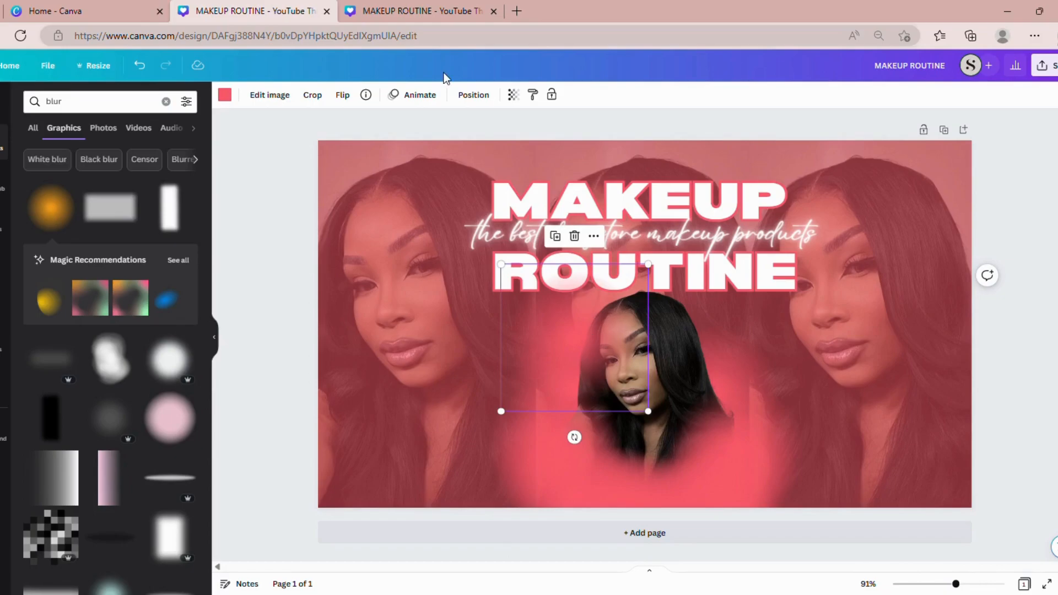
{"action": "left_click", "coordinate": [470, 105]}
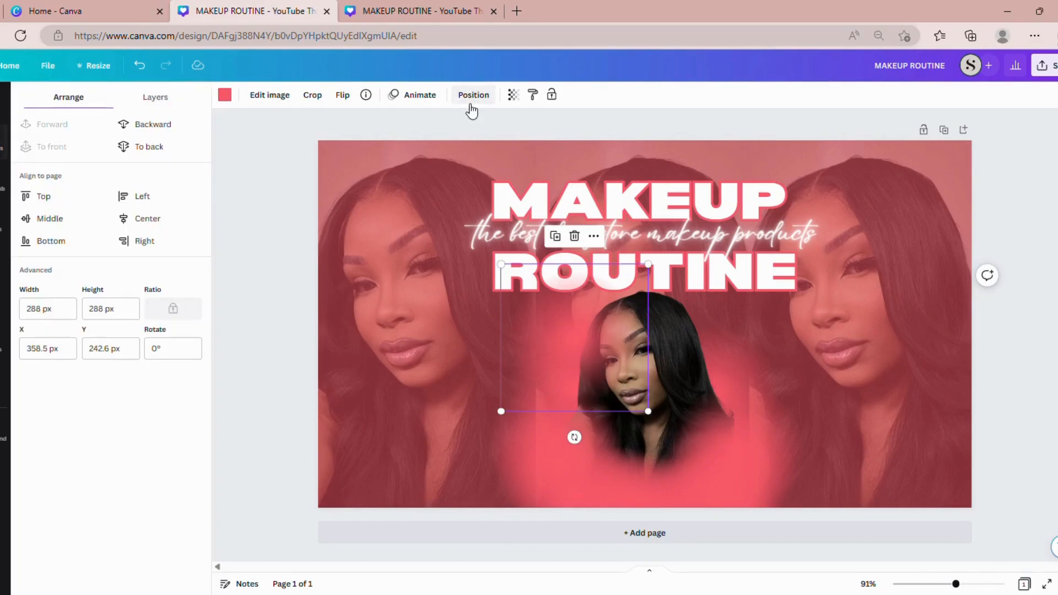
{"action": "left_click", "coordinate": [169, 135]}
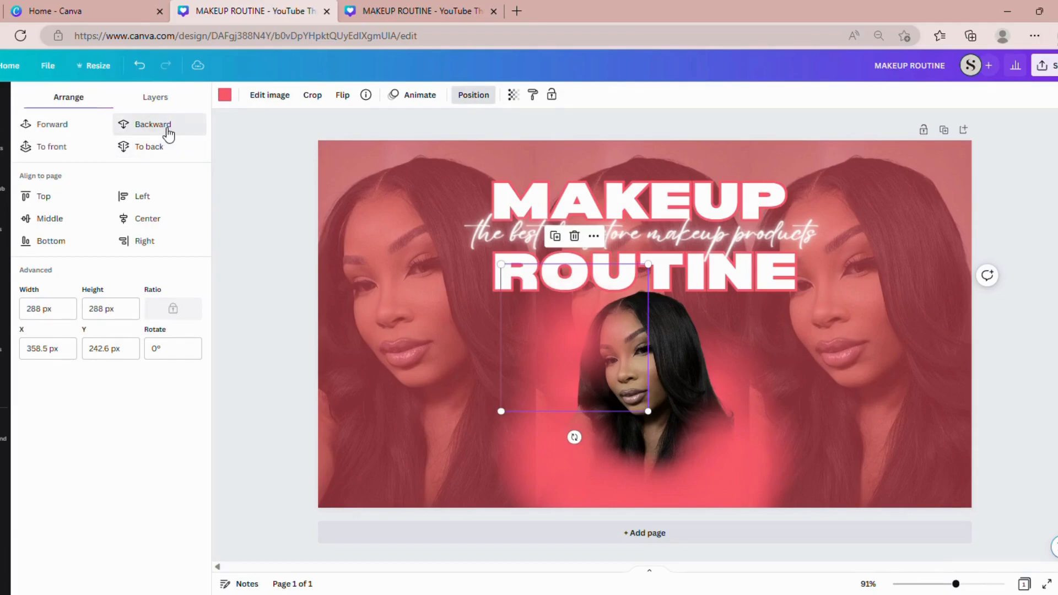
{"action": "left_click", "coordinate": [168, 134]}
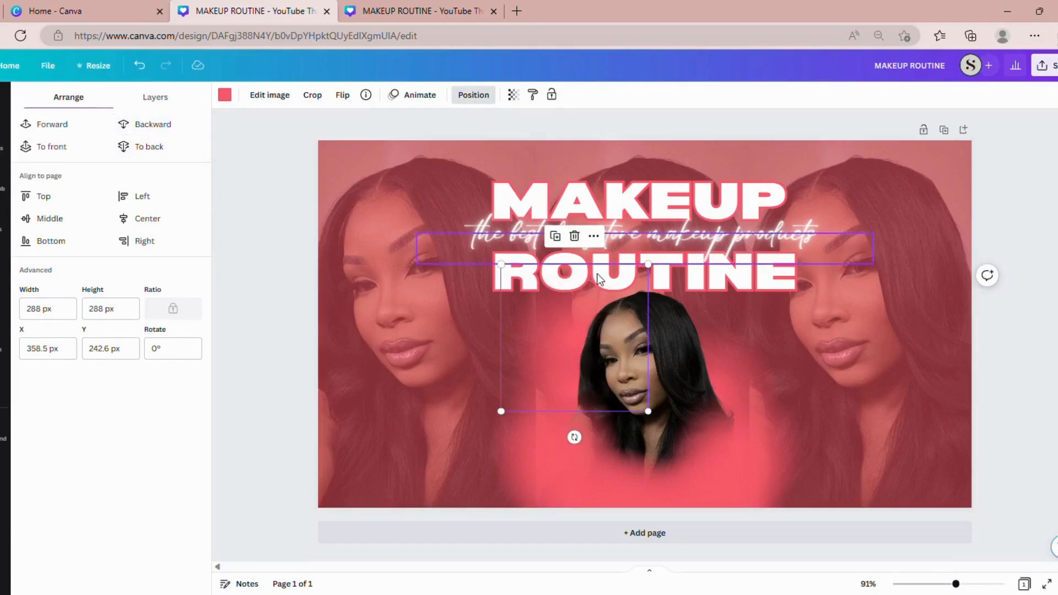
Place another coral blur copy beside the hair at X 600.3 px, Y 232.2 px, send it backward behind the portrait, and deselect it
{"action": "left_click", "coordinate": [556, 237]}
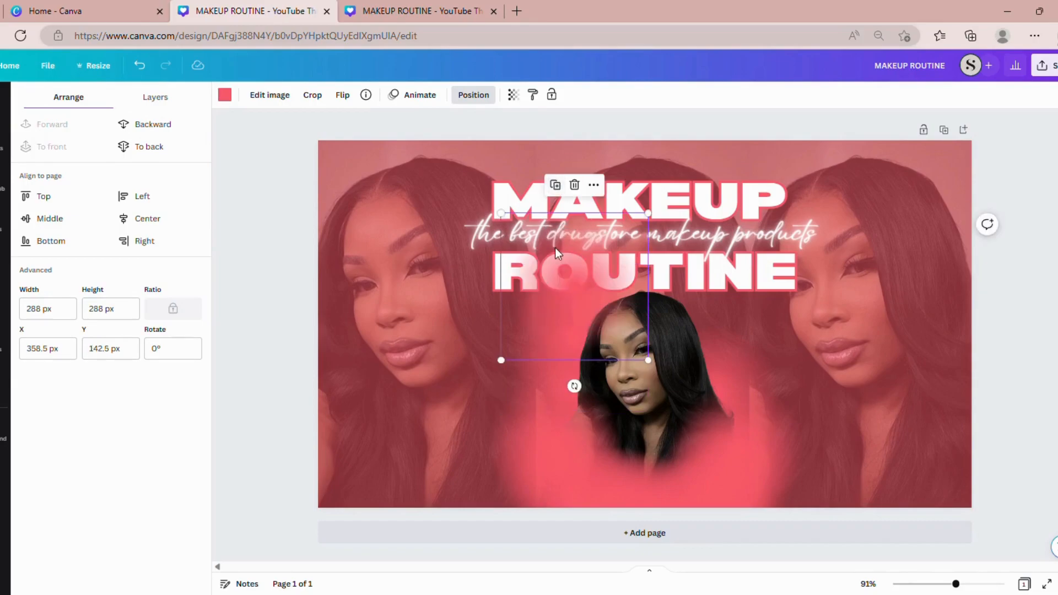
{"action": "left_click_drag", "start_coordinate": [577, 333], "coordinate": [708, 386]}
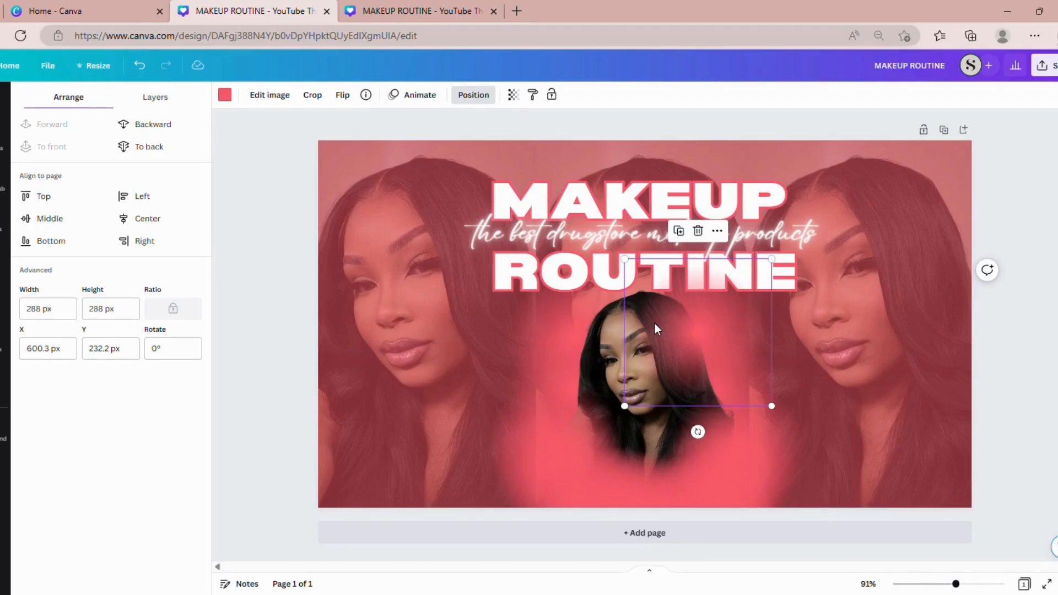
{"action": "left_click", "coordinate": [169, 131]}
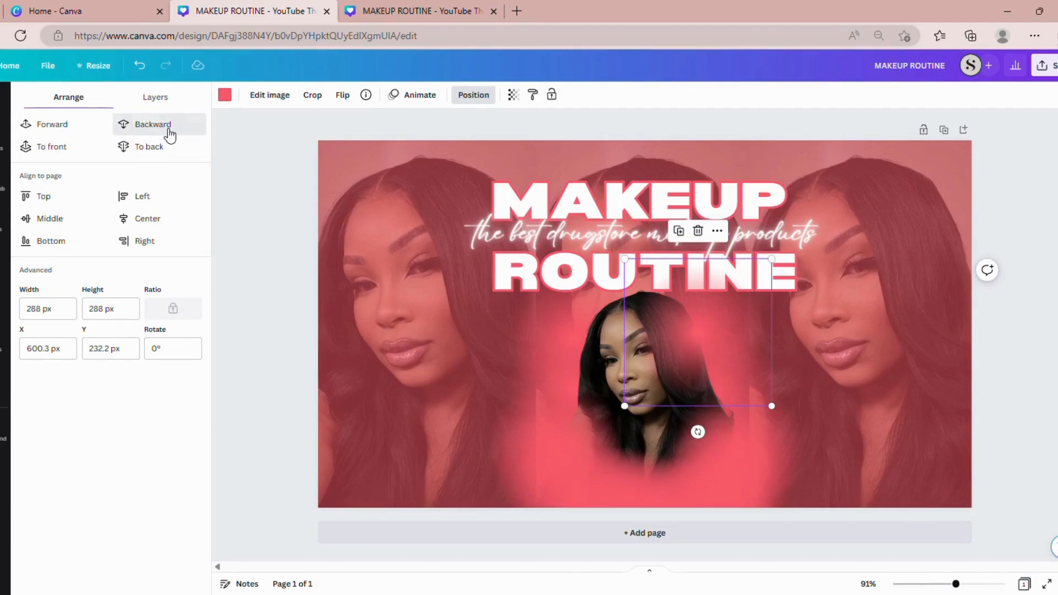
{"action": "left_click", "coordinate": [169, 132]}
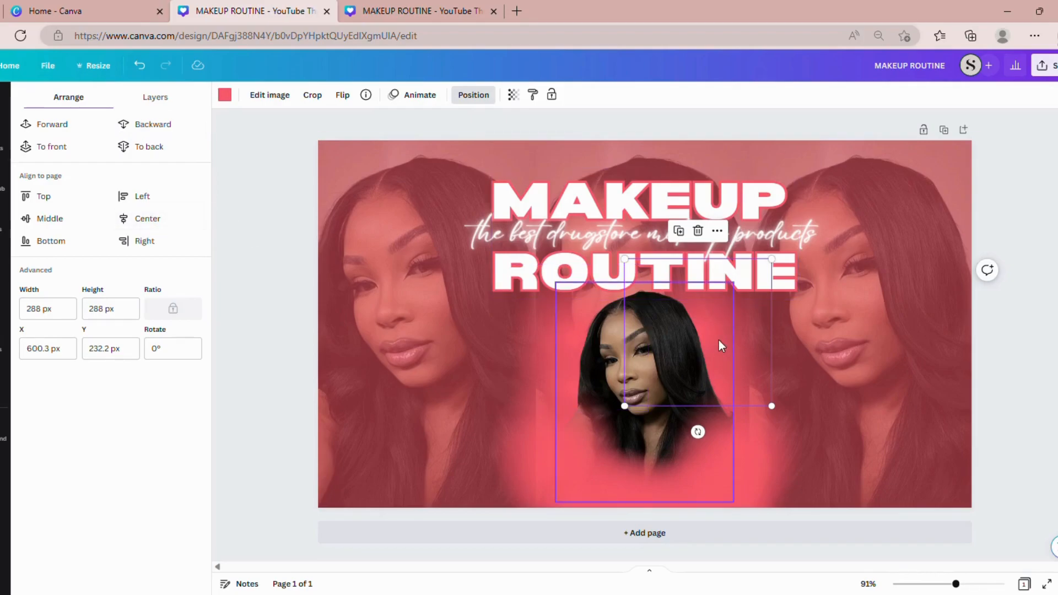
{"action": "left_click", "coordinate": [296, 365]}
{"action": "left_click", "coordinate": [296, 366]}
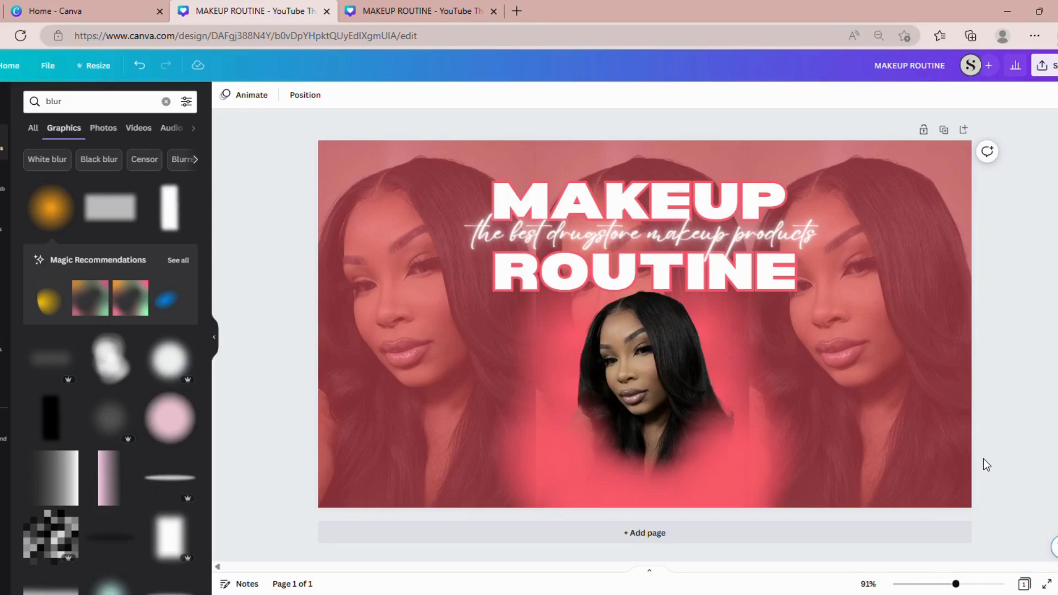
Adjust the coral blurs along the cutout portrait's lower edge and sides, and delete the surplus copies
{"action": "left_click_drag", "start_coordinate": [529, 453], "coordinate": [539, 423]}
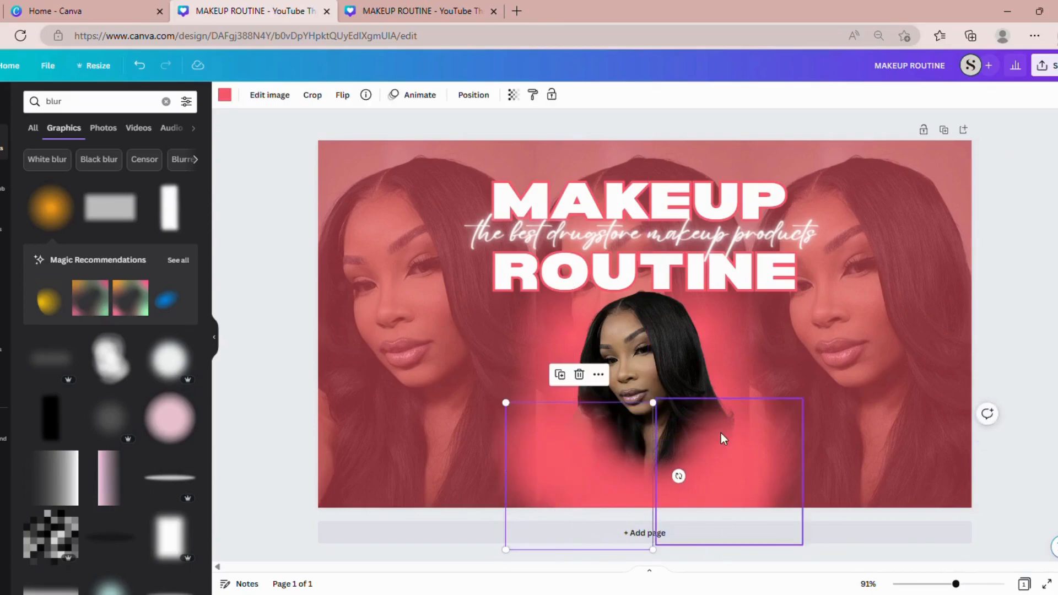
{"action": "left_click_drag", "start_coordinate": [752, 465], "coordinate": [772, 465]}
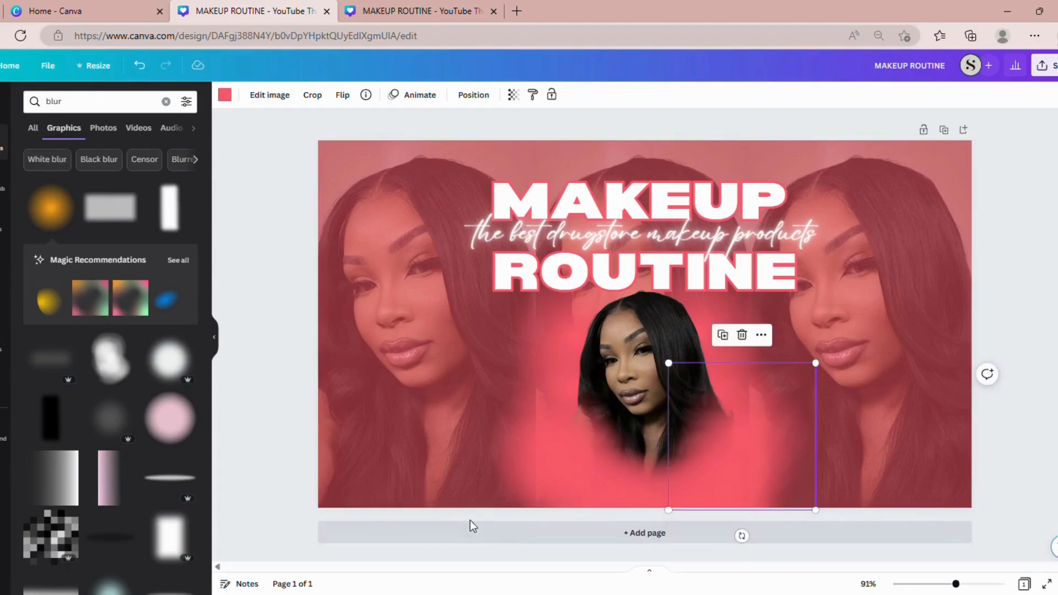
{"action": "left_click_drag", "start_coordinate": [600, 487], "coordinate": [802, 466]}
{"action": "key", "text": "Delete"}
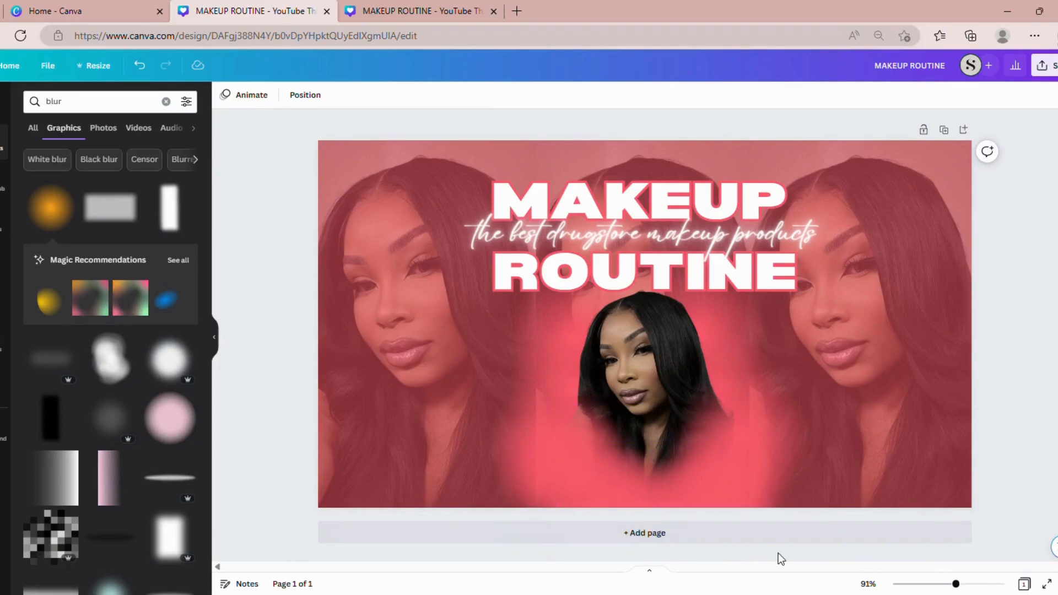
{"action": "left_click_drag", "start_coordinate": [595, 488], "coordinate": [506, 470]}
{"action": "key", "text": "Delete"}
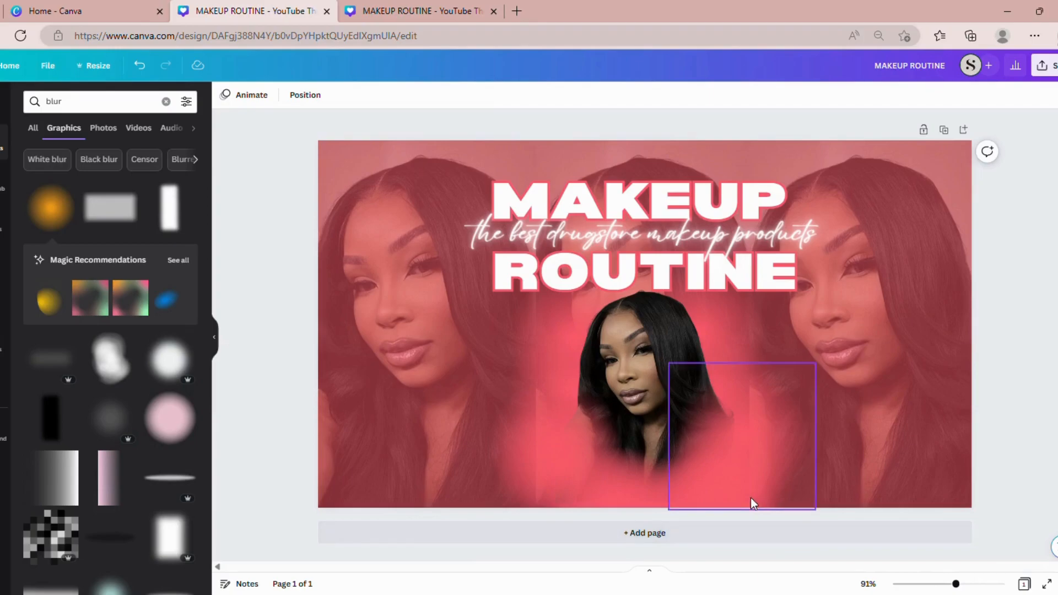
{"action": "left_click_drag", "start_coordinate": [742, 479], "coordinate": [606, 476]}
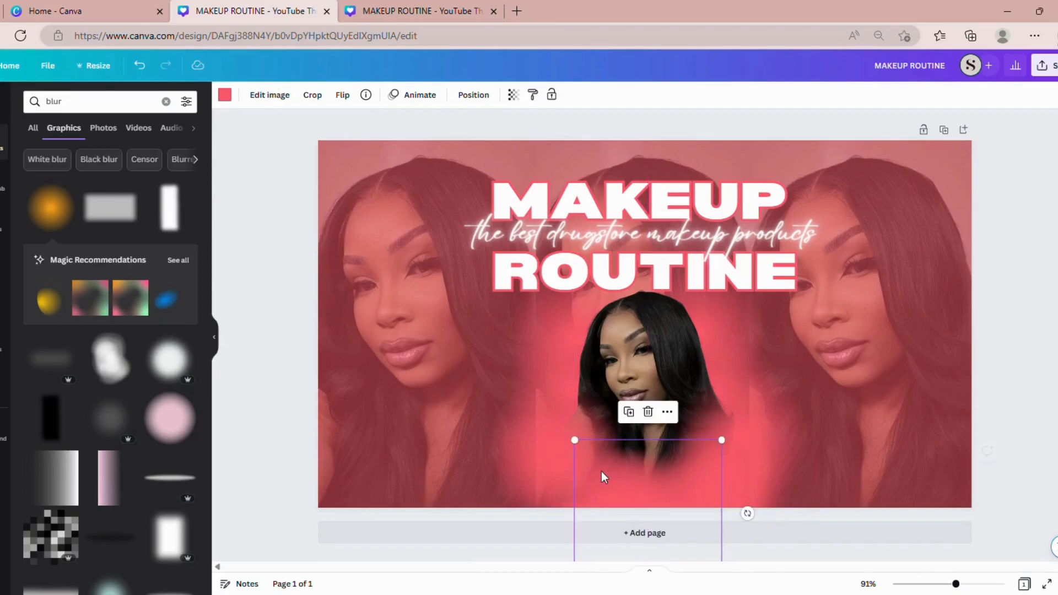
{"action": "left_click", "coordinate": [384, 425]}
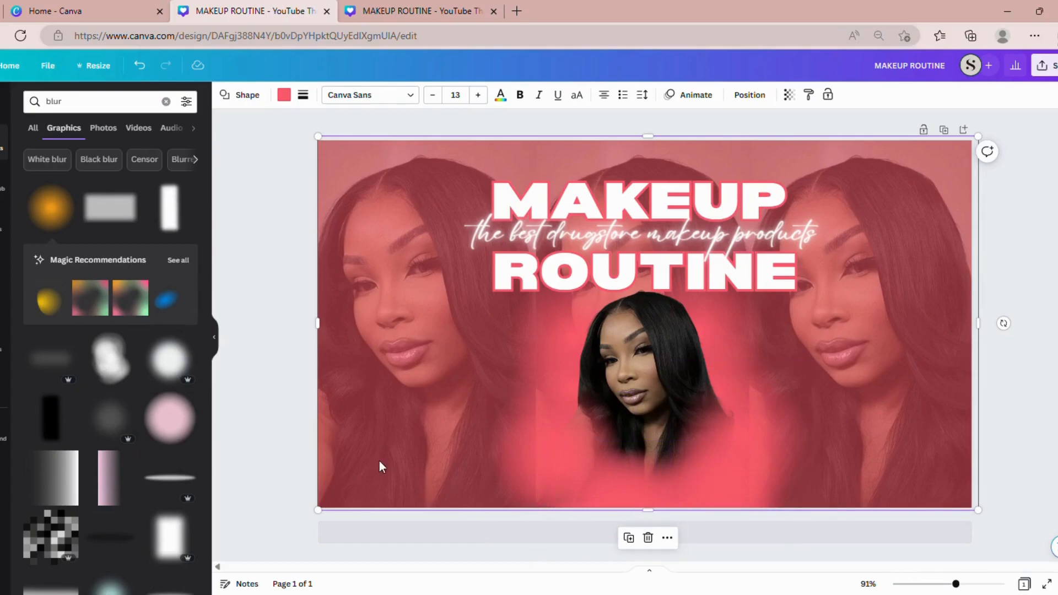
{"action": "left_click", "coordinate": [311, 458]}
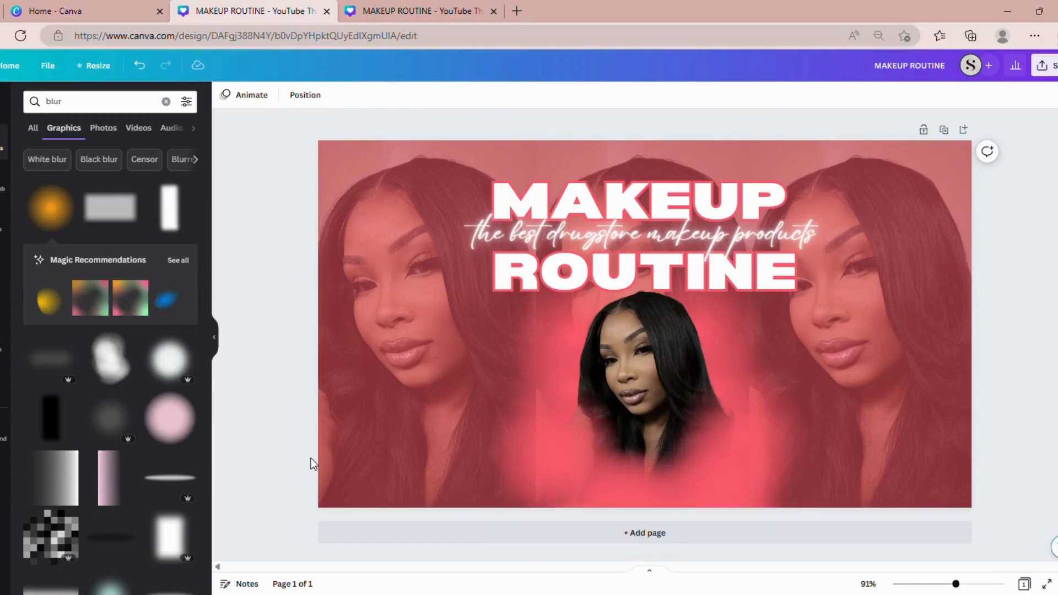
Try recoloring the full-page coral overlay with the light blue from the brand kit's first color palette
{"action": "left_click", "coordinate": [388, 428]}
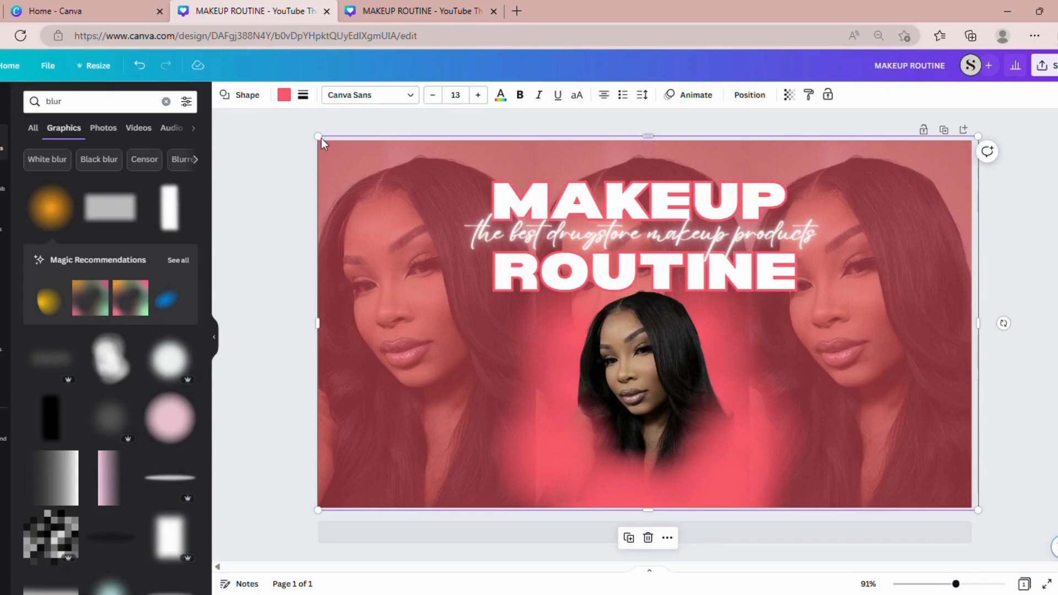
{"action": "left_click", "coordinate": [285, 96]}
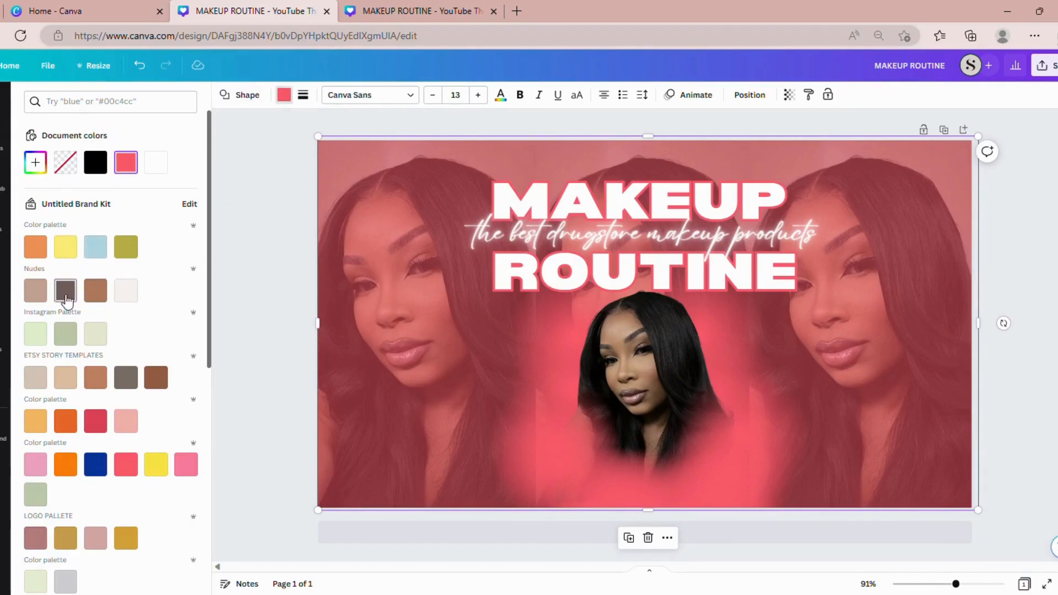
{"action": "left_click", "coordinate": [99, 248]}
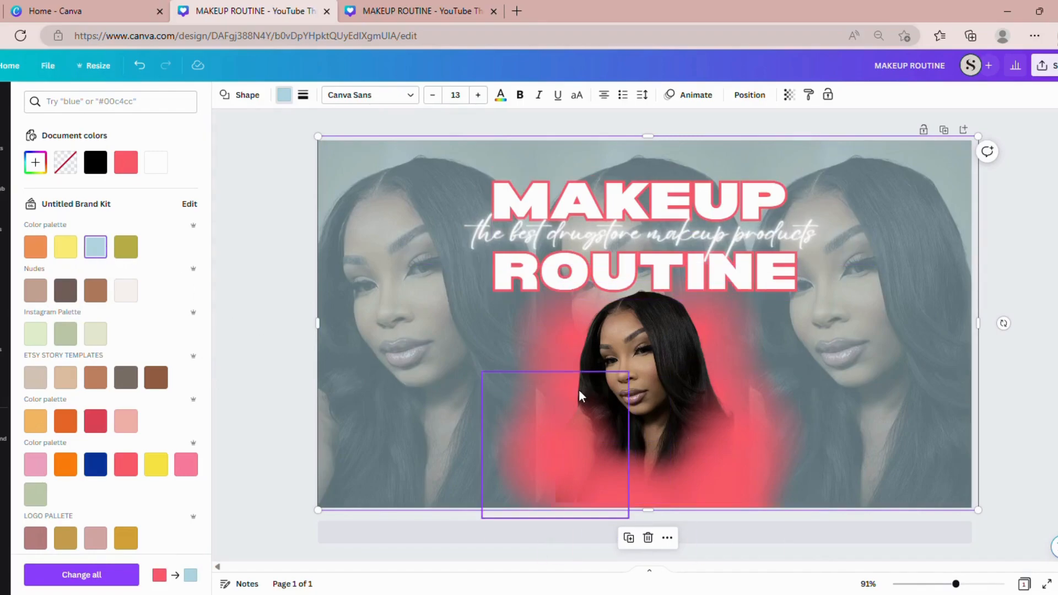
Try the same light blue on the lower-left and upper-left blurs beside the cutout portrait
{"action": "left_click", "coordinate": [555, 419]}
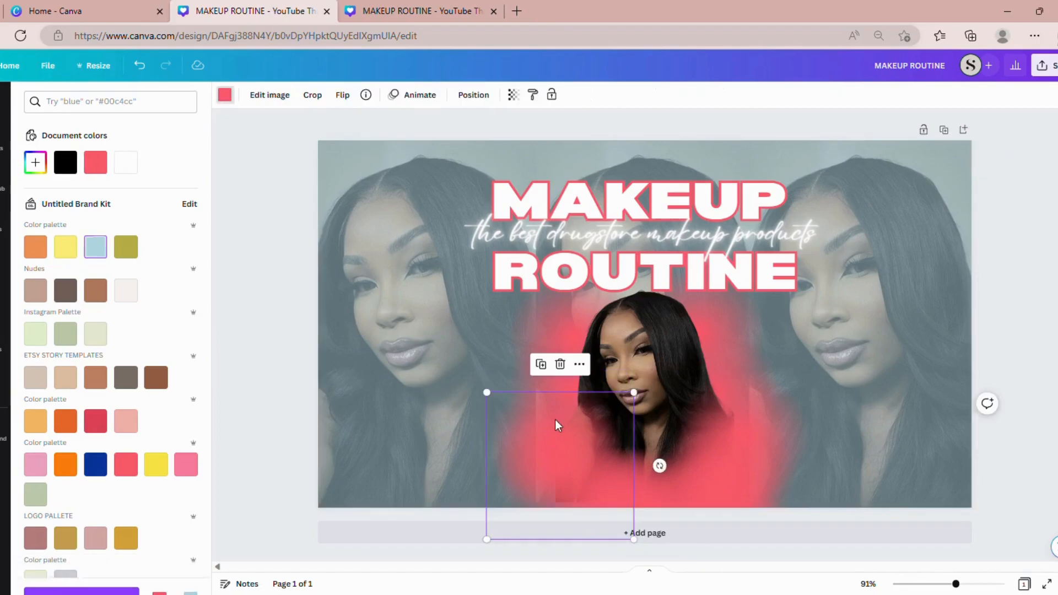
{"action": "left_click", "coordinate": [97, 249]}
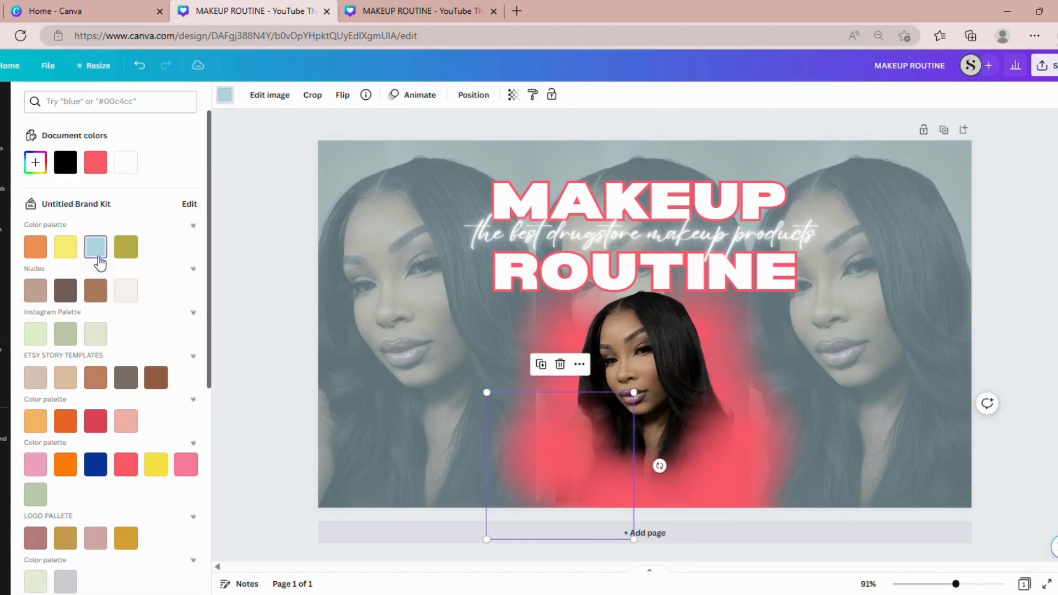
{"action": "left_click", "coordinate": [561, 341]}
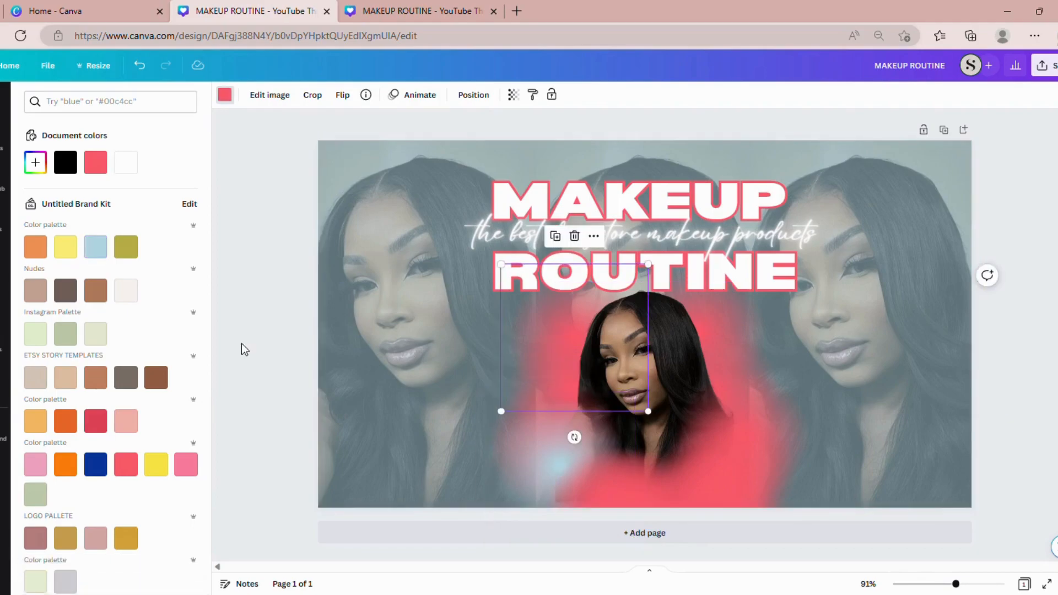
{"action": "left_click", "coordinate": [97, 249]}
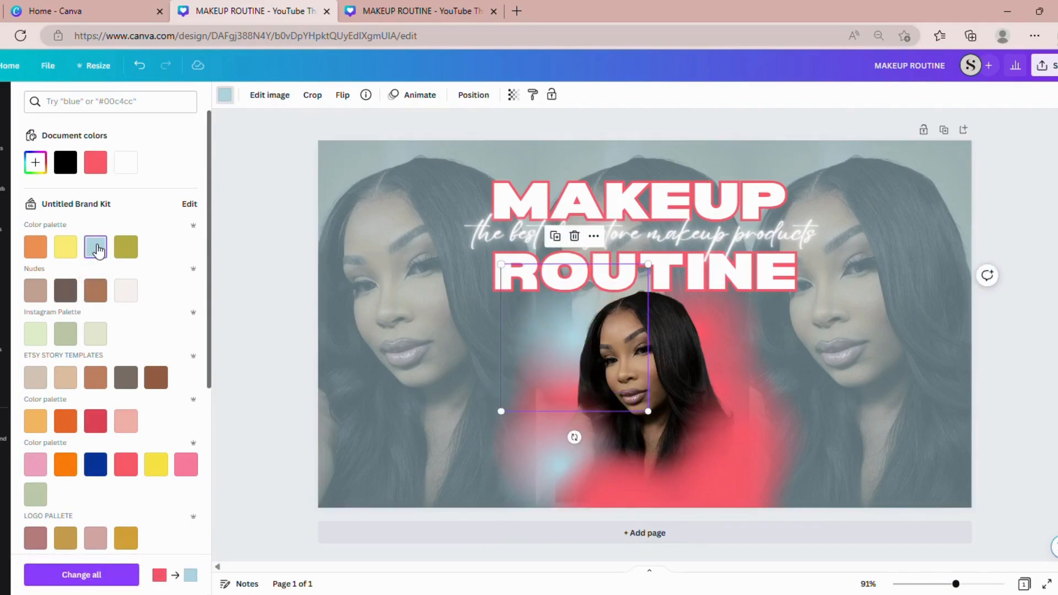
{"action": "left_click", "coordinate": [524, 389]}
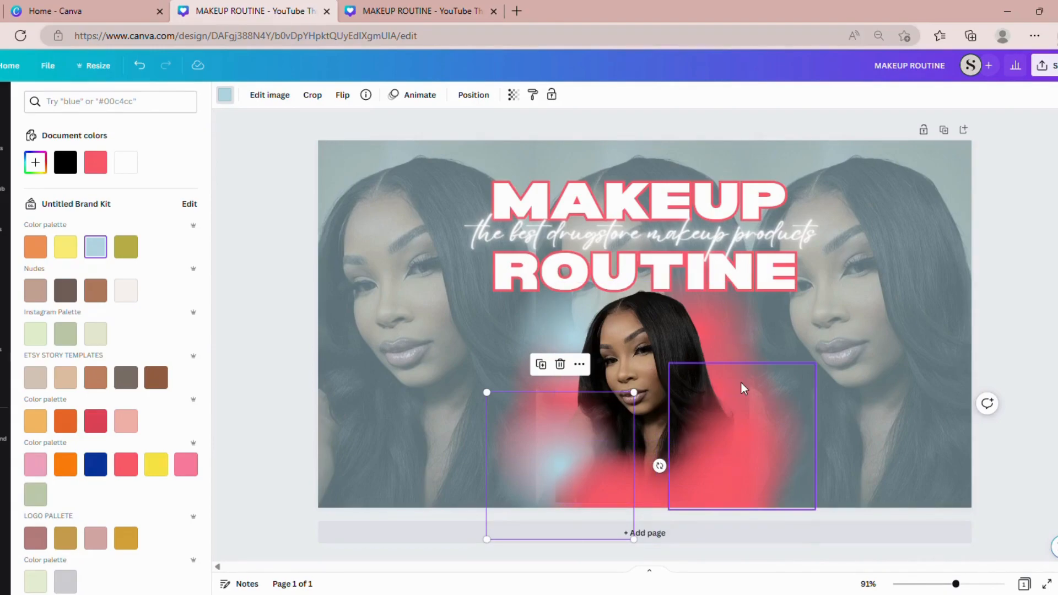
Try raising the light blue overlay's transparency value to 100
{"action": "left_click", "coordinate": [858, 298]}
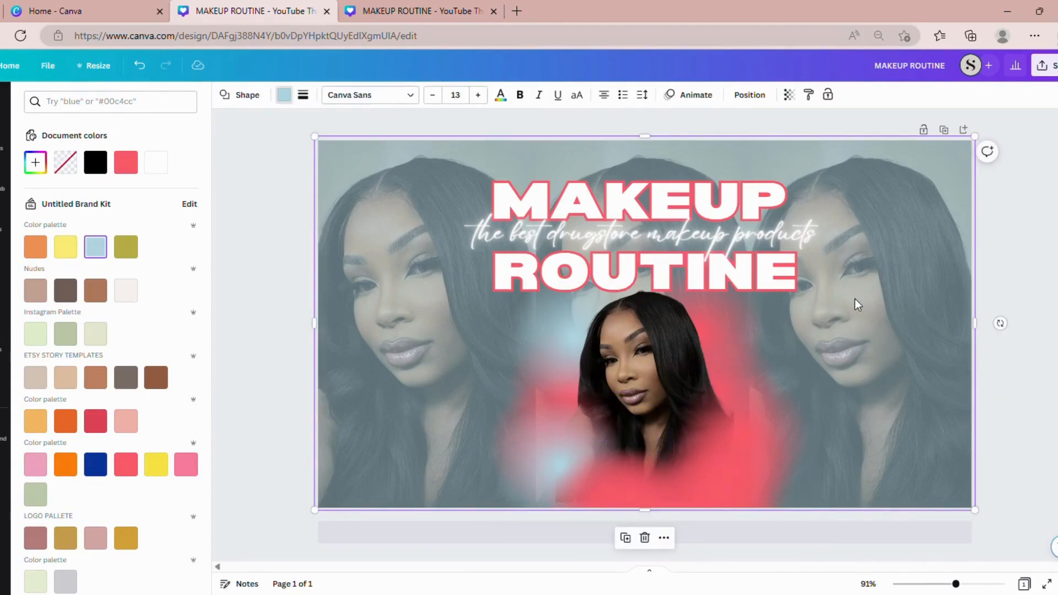
{"action": "left_click", "coordinate": [789, 95]}
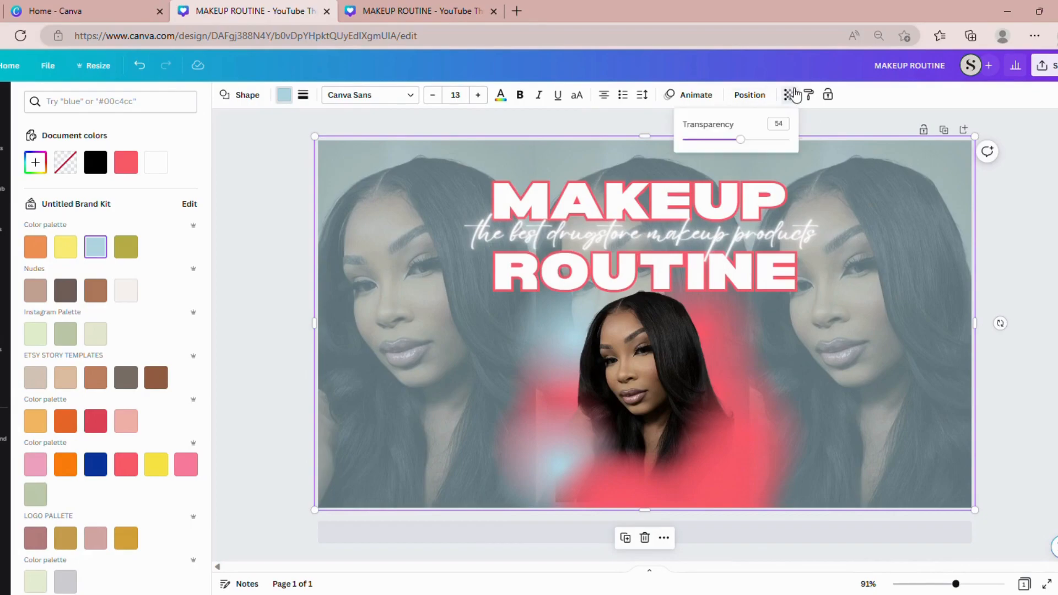
{"action": "left_click_drag", "start_coordinate": [738, 139], "coordinate": [799, 149]}
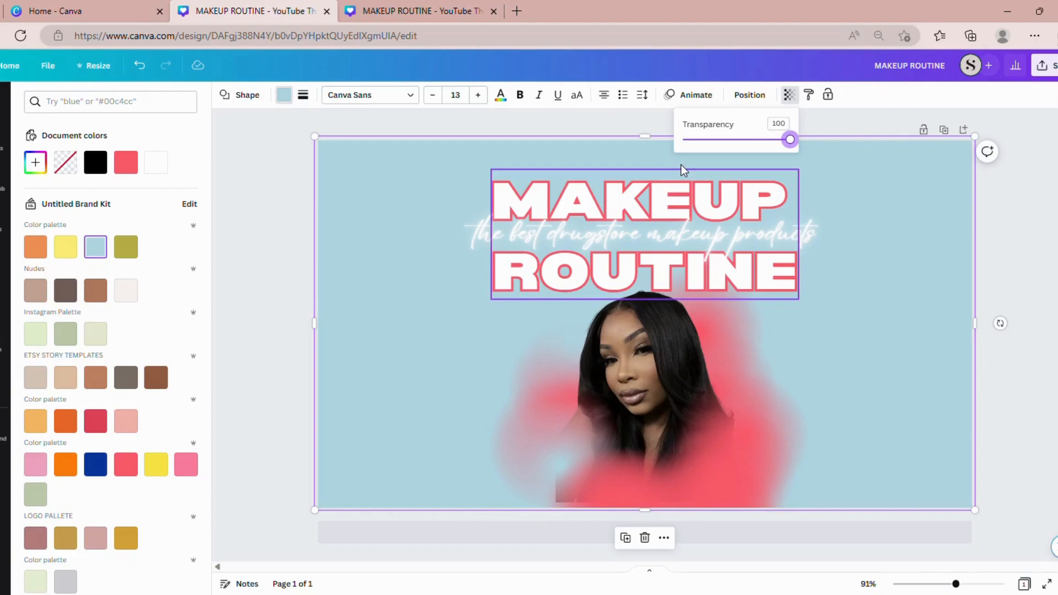
Undo the overlay's transparency change and the light blue recoloring of the blurs and overlay
{"action": "left_click", "coordinate": [141, 65]}
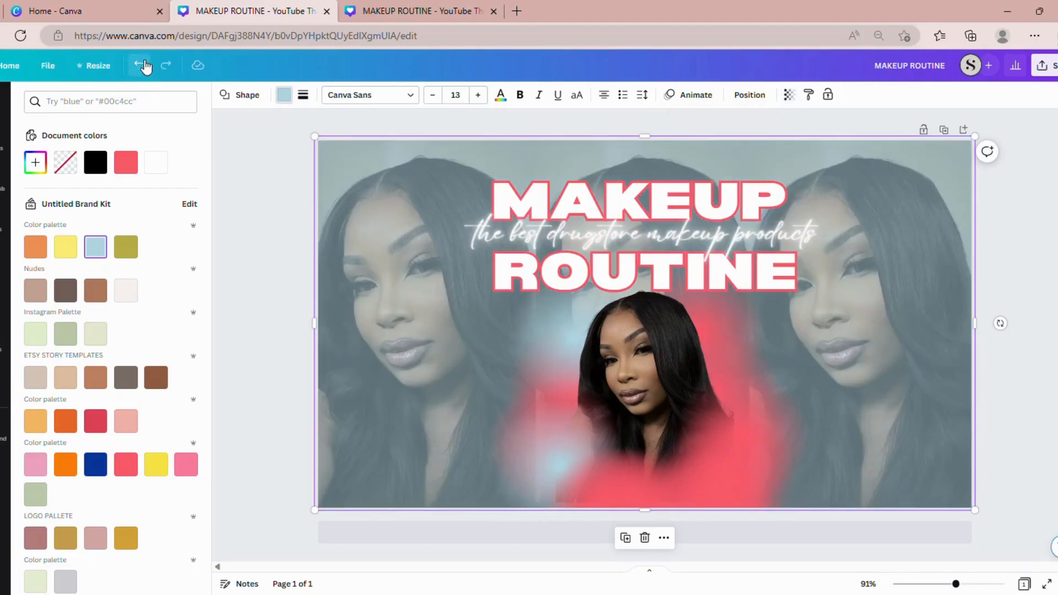
{"action": "left_click", "coordinate": [142, 65]}
{"action": "left_click", "coordinate": [142, 66]}
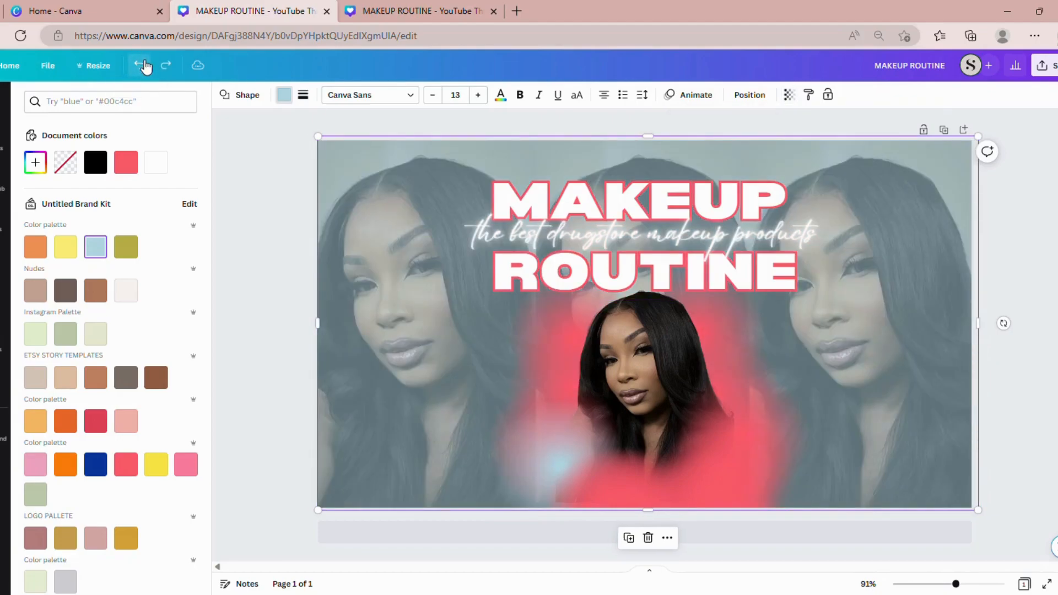
{"action": "left_click", "coordinate": [141, 66]}
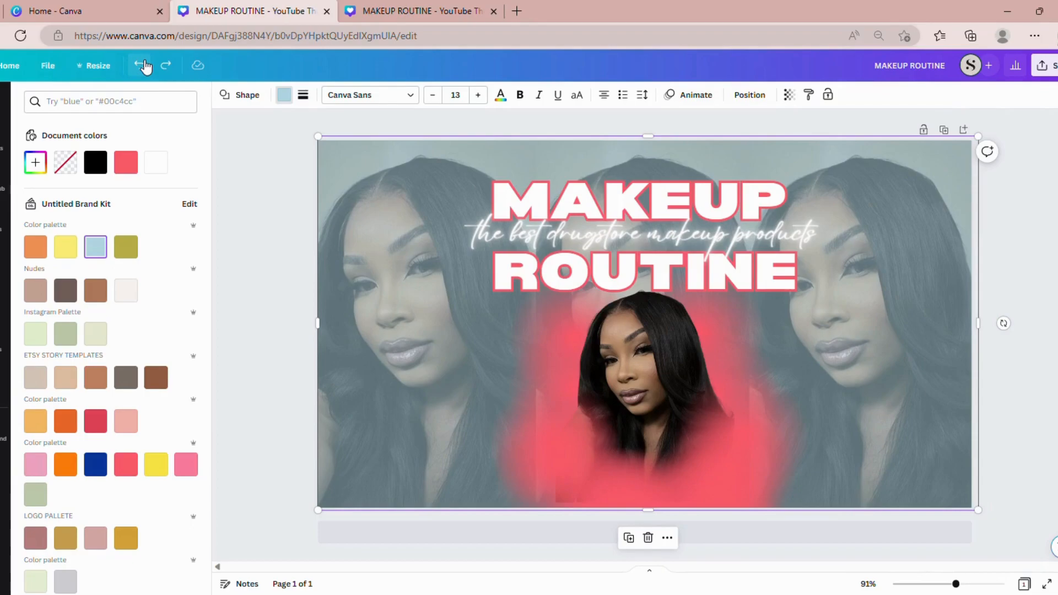
{"action": "left_click", "coordinate": [143, 65]}
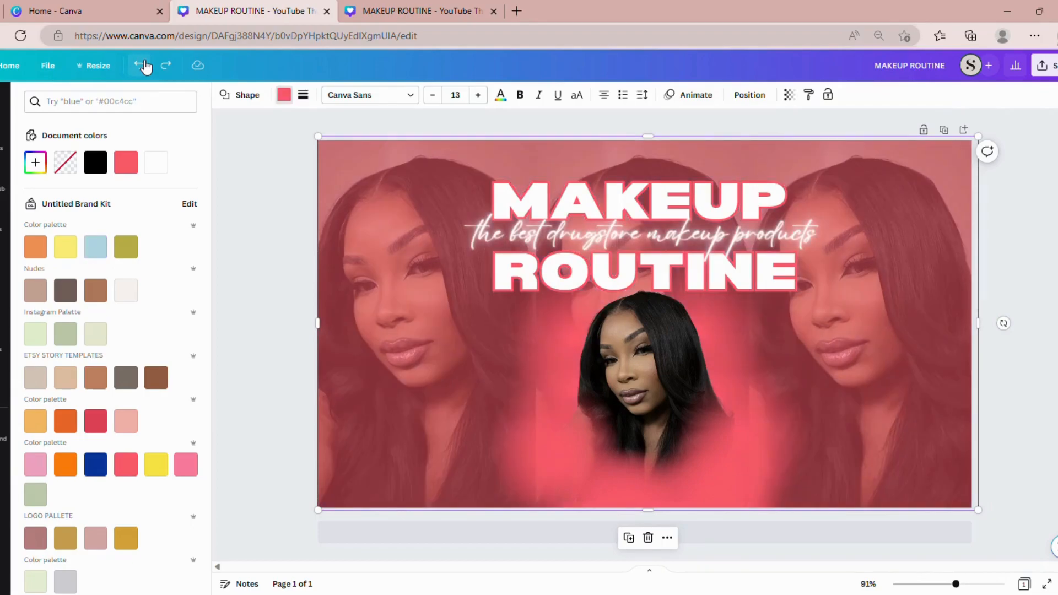